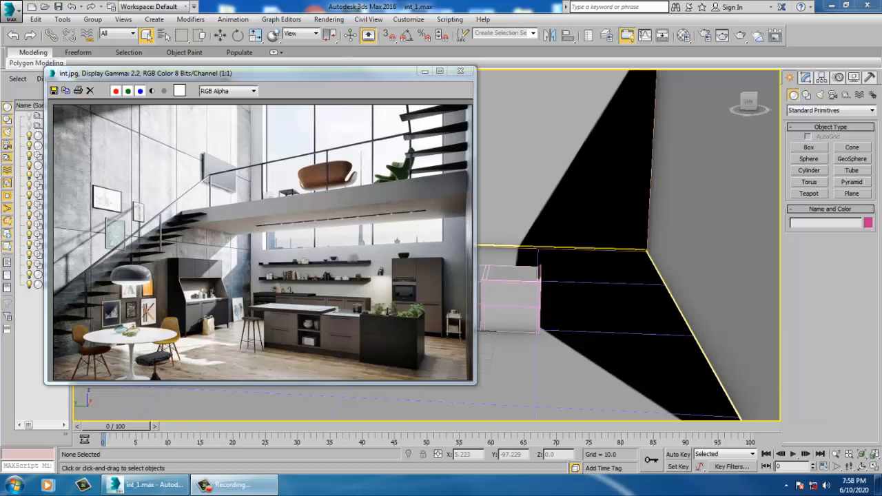
Step: Create a box on the floor along the wall behind the stool, about 28.6 long, 101.6 wide and 43.6 high
alt+middle_drag(641, 328, 459, 146)
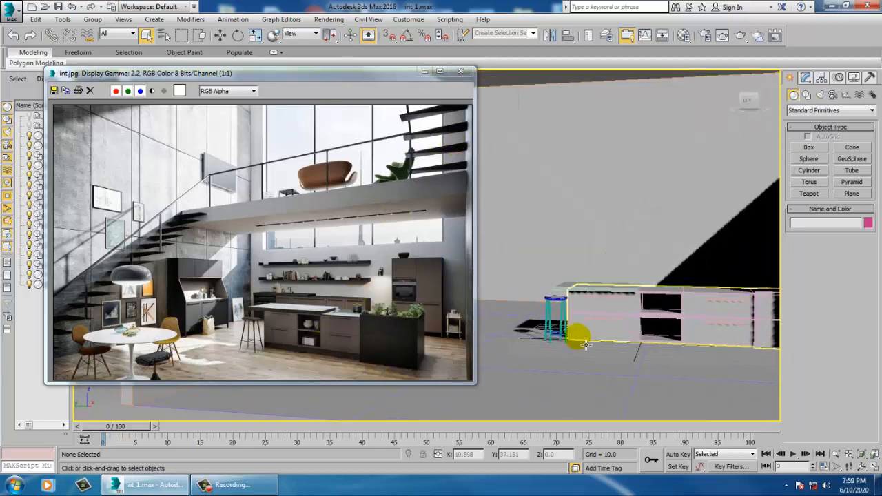
middle_drag(495, 208, 740, 272)
middle_drag(619, 270, 669, 284)
middle_drag(583, 289, 626, 267)
scroll(638, 280, down, 3)
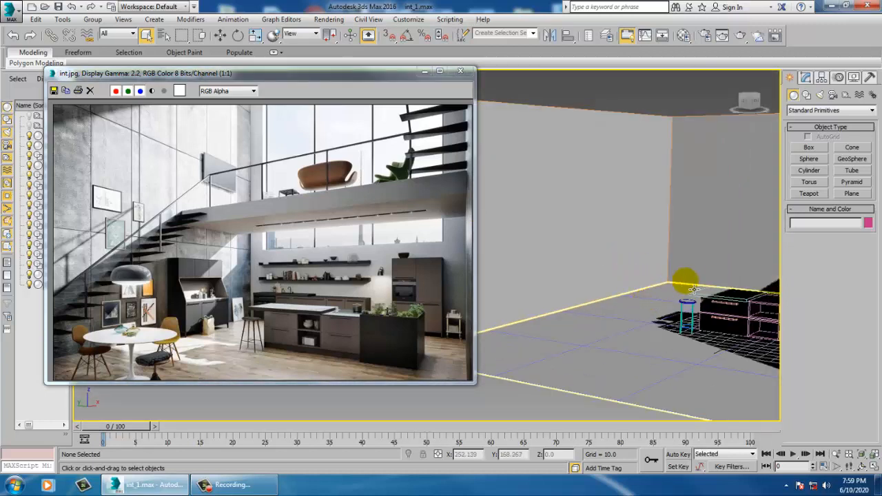
middle_drag(620, 303, 603, 305)
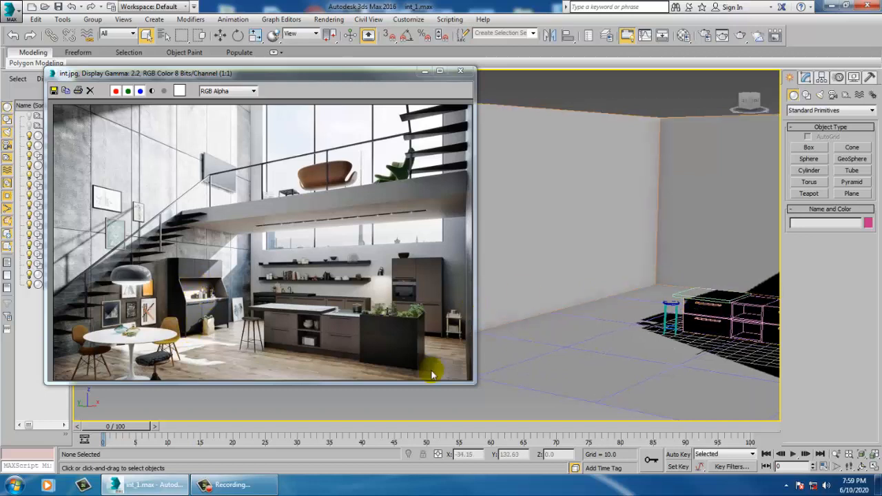
click(815, 148)
alt+middle_drag(651, 310, 559, 336)
drag(563, 336, 664, 323)
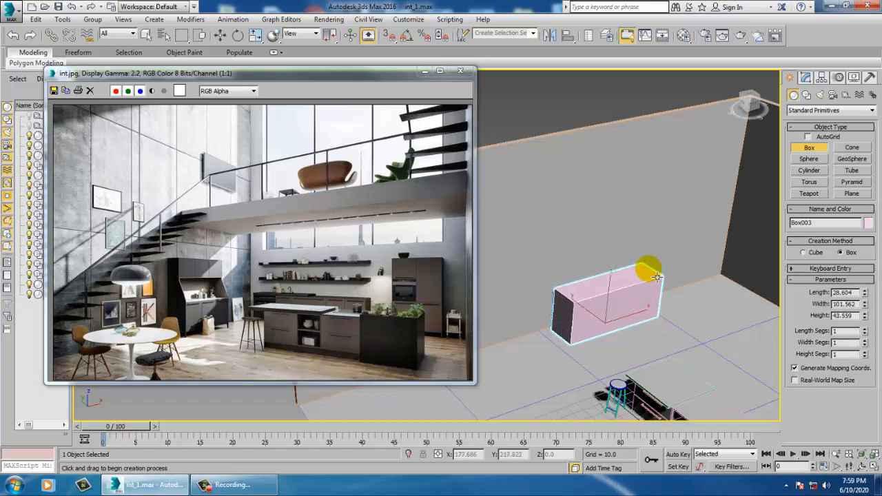
Step: Convert the new box to an Editable Poly and raise it to about Z 4
key(w)
alt+middle_drag(609, 275, 654, 299)
key(r)
key(w)
scroll(606, 324, up, 4)
alt+middle_drag(618, 323, 677, 311)
right_click(641, 288)
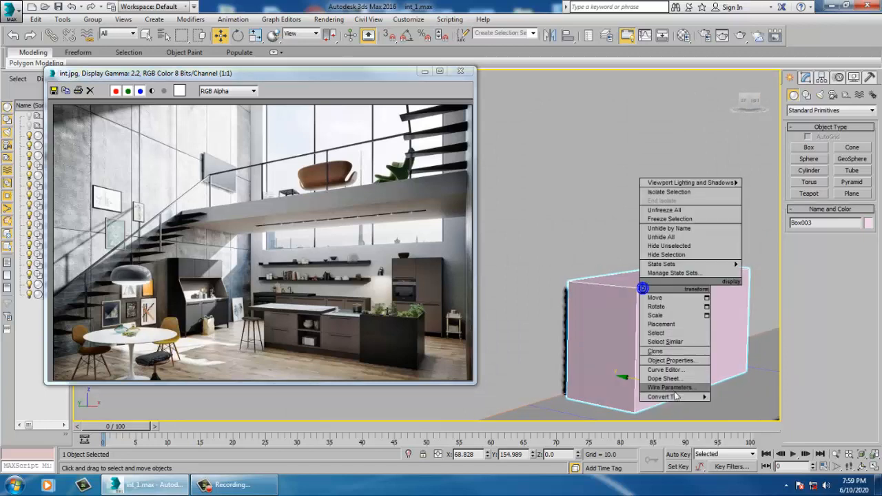
click(743, 403)
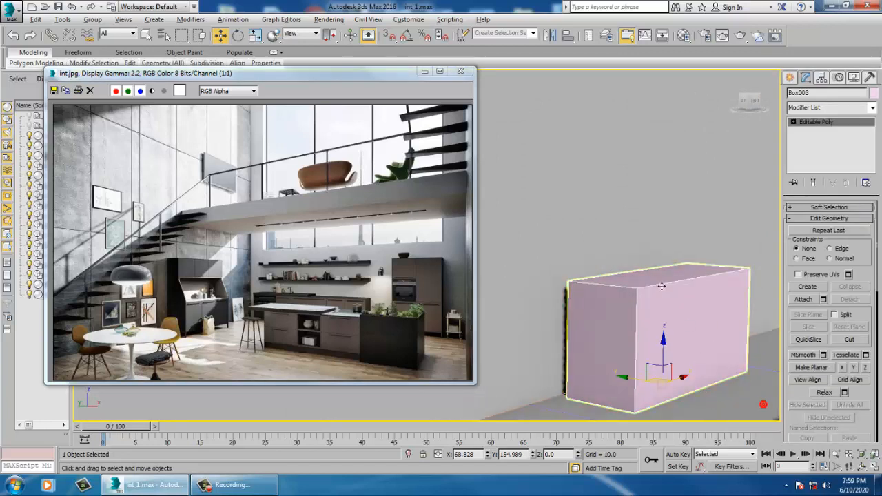
alt+middle_drag(663, 287, 670, 286)
drag(669, 355, 670, 346)
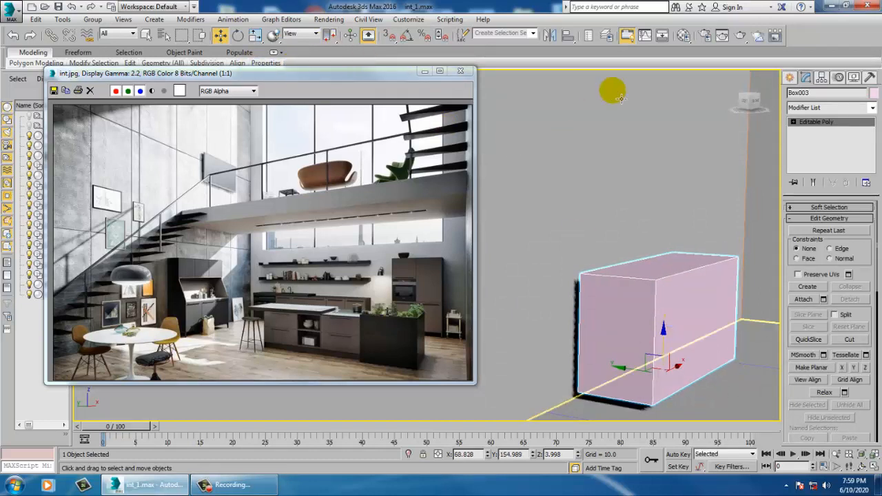
Step: Move the reference image clear of the modeling tools and insert a Swift Loop lengthwise near the box's back edge
drag(262, 71, 246, 118)
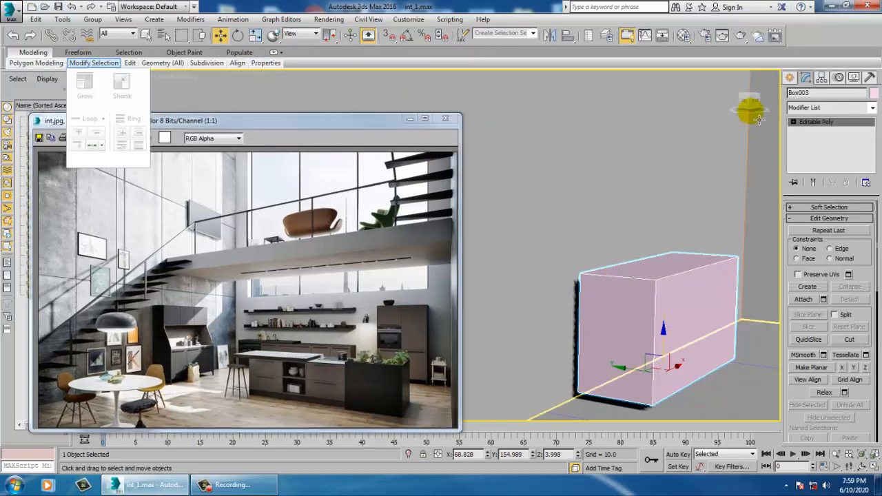
click(34, 52)
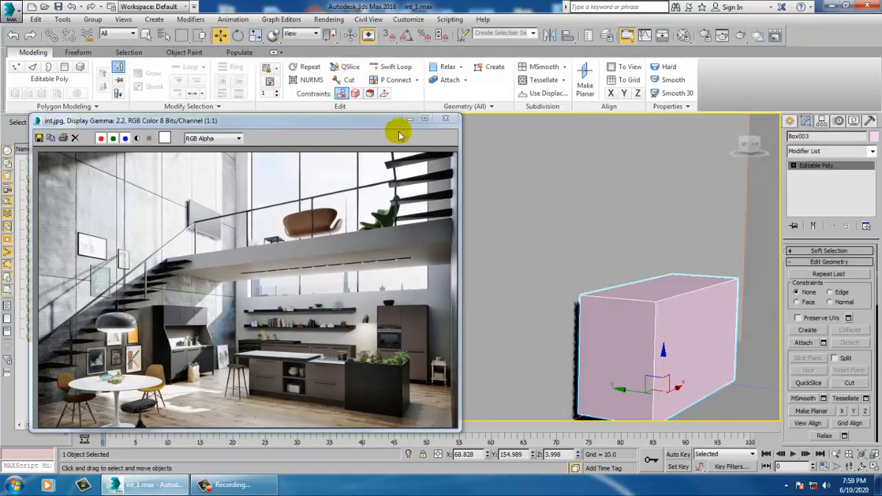
click(398, 68)
alt+middle_drag(699, 354, 720, 357)
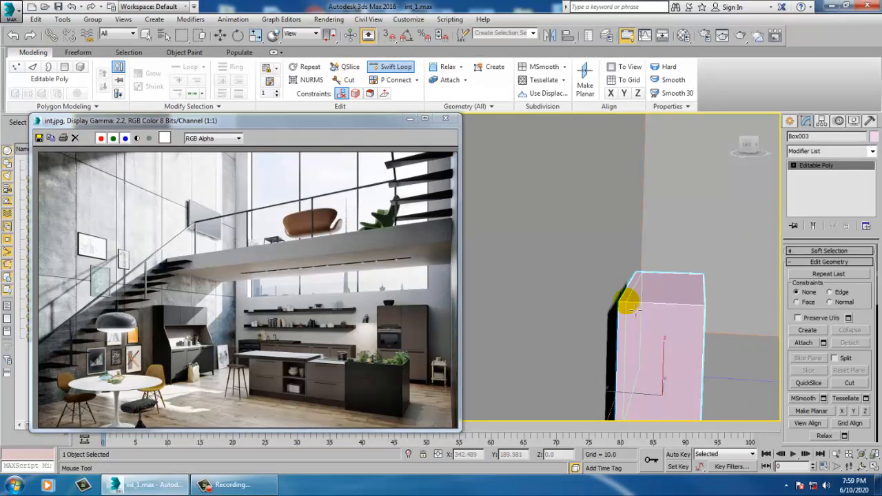
key(w)
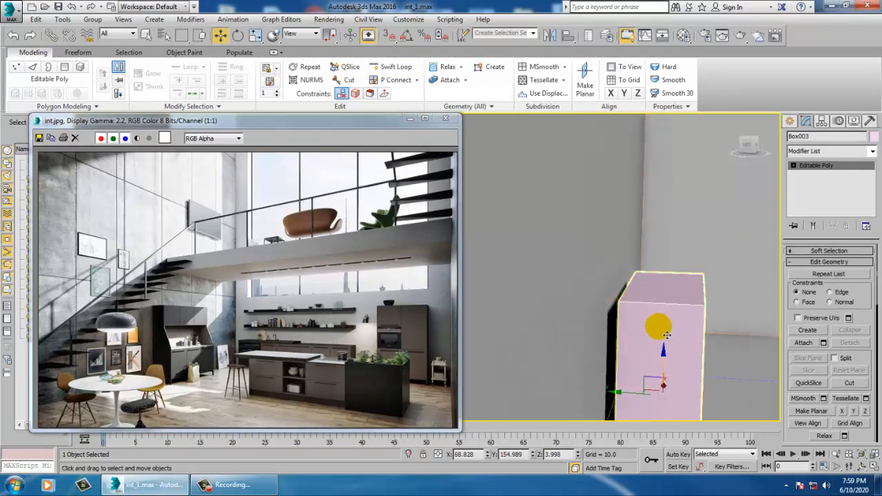
Step: Extrude the thin polygon along the box's top back edge by 33.947 and raise it to about Z 99.6
alt+middle_drag(666, 335, 658, 343)
key(4)
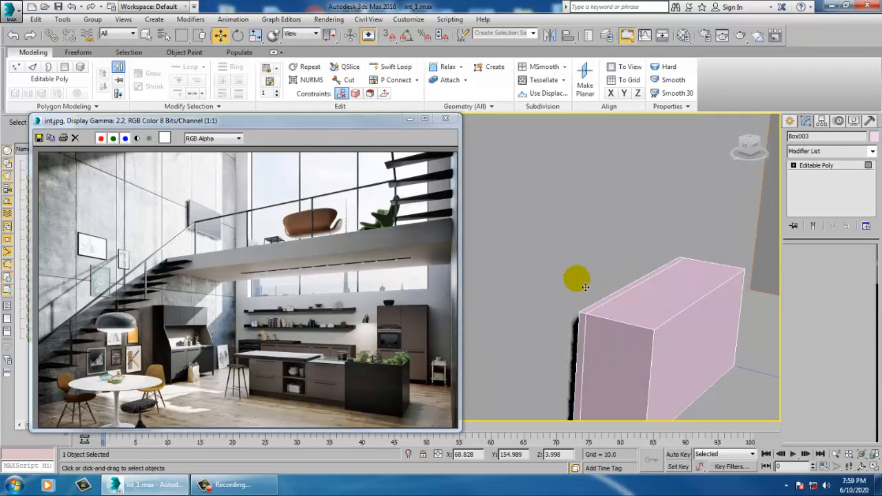
click(619, 312)
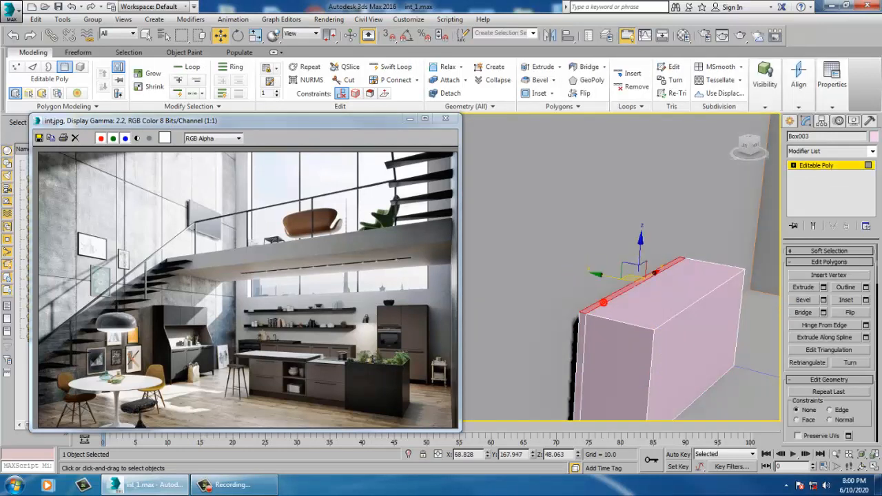
click(824, 289)
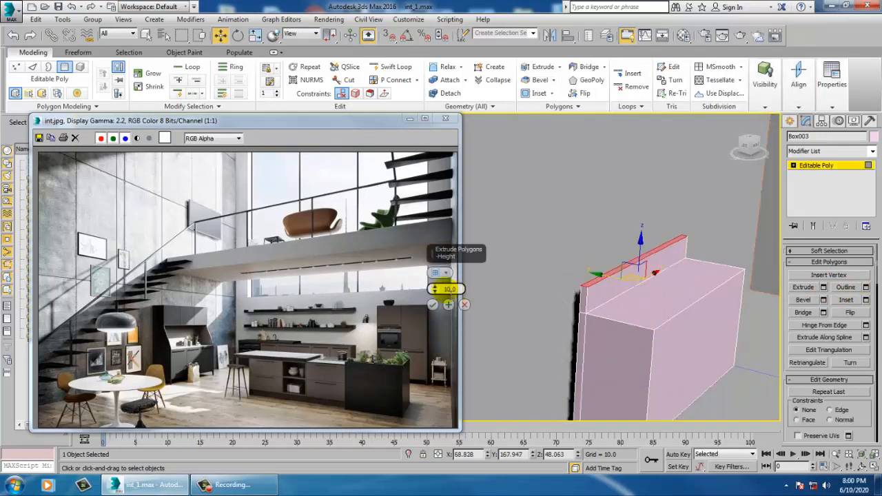
drag(436, 292, 430, 193)
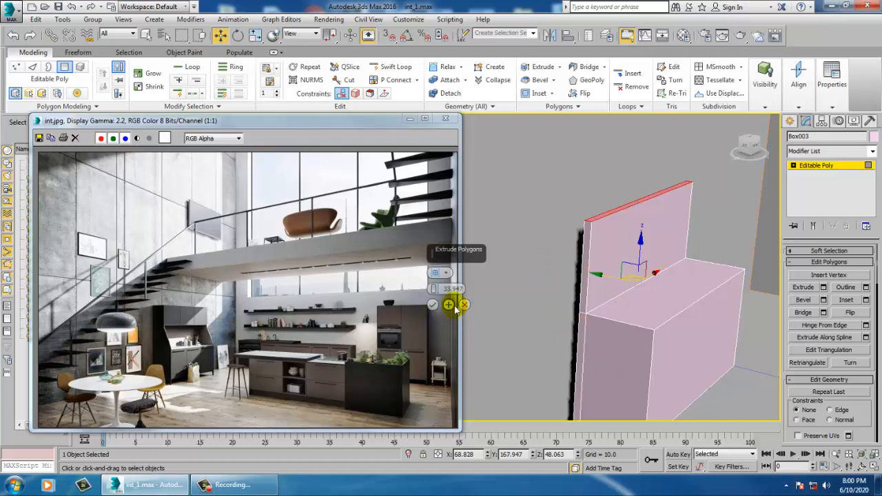
click(432, 305)
alt+middle_drag(645, 248, 659, 281)
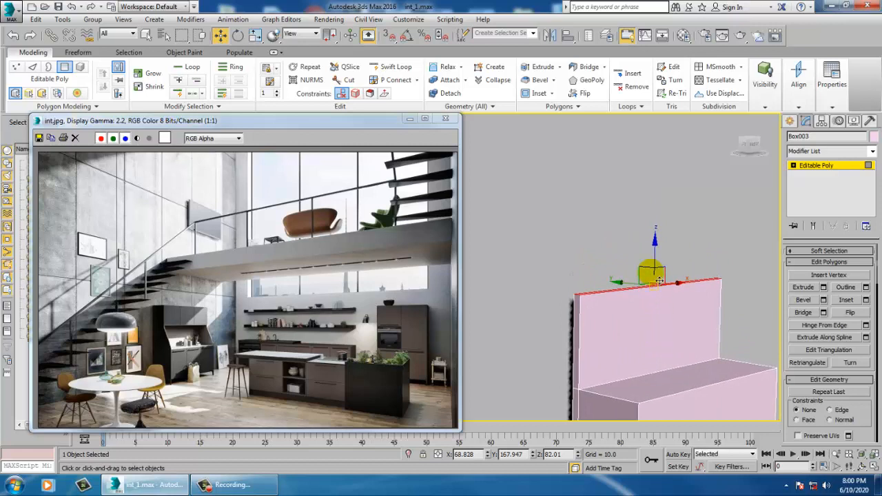
drag(663, 257, 660, 214)
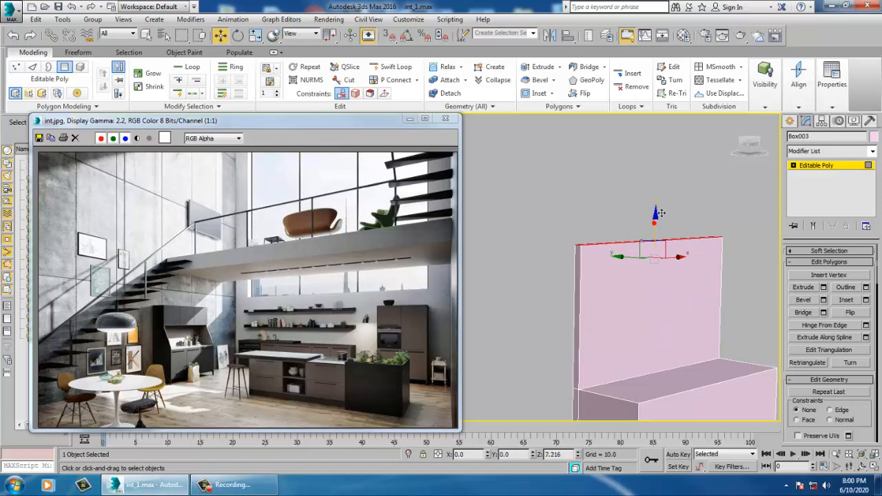
Step: Add a horizontal Swift Loop across the back panel and extrude its upper front polygon forward by 16.084
click(399, 69)
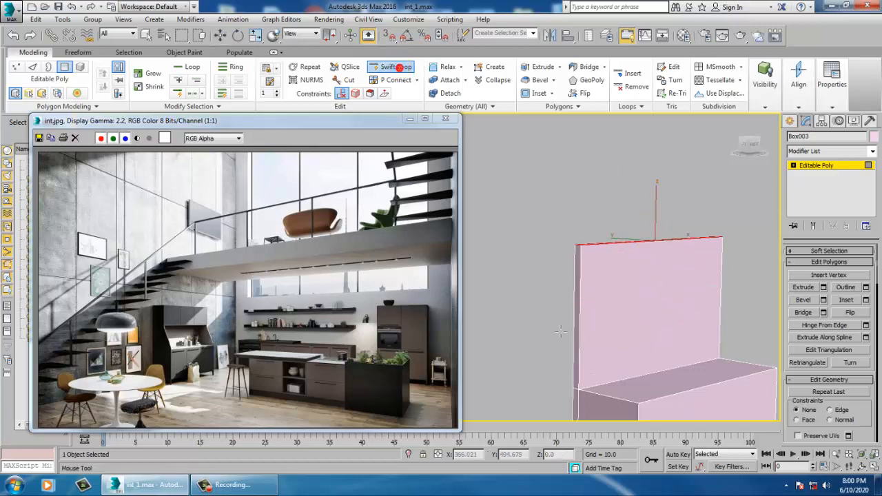
right_click(596, 324)
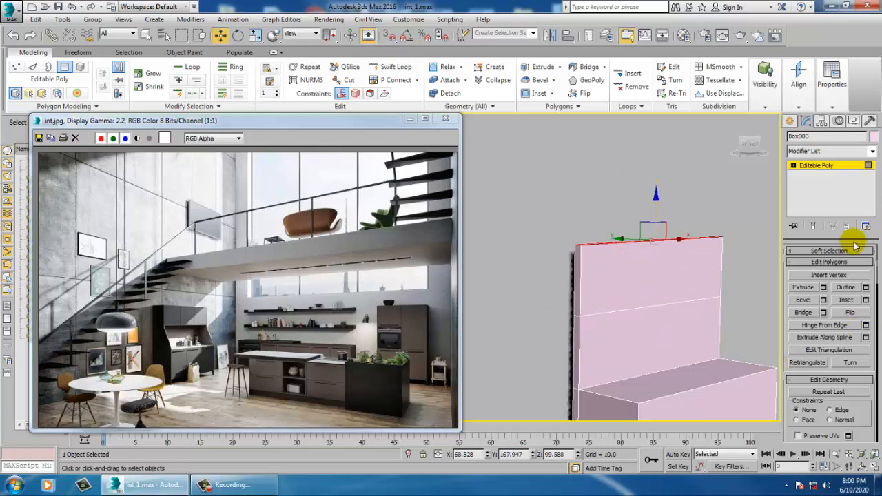
click(793, 166)
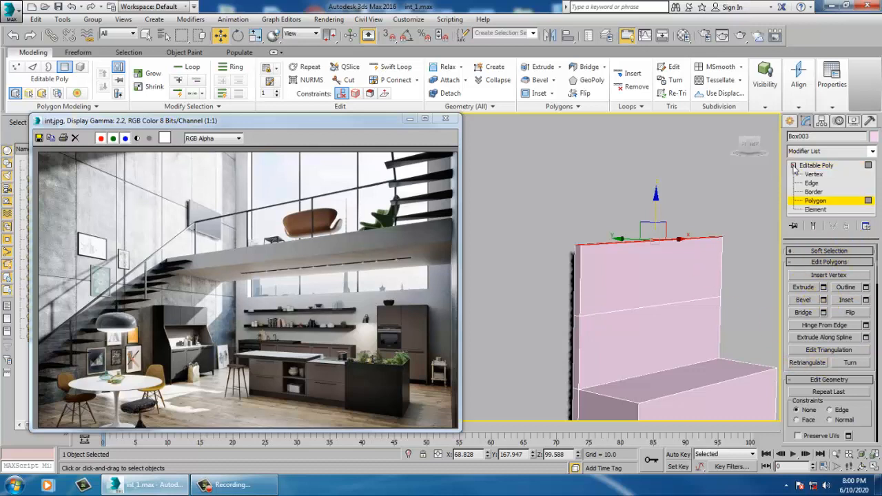
click(613, 276)
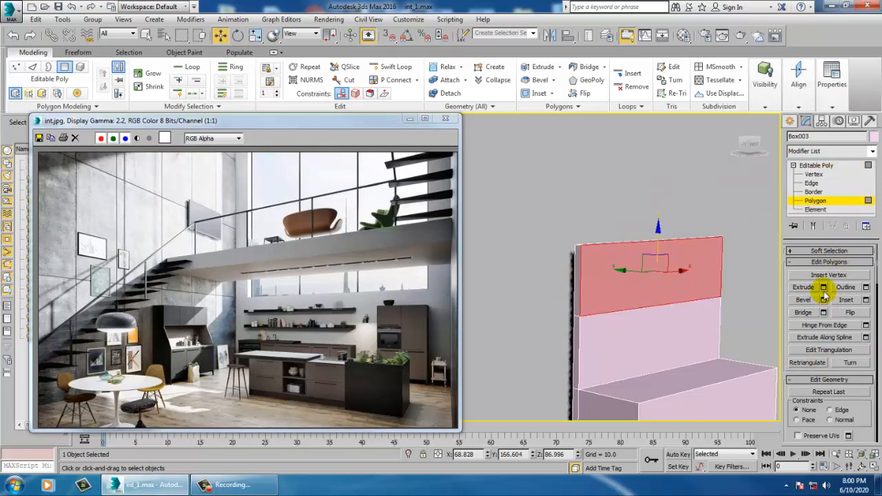
click(824, 287)
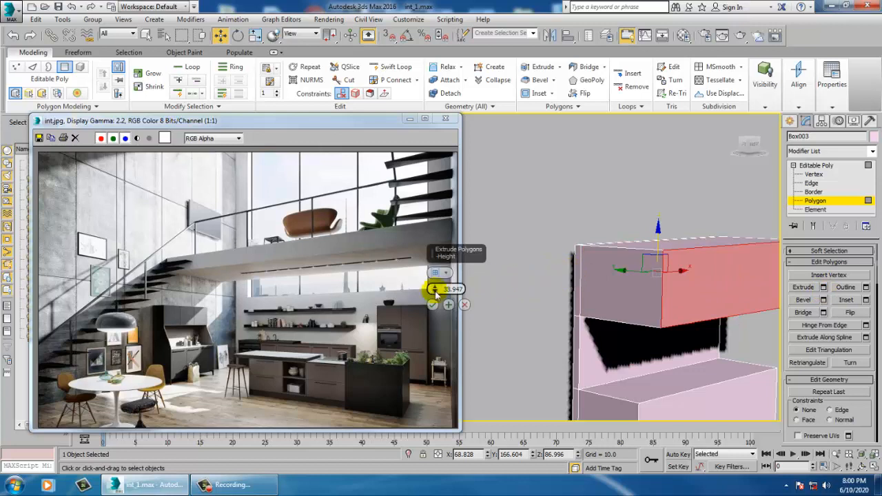
drag(435, 290, 455, 372)
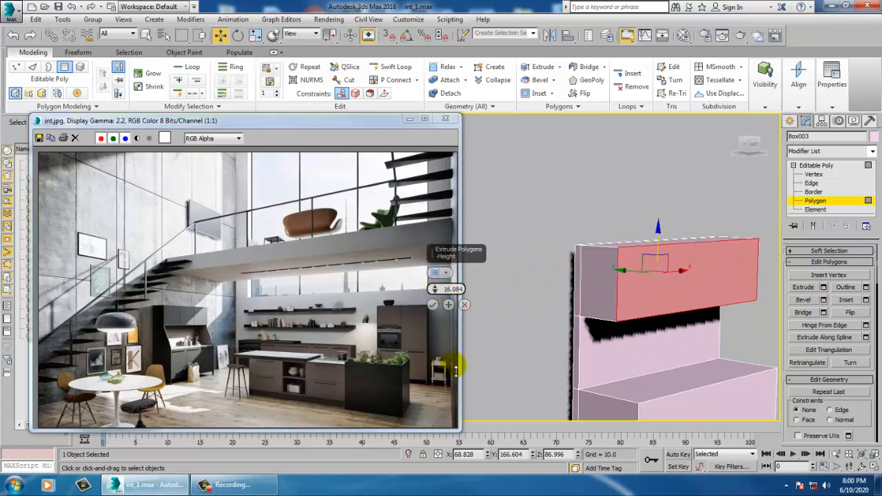
click(432, 306)
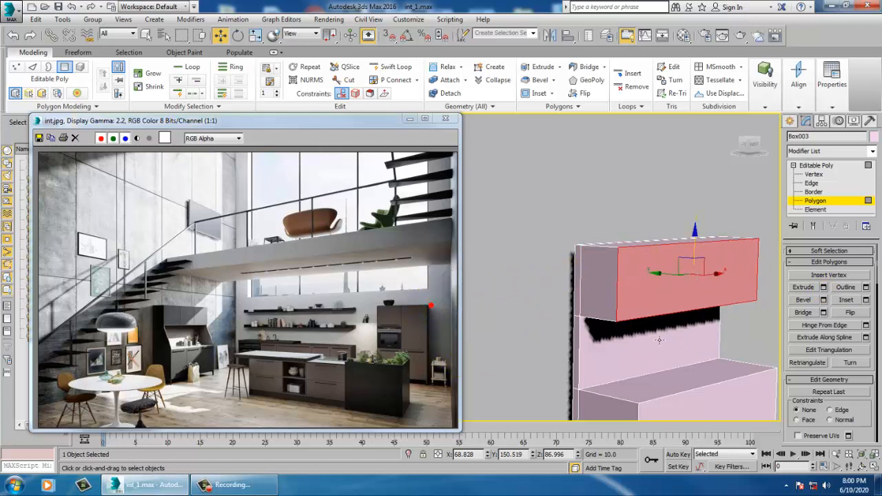
Step: Insert vertical edge loops with Swift Loop close to both side ends of the cabinet
alt+middle_drag(659, 340, 640, 309)
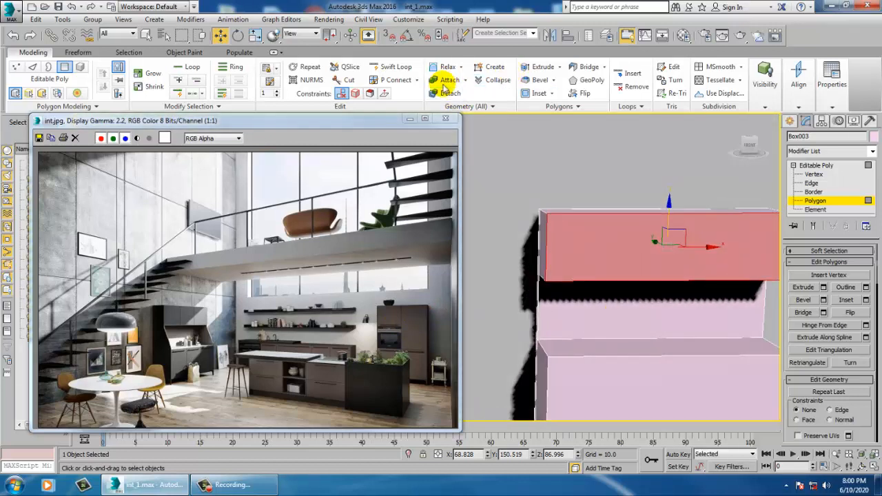
click(391, 66)
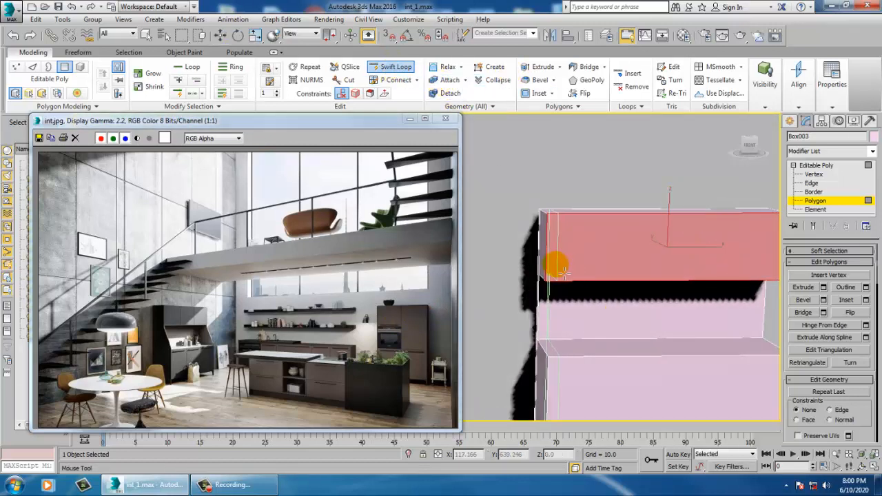
click(654, 303)
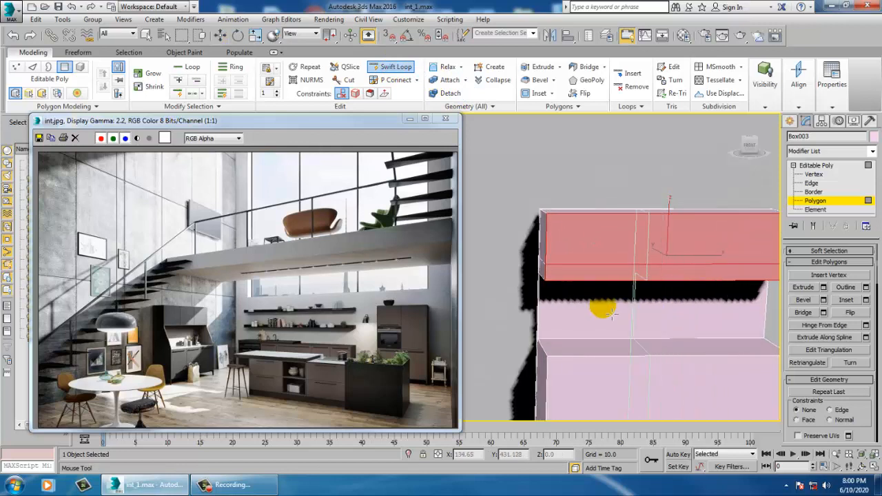
mouse_move(611, 313)
mouse_down()
mouse_move(557, 299)
mouse_move(561, 291)
mouse_up()
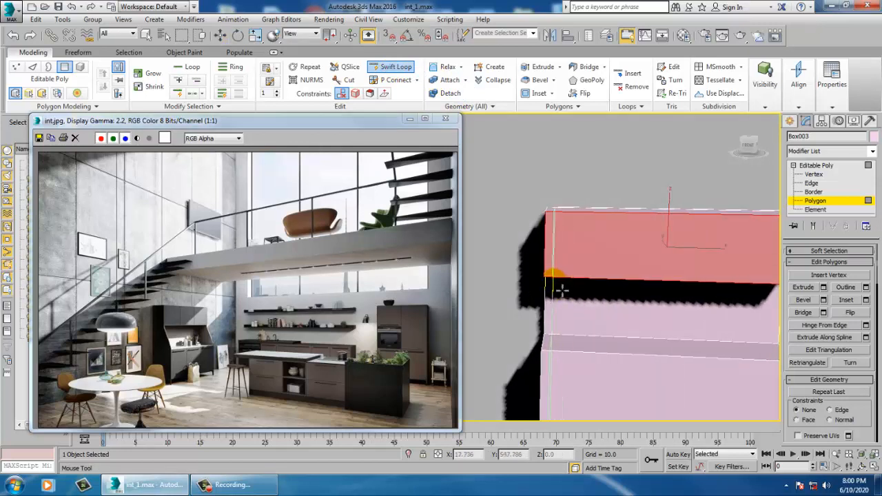
middle_drag(760, 309, 603, 307)
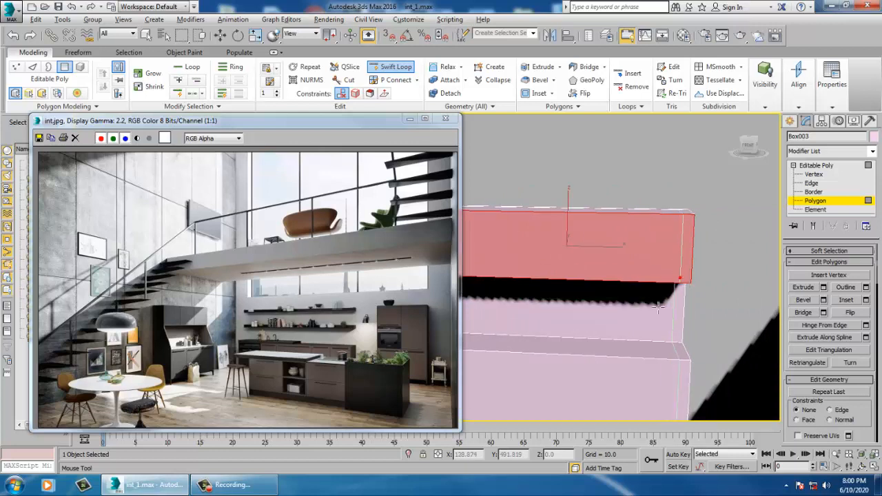
alt+middle_drag(658, 307, 710, 289)
right_click(616, 296)
Step: Bridge the narrow polygon under the upper cabinet's left end to the matching one on top of the base
middle_drag(616, 297, 774, 293)
alt+middle_drag(720, 297, 737, 292)
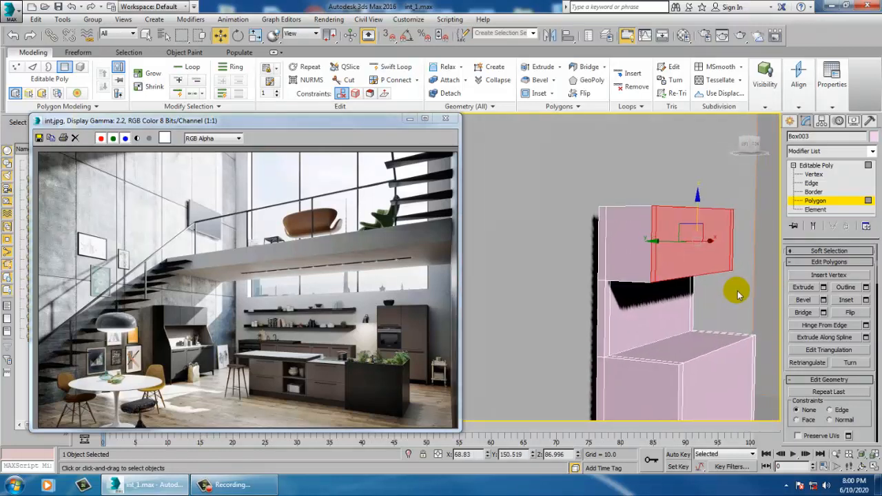
alt+middle_drag(655, 283, 647, 262)
click(648, 262)
alt+middle_drag(674, 288, 661, 340)
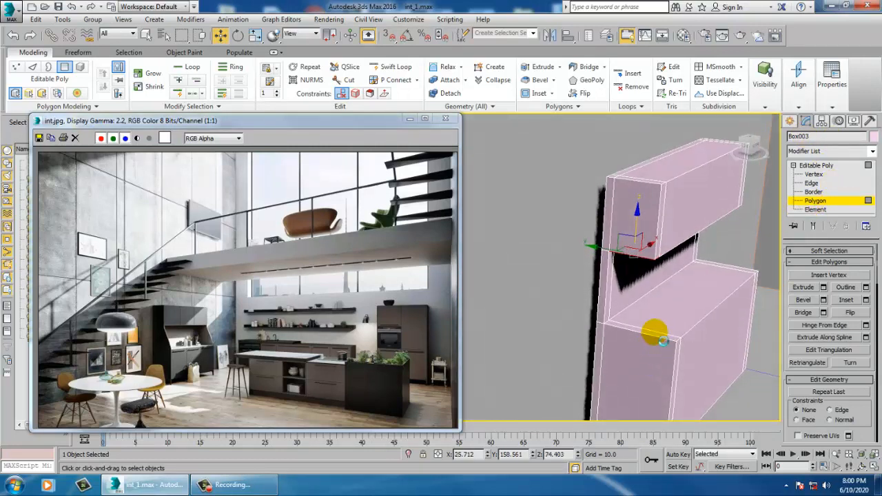
ctrl+click(661, 340)
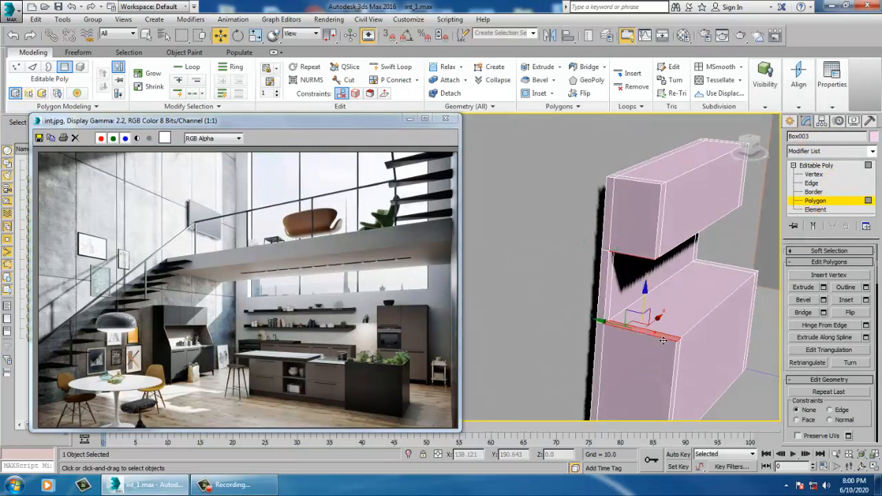
click(806, 314)
Step: Bridge the narrow polygons between the upper cabinet and the base at the opposite, right end of the unit
alt+middle_drag(705, 285, 746, 284)
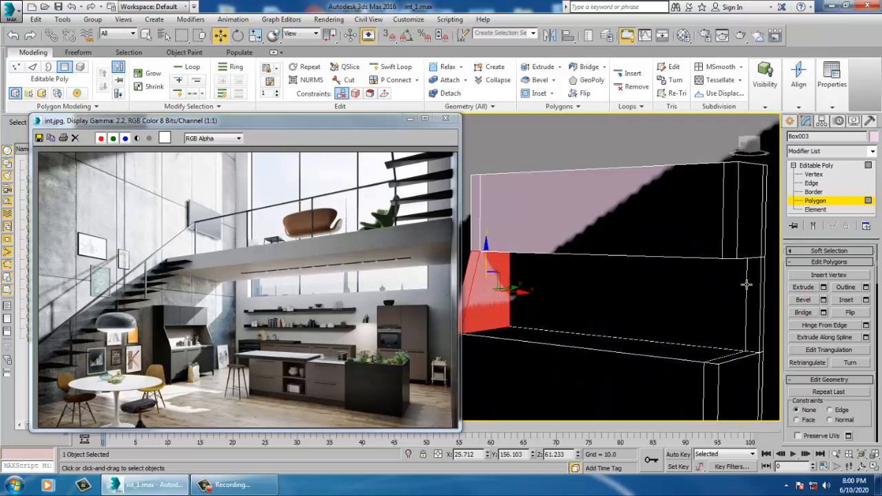
alt+middle_drag(744, 253, 726, 287)
click(745, 209)
ctrl+click(699, 303)
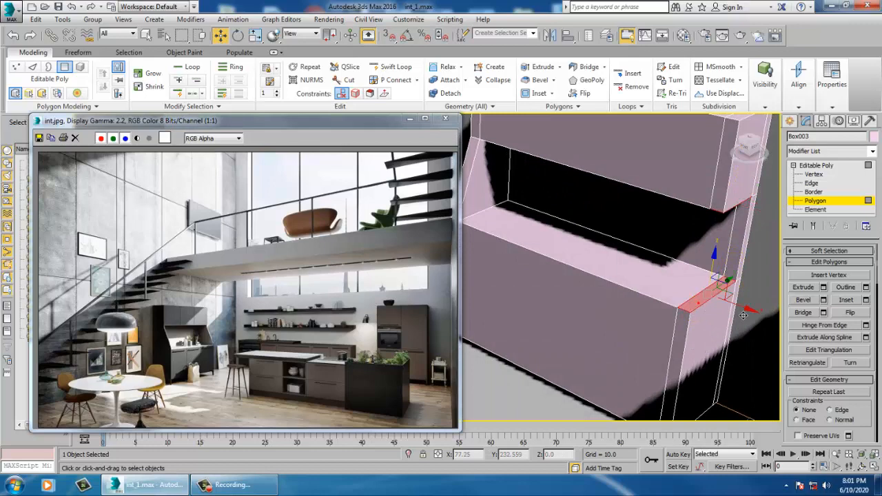
click(802, 314)
alt+middle_drag(628, 279, 704, 257)
scroll(700, 278, up, 4)
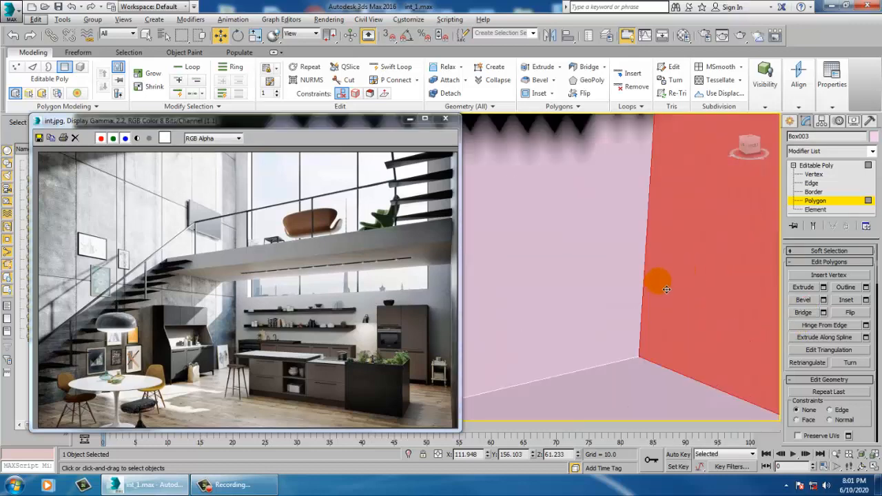
Step: Thin both side panels in the front view by moving the outer vertex columns inward, about 1.3 at the left and 1.2 at the right
scroll(667, 289, down, 5)
key(alt+w)
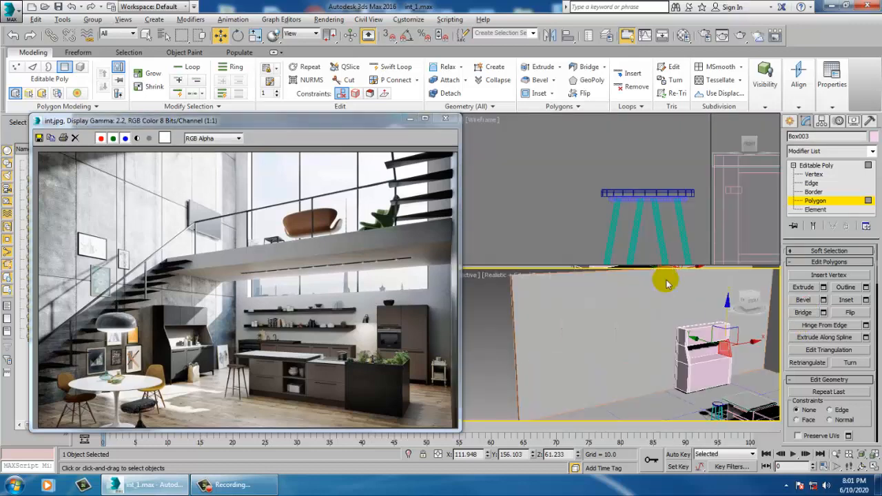
right_click(671, 200)
key(alt+w)
key(z)
scroll(625, 235, down, 5)
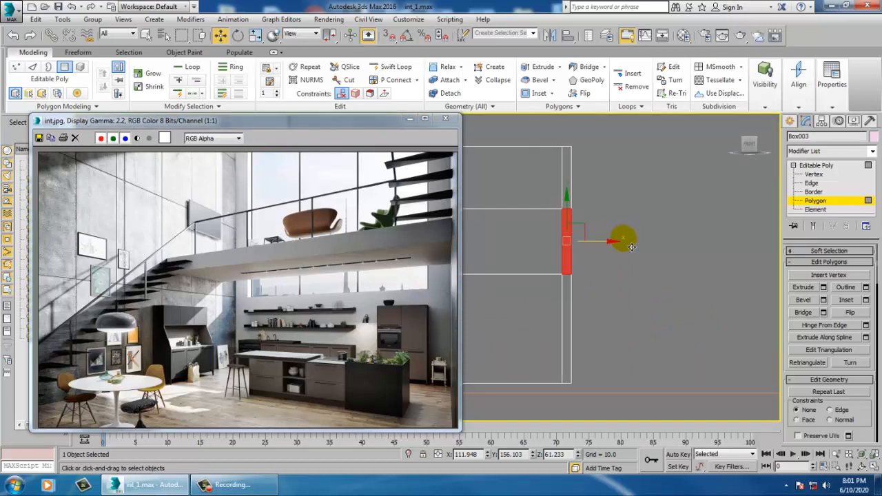
middle_drag(624, 277, 710, 285)
key(1)
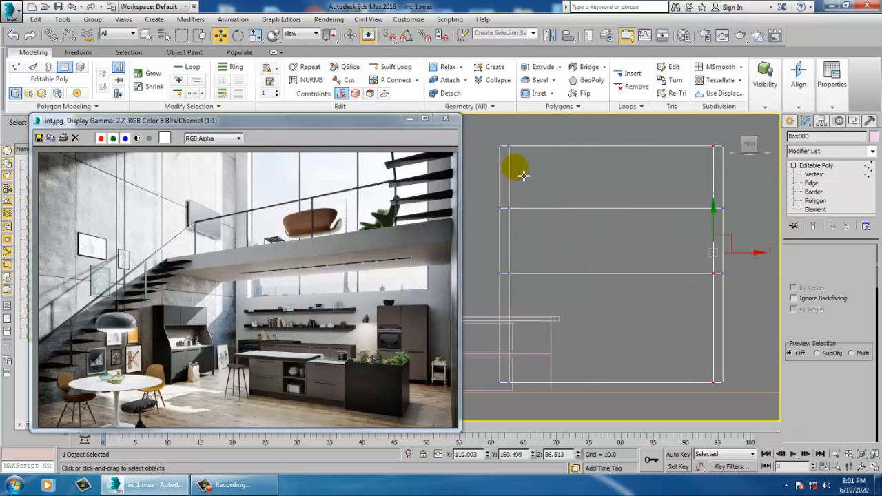
drag(505, 403, 505, 402)
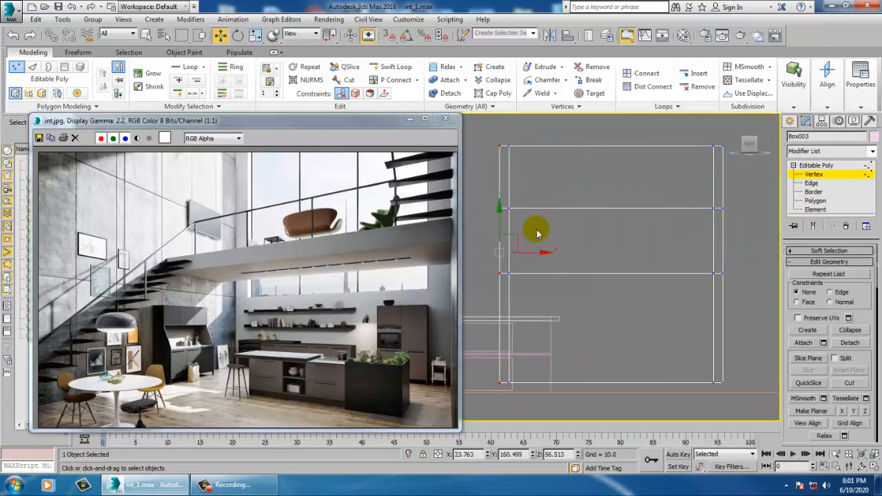
drag(544, 256, 548, 256)
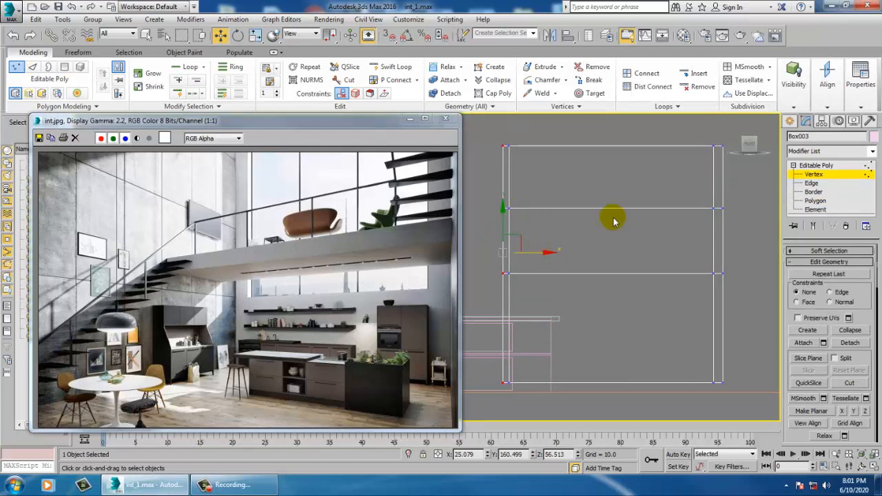
drag(765, 436, 765, 435)
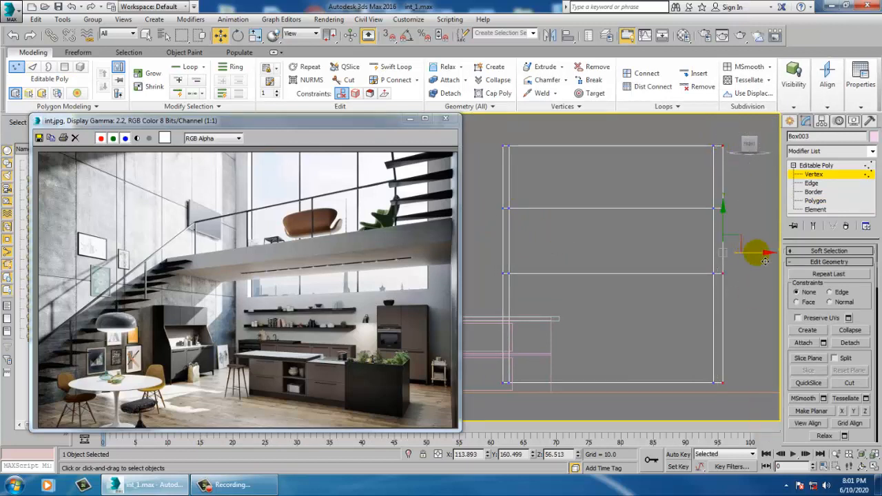
drag(765, 261, 763, 260)
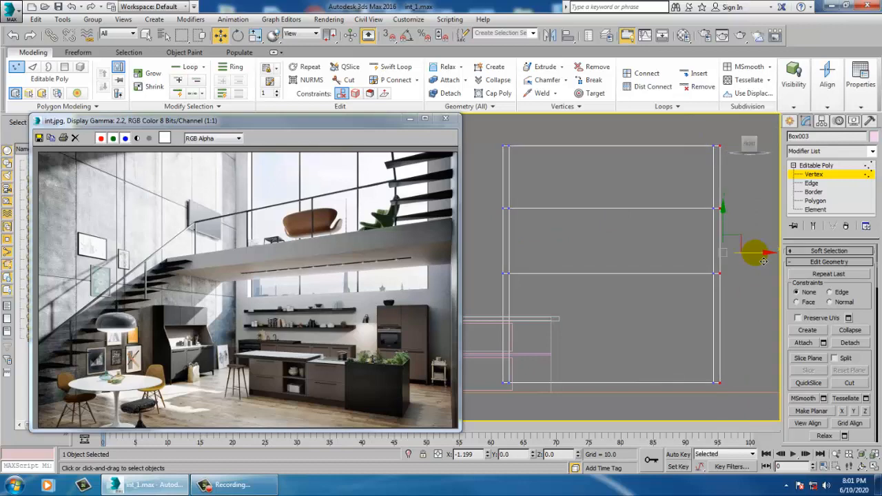
Step: Examine the cabinet's proportions, side panels and open niche in perspective from several angles and distances
key(alt+w)
middle_drag(703, 331, 686, 321)
key(alt+w)
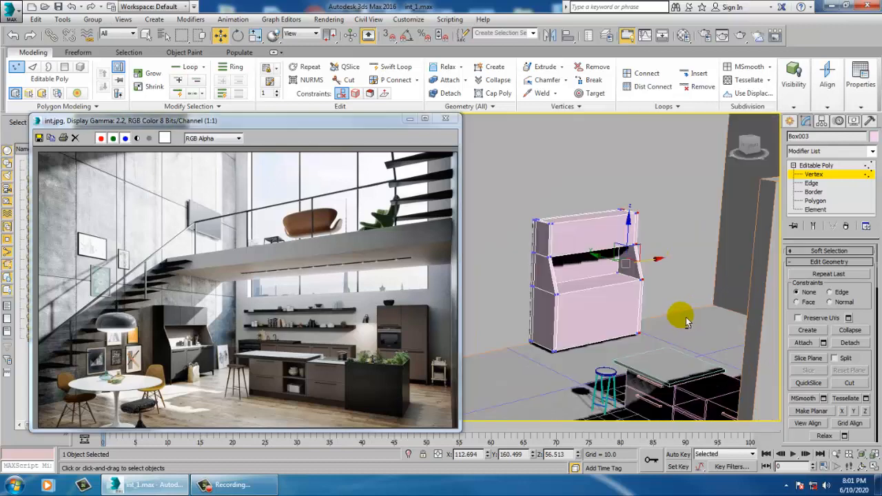
scroll(661, 308, up, 4)
scroll(641, 307, down, 8)
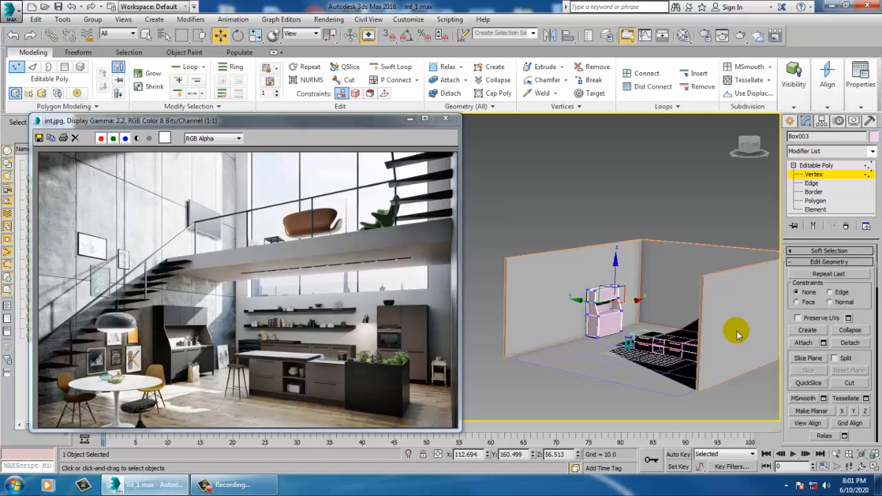
scroll(551, 311, up, 5)
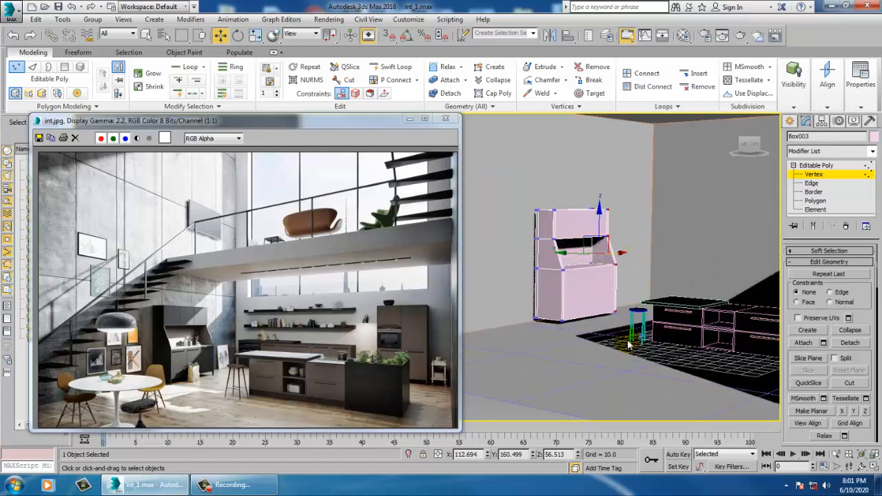
scroll(612, 323, up, 6)
scroll(633, 314, down, 3)
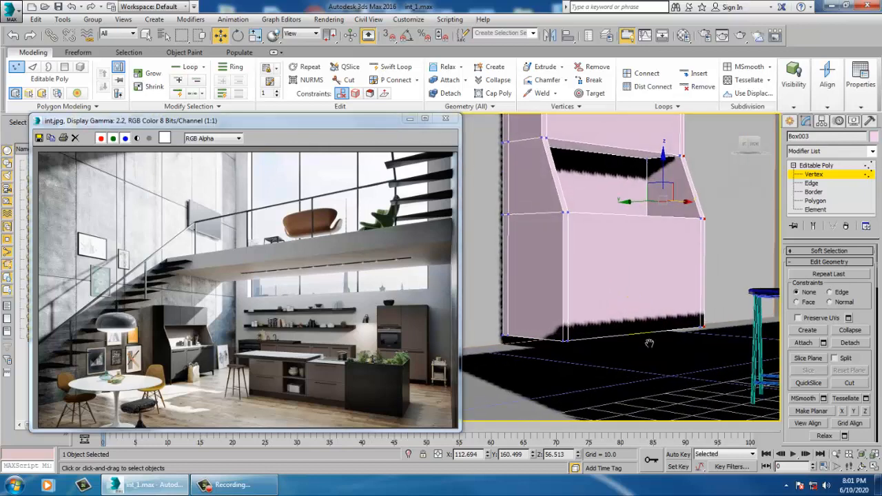
alt+middle_drag(649, 343, 652, 305)
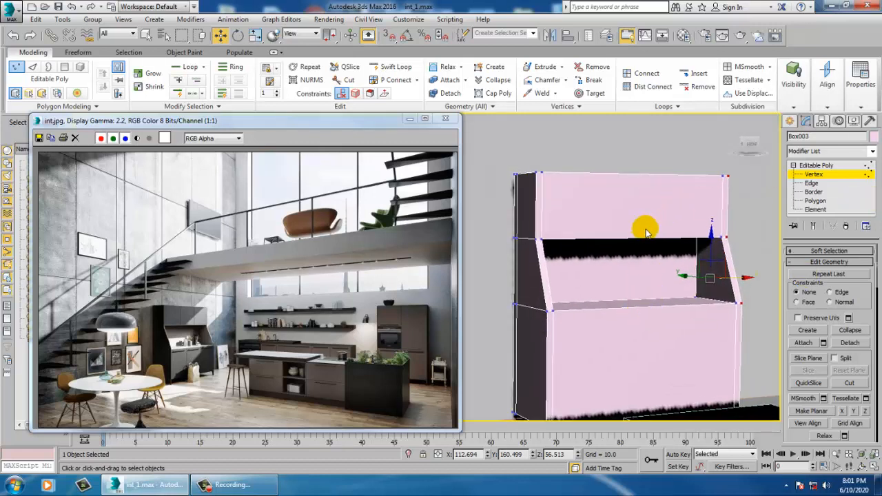
alt+middle_drag(646, 223, 648, 226)
Step: Insert two closely spaced pairs of vertical Swift Loops across the cabinet front, dividing it into three door columns
click(810, 165)
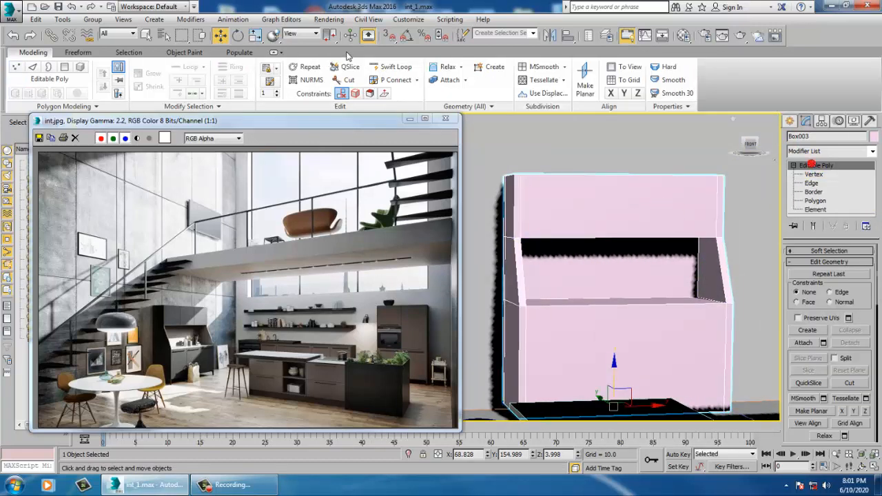
click(403, 66)
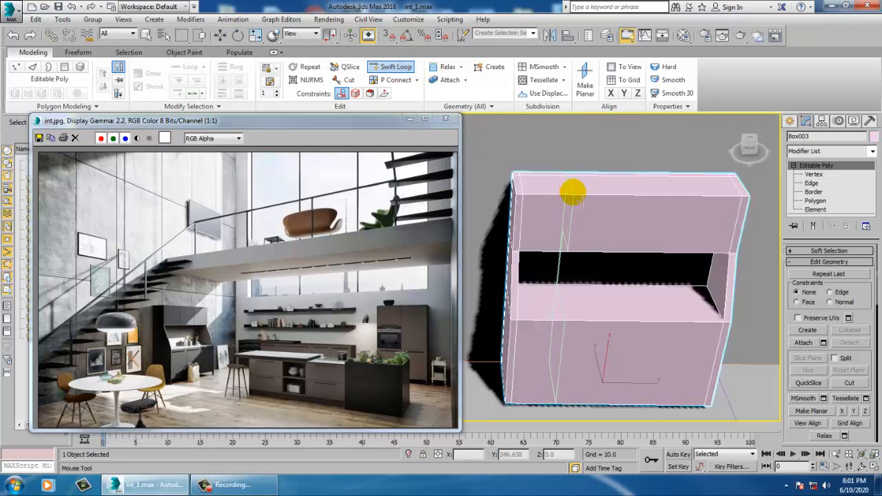
scroll(585, 208, up, 2)
click(575, 195)
drag(590, 200, 624, 184)
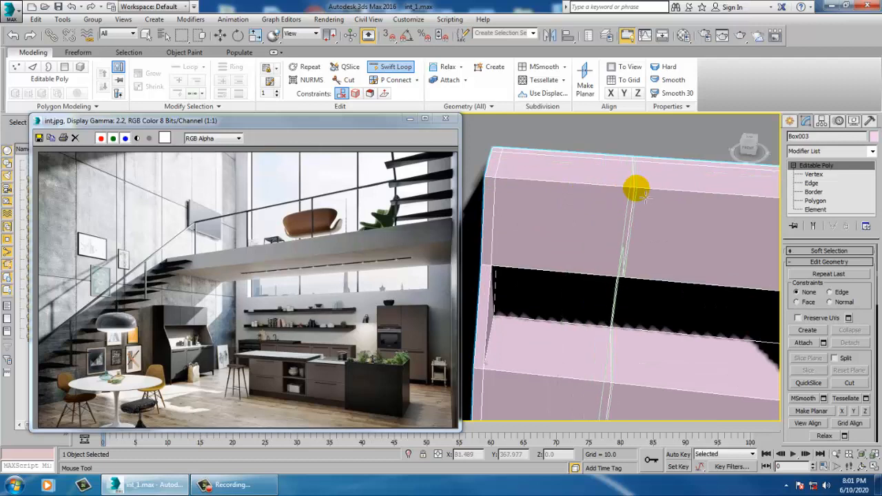
click(635, 188)
middle_drag(654, 205, 578, 199)
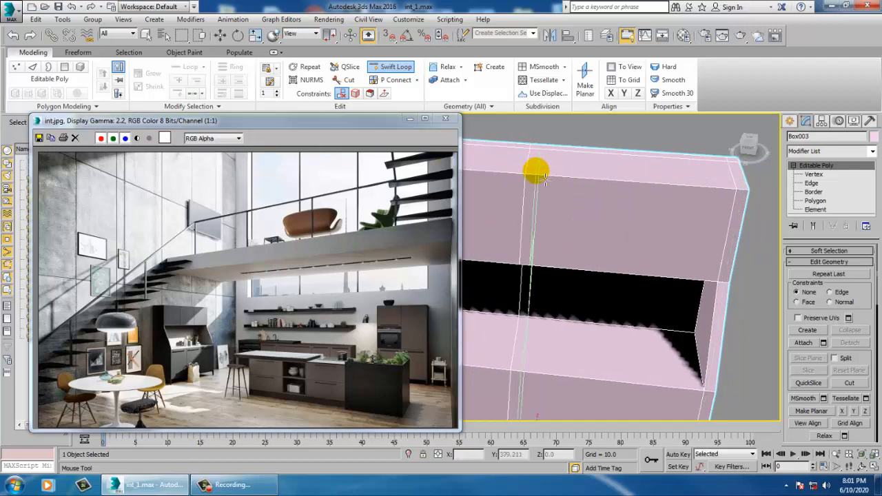
scroll(545, 178, up, 1)
click(541, 179)
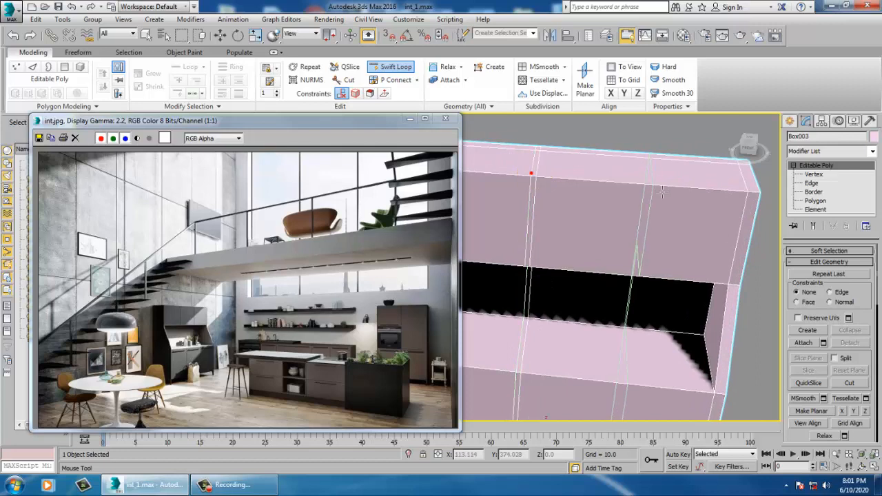
click(643, 183)
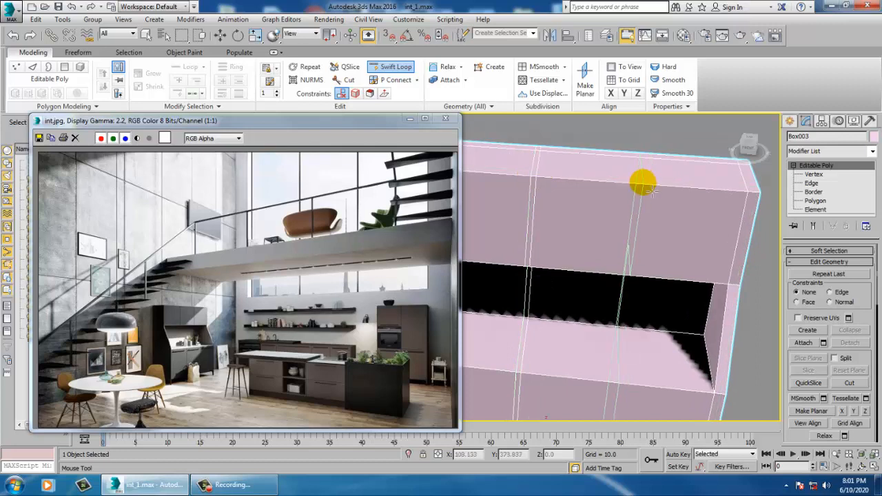
right_click(645, 184)
Step: Select the vertices of both inner vertical loop pairs in the front view and shift them about 5.5 to the left along X
alt+middle_drag(616, 207, 618, 191)
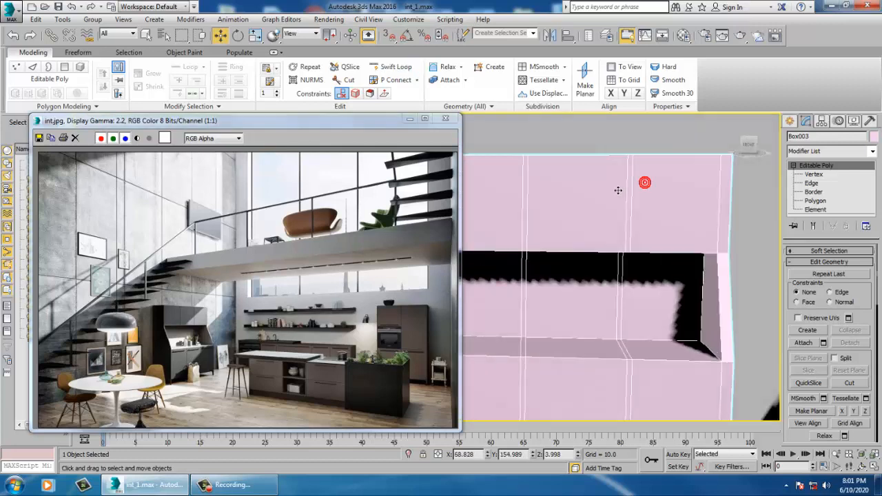
scroll(606, 207, down, 3)
key(1)
alt+middle_drag(596, 221, 597, 246)
alt+middle_drag(582, 179, 574, 214)
key(alt+w)
middle_drag(630, 177, 609, 173)
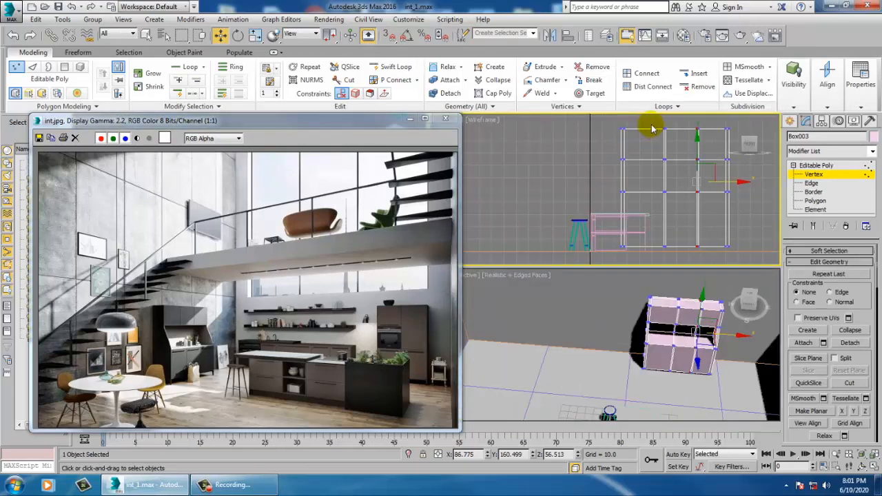
drag(704, 291, 706, 287)
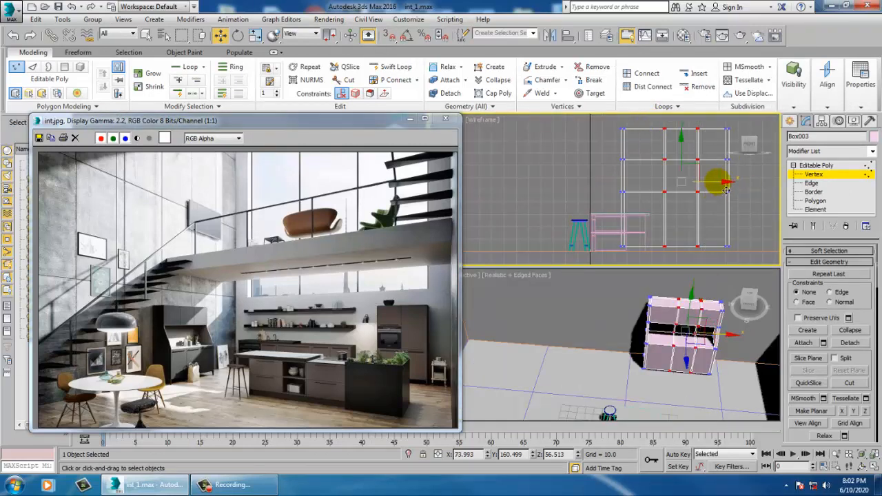
drag(724, 183, 716, 184)
middle_drag(710, 292, 703, 288)
alt+middle_drag(618, 241, 662, 250)
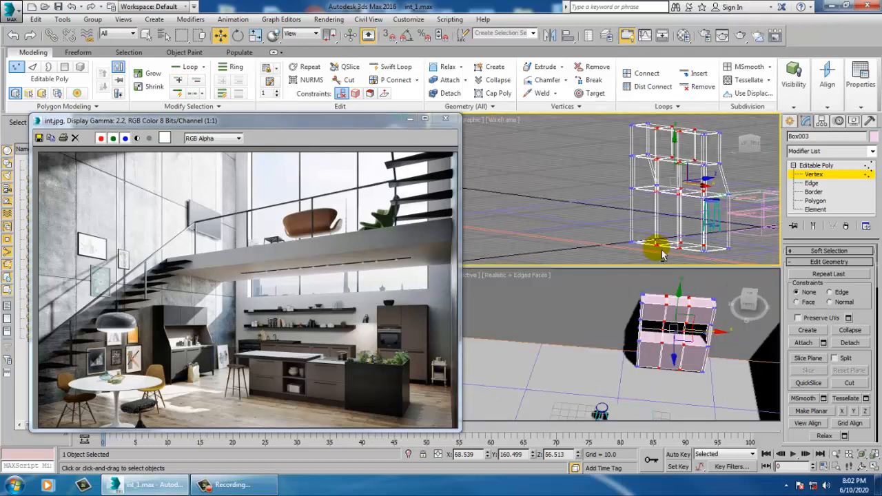
alt+middle_drag(714, 217, 689, 198)
key(f)
Step: Isolate the cabinet and insert a lengthwise Swift Loop along its underside, close to the front edge
middle_drag(694, 295, 604, 300)
key(alt+w)
alt+middle_drag(622, 366, 665, 376)
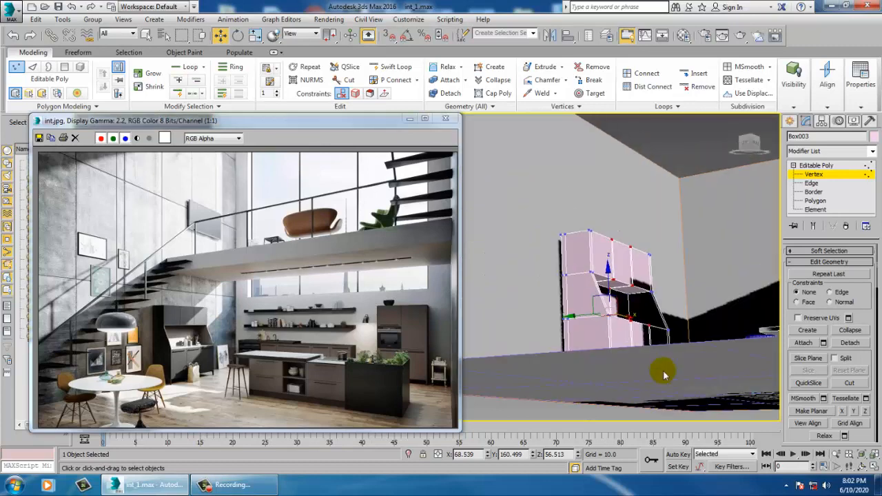
key(alt+q)
middle_drag(640, 343, 585, 248)
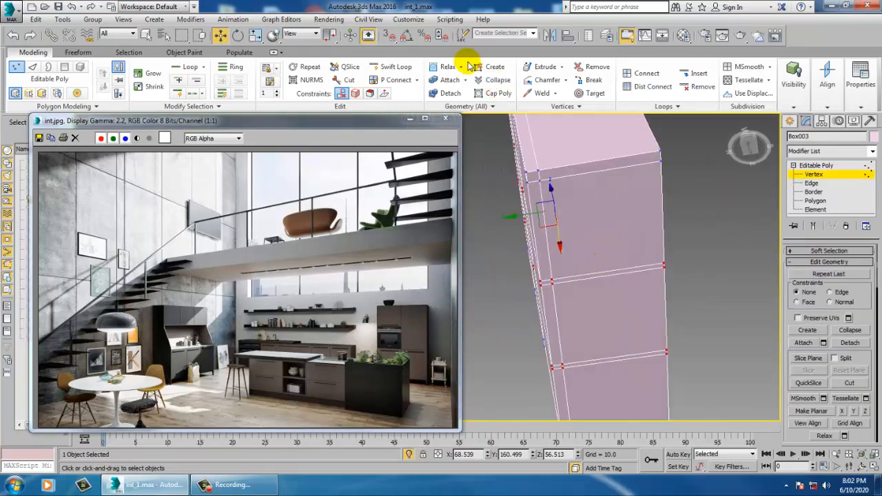
click(386, 67)
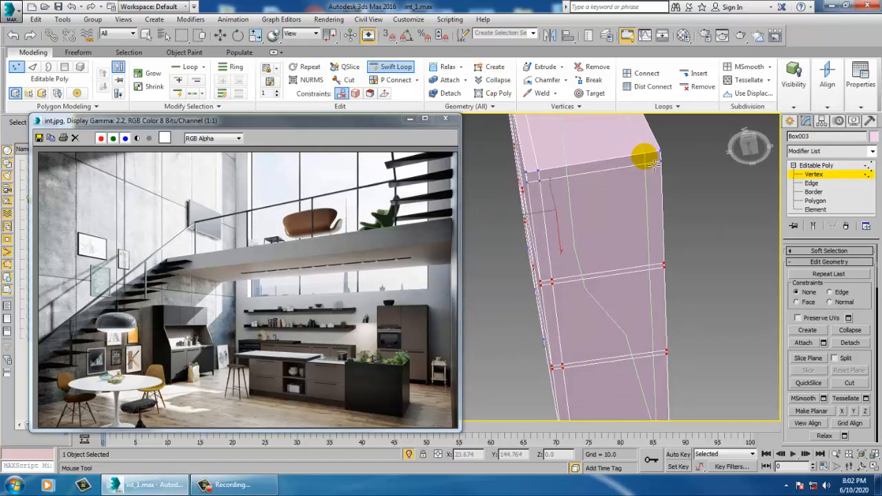
click(655, 165)
right_click(656, 165)
Step: Bevel the four small corner polygons on the cabinet's underside downward into short tapered legs
mouse_move(643, 223)
middle_down()
mouse_move(629, 116)
mouse_move(643, 242)
middle_up()
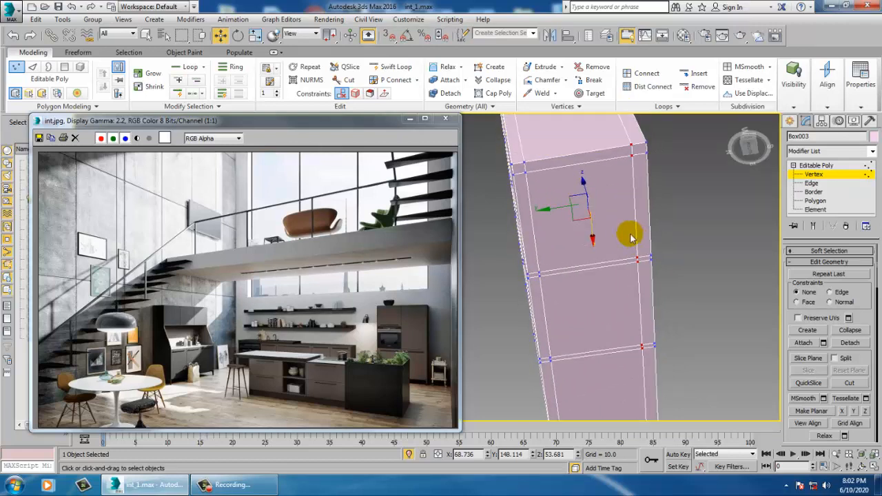
key(4)
click(522, 171)
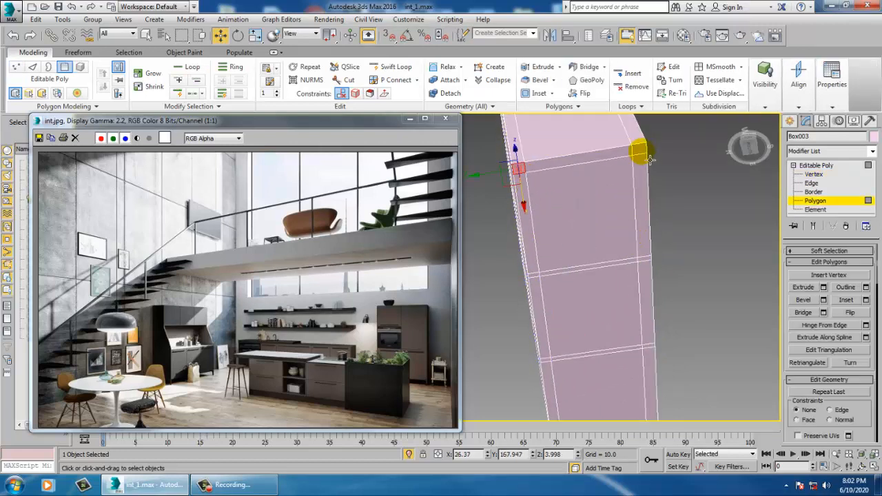
ctrl+click(644, 152)
middle_drag(621, 245, 610, 118)
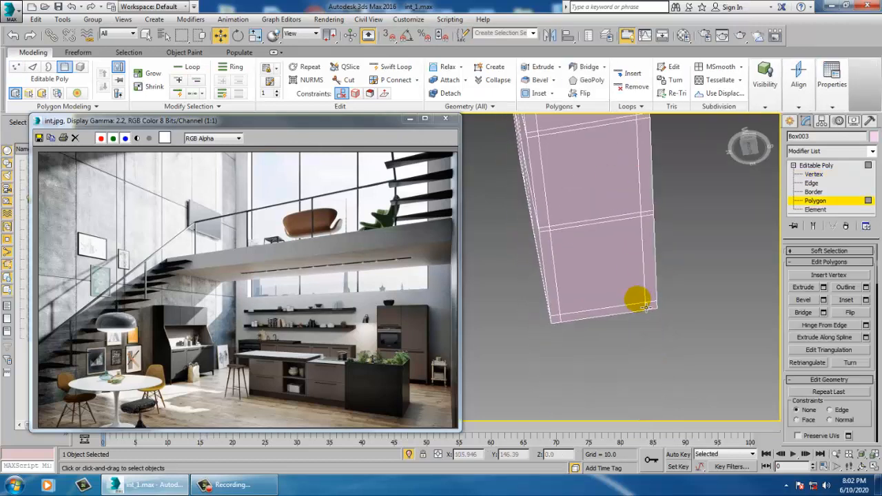
ctrl+click(560, 322)
alt+middle_drag(746, 284, 646, 349)
click(823, 300)
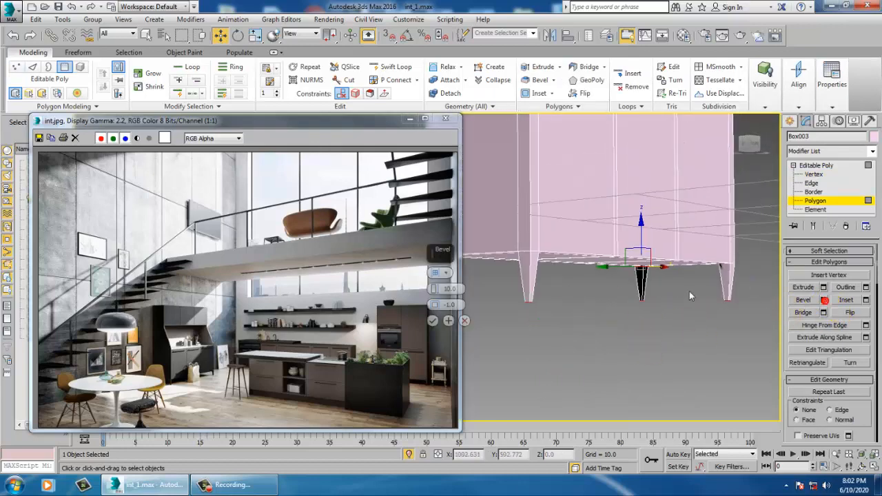
drag(435, 289, 439, 308)
click(433, 320)
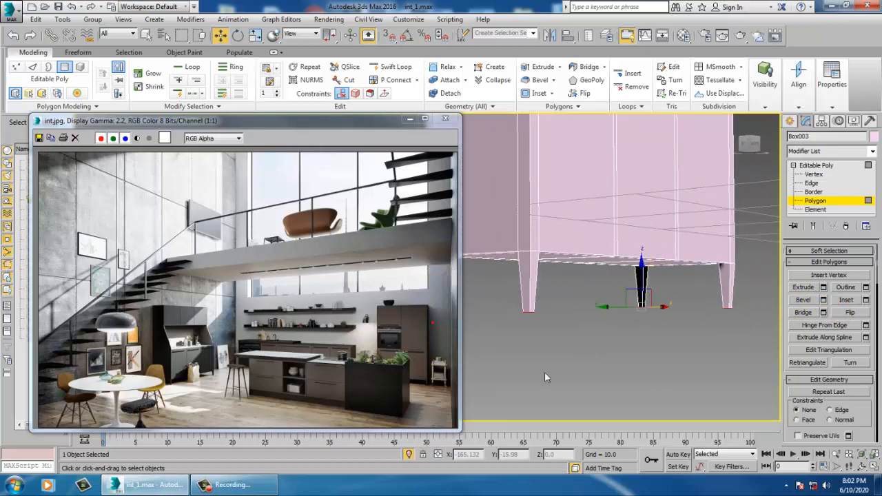
Step: End the isolation and raise the whole cabinet by about 4.7 along Z so its legs stand on the floor
right_click(675, 380)
click(692, 274)
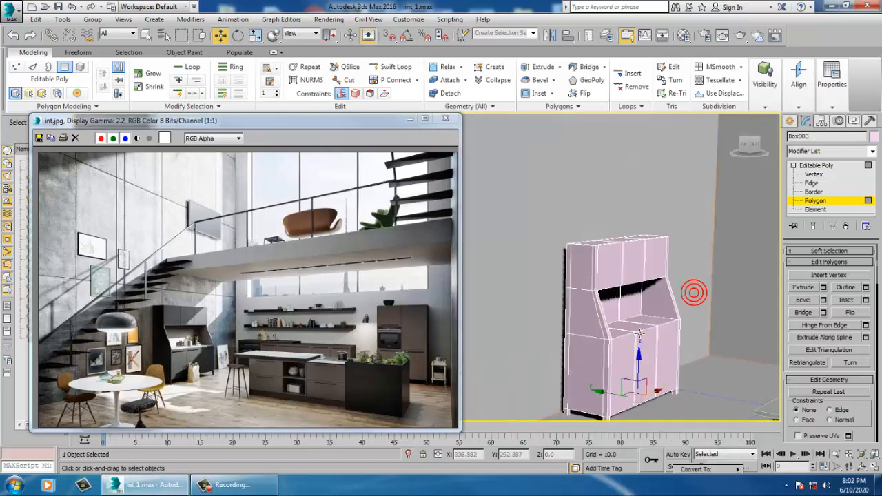
middle_drag(643, 305, 632, 227)
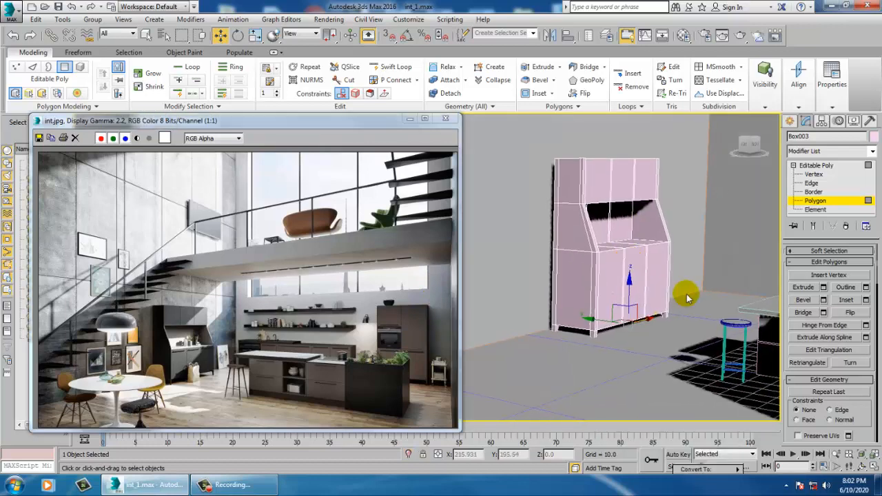
click(820, 165)
drag(624, 294, 622, 283)
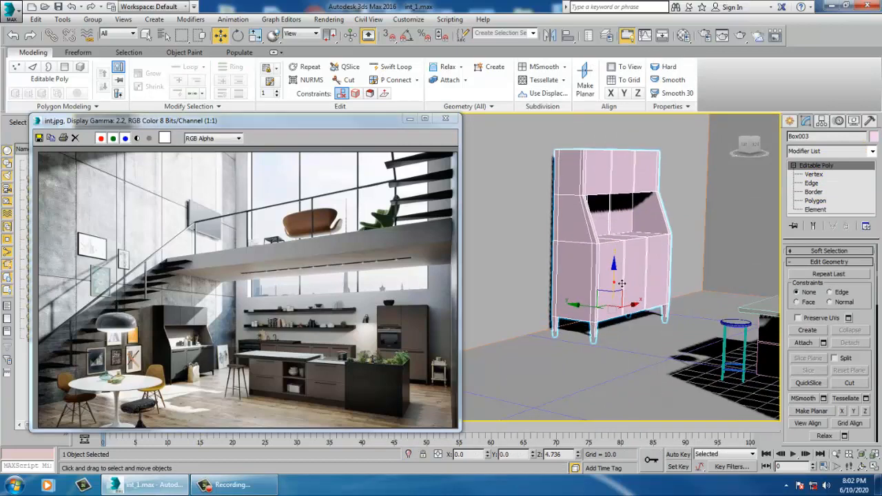
Step: Select all the cabinet's vertices above its base and lower them about 17.6 along Z to shorten the cabinet
alt+middle_drag(621, 283, 641, 336)
scroll(610, 308, down, 3)
alt+middle_drag(613, 302, 669, 307)
scroll(626, 298, up, 3)
scroll(628, 299, down, 5)
key(1)
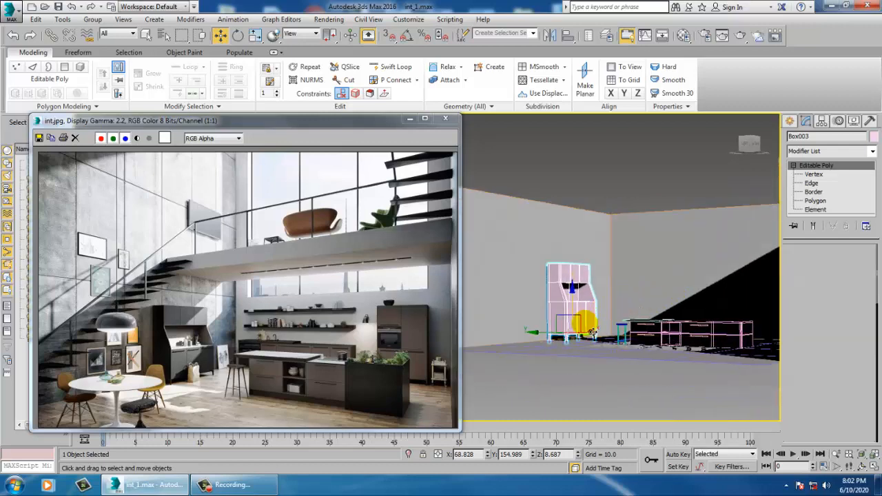
drag(641, 320, 639, 318)
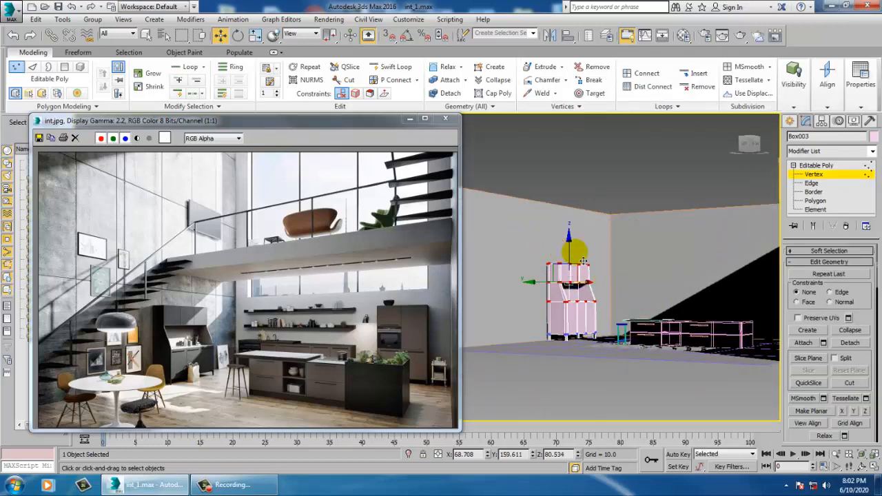
drag(576, 256, 589, 291)
scroll(589, 292, up, 4)
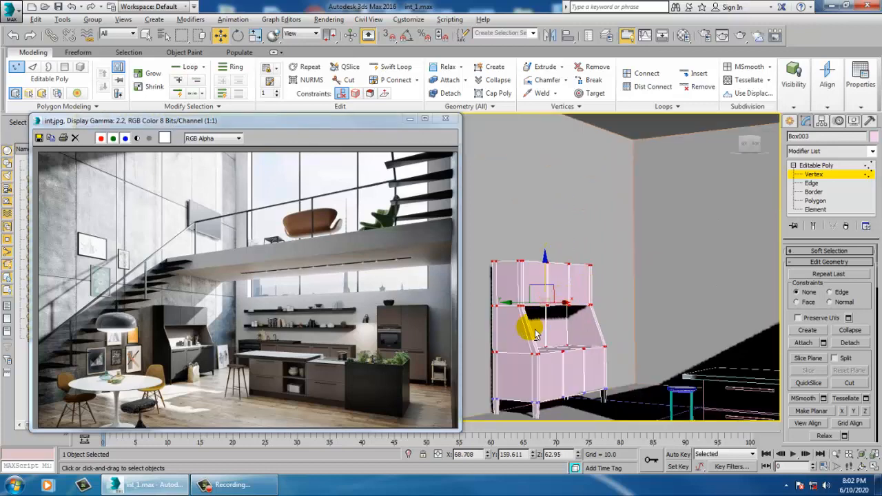
alt+middle_drag(598, 325, 570, 340)
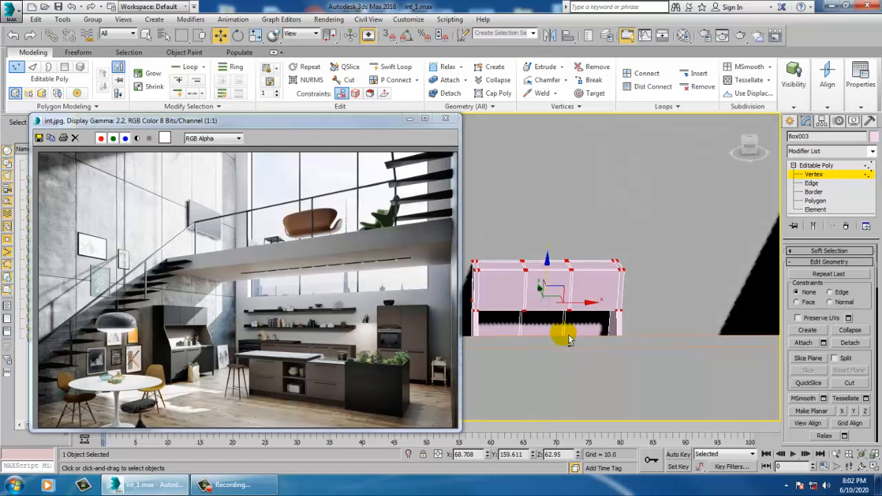
alt+middle_drag(624, 321, 616, 308)
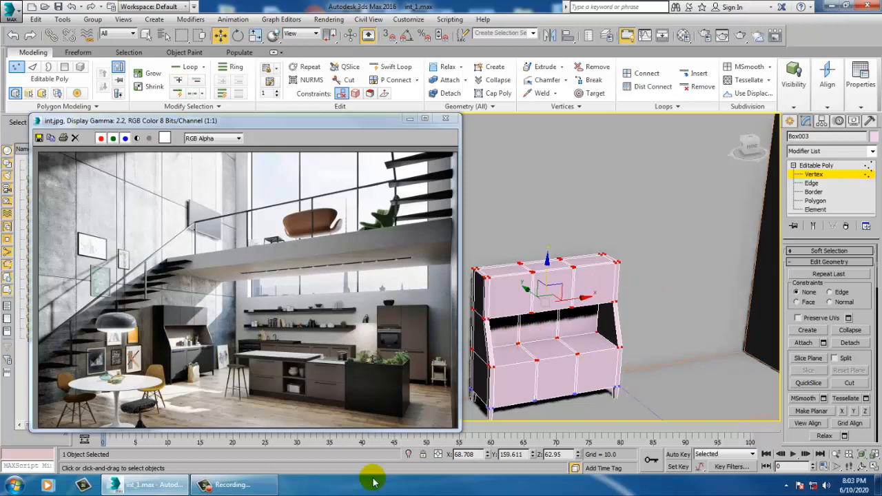
Step: Leave vertex editing and examine the cabinet and the round dining table up close in the reference image
scroll(326, 332, up, 2)
middle_drag(343, 351, 207, 301)
scroll(321, 337, down, 1)
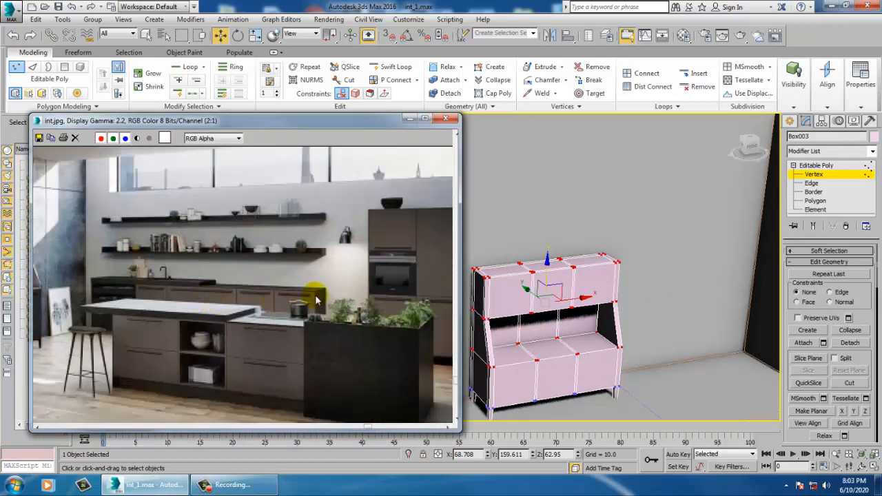
middle_drag(315, 298, 359, 314)
middle_drag(304, 321, 348, 325)
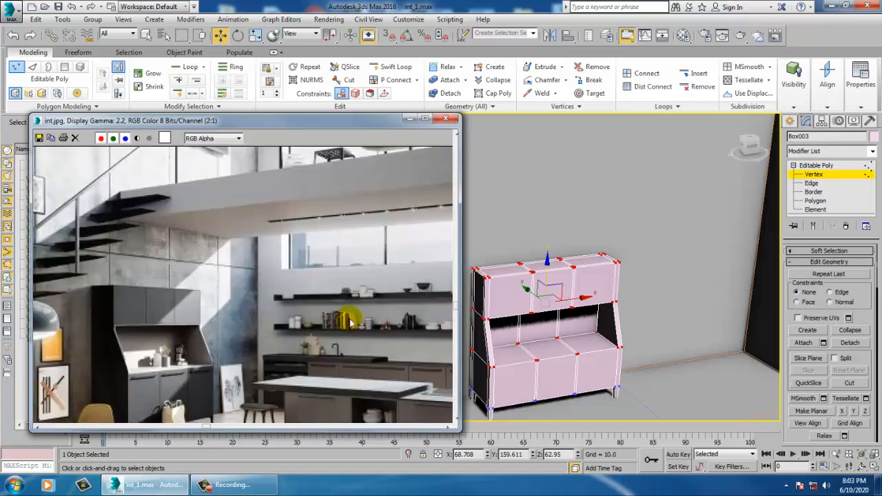
click(822, 165)
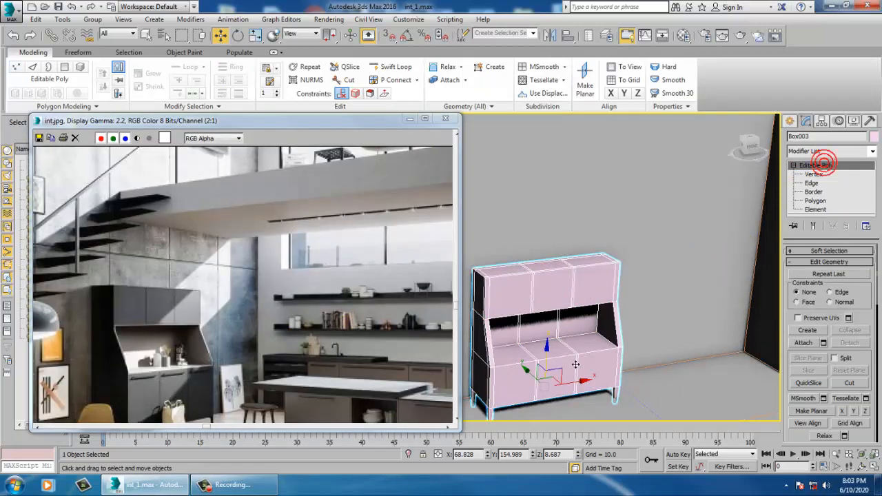
middle_drag(203, 350, 257, 295)
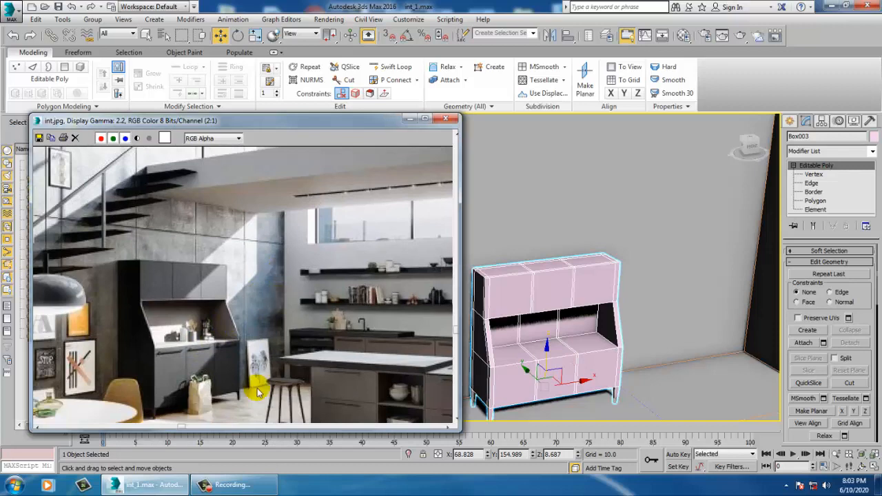
middle_drag(256, 387, 332, 259)
middle_drag(171, 352, 236, 312)
Step: Create a flat cylinder on the floor in front of the cabinet, about 28.7 in radius and 1.8 high, as a round tabletop
middle_drag(773, 362, 745, 276)
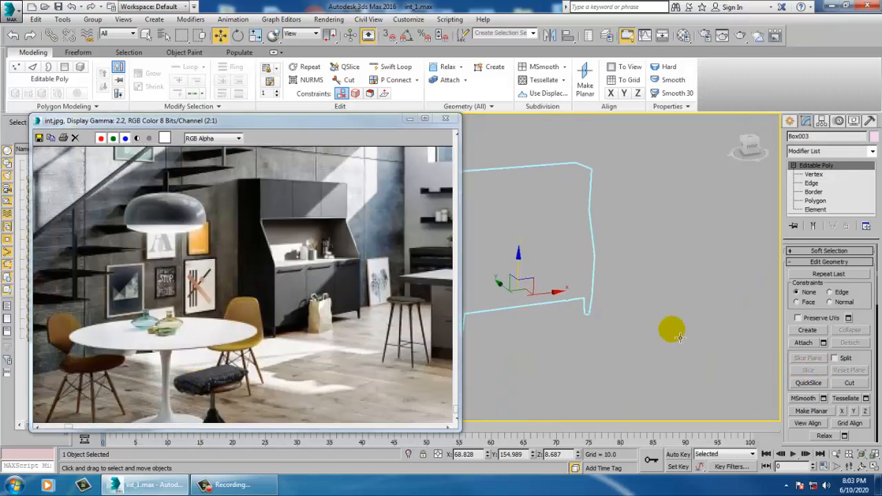
scroll(655, 338, down, 6)
mouse_move(636, 345)
alt+middle_down()
mouse_move(624, 350)
mouse_move(640, 337)
alt+middle_up()
scroll(622, 346, up, 3)
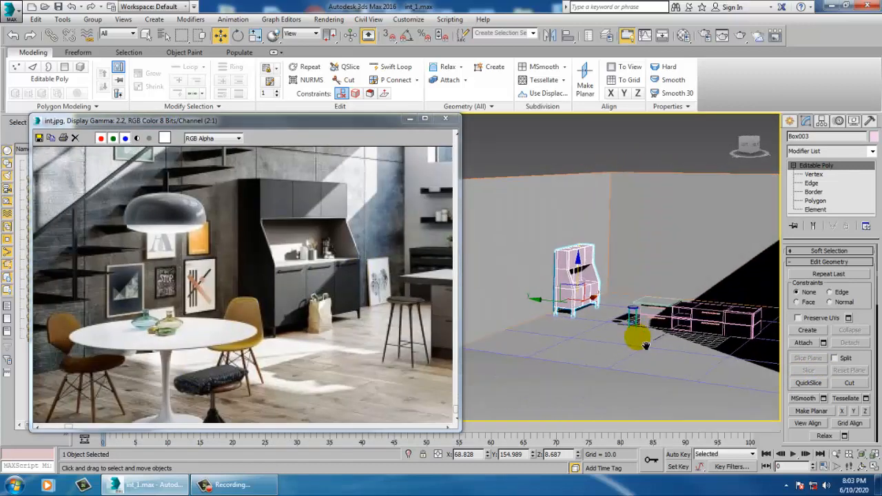
scroll(622, 354, up, 3)
click(790, 121)
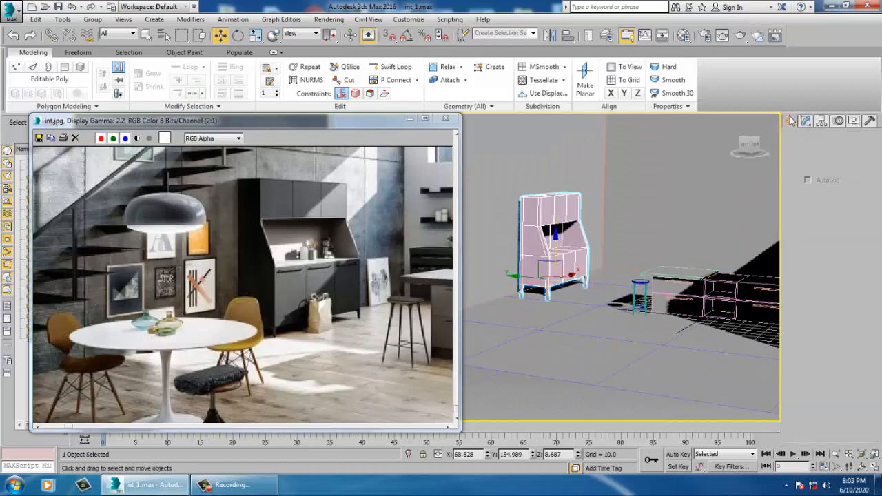
click(818, 218)
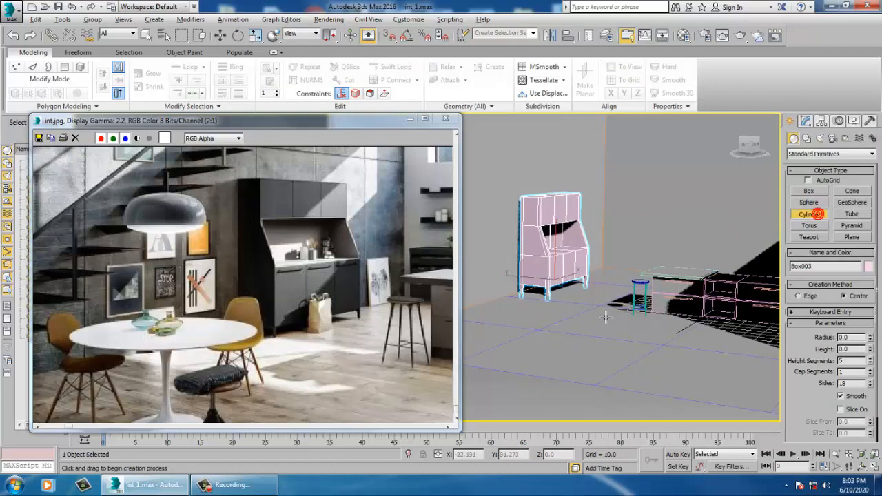
alt+middle_drag(596, 317, 591, 328)
drag(570, 384, 602, 406)
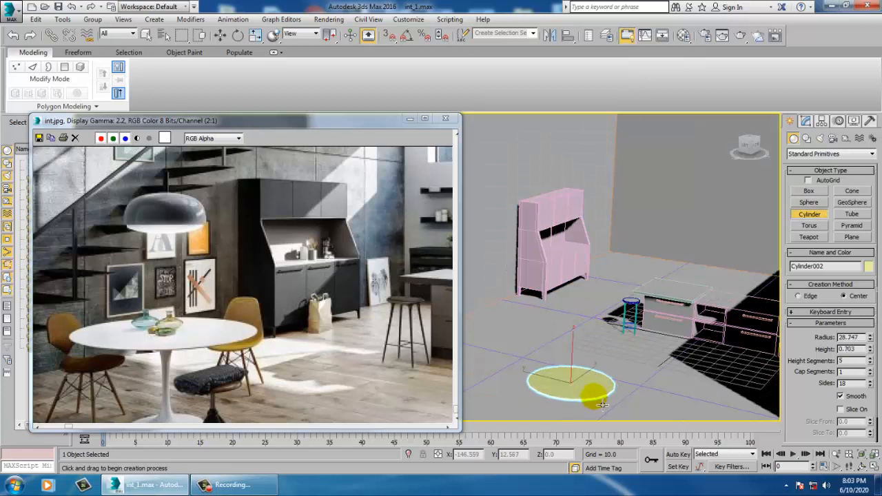
click(602, 405)
Step: Raise the tabletop cylinder to about 40.8 along Z above the floor
key(w)
drag(570, 350, 571, 297)
key(z)
alt+middle_drag(578, 315, 641, 348)
scroll(604, 303, down, 4)
scroll(620, 327, up, 3)
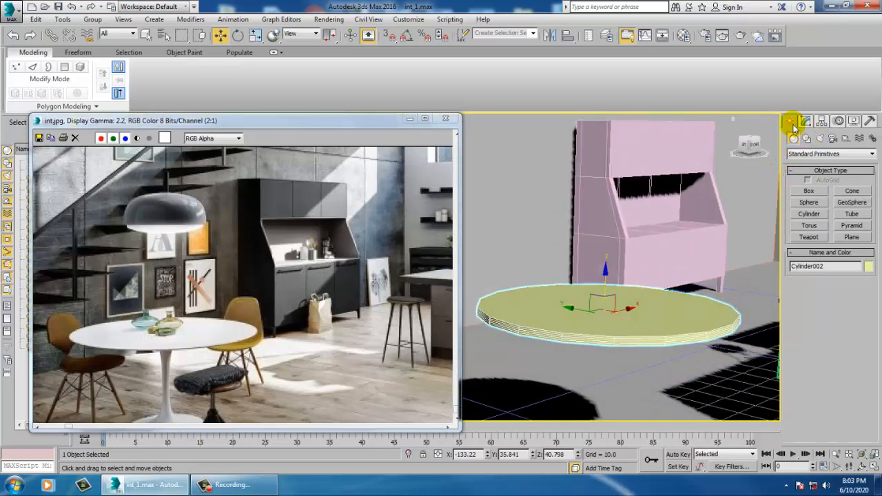
Step: Set the tabletop cylinder to 30 sides and 2 height segments
click(806, 121)
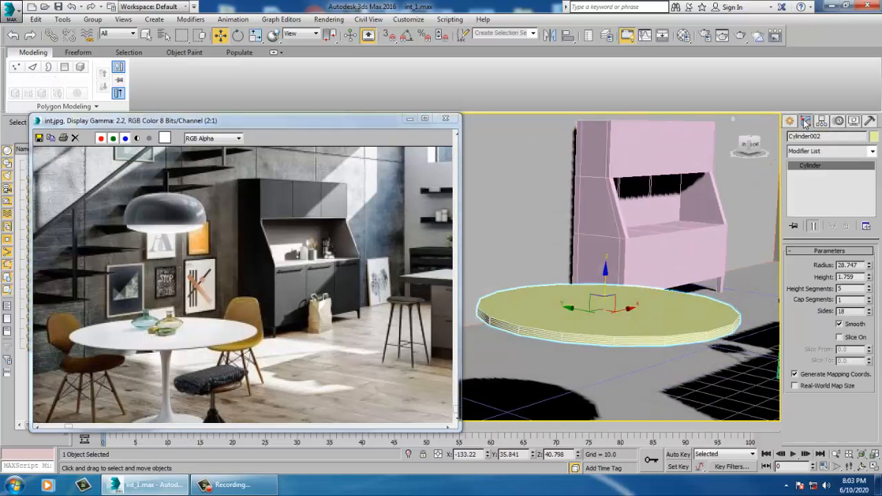
click(870, 310)
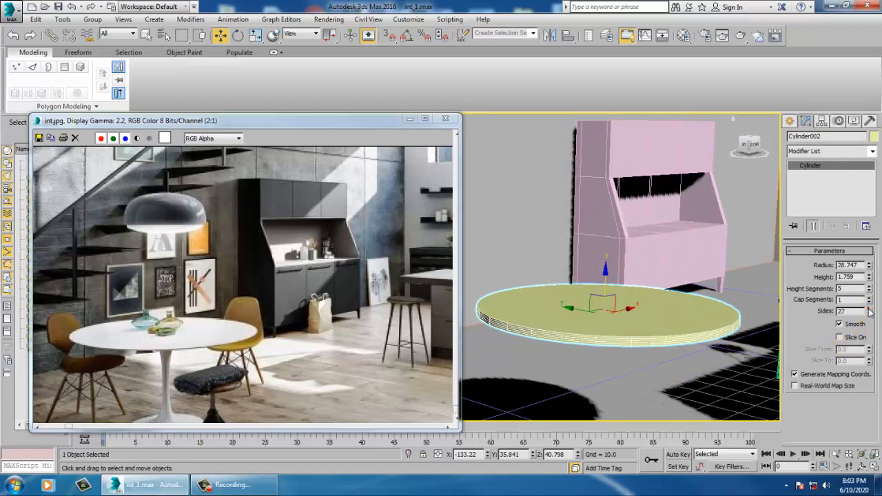
click(870, 287)
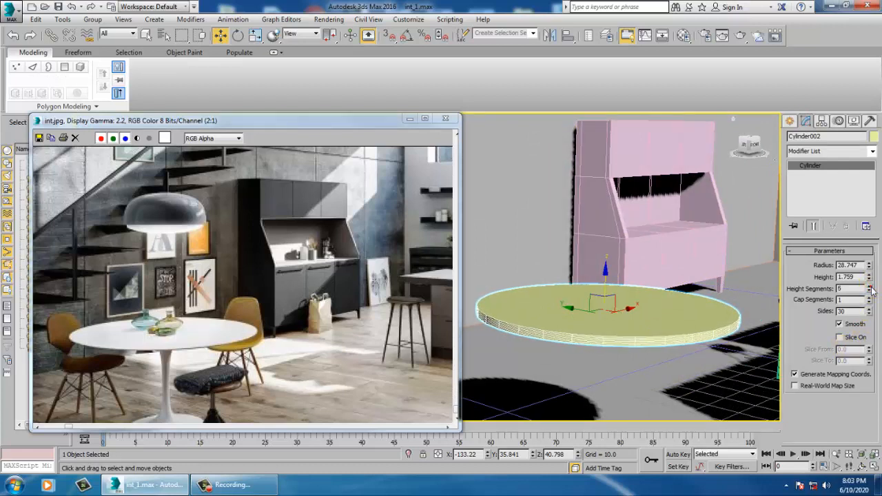
click(869, 291)
click(869, 291)
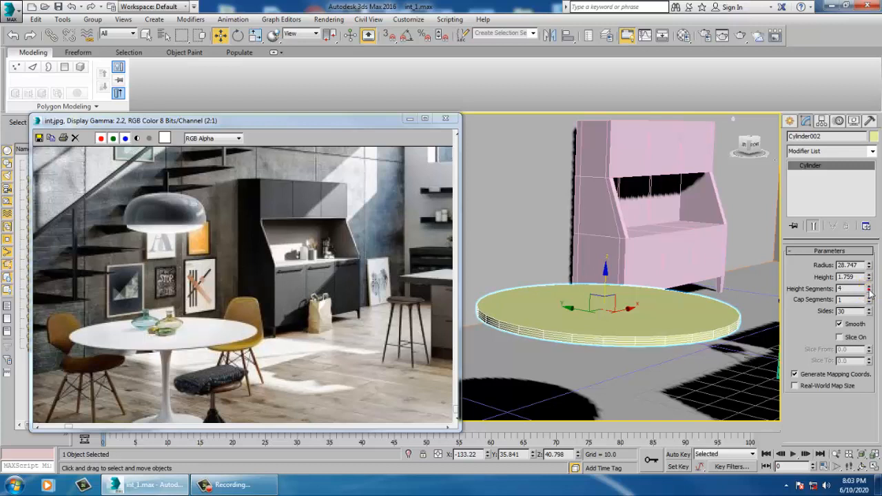
click(869, 291)
click(869, 291)
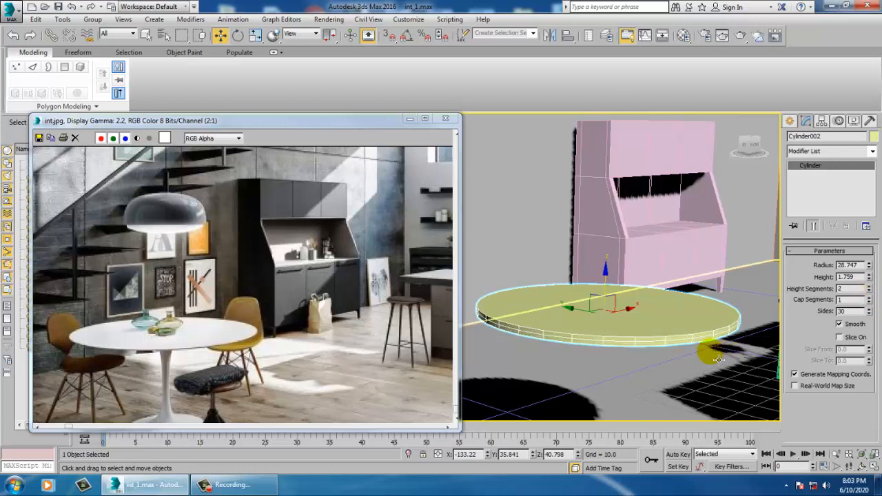
alt+middle_drag(672, 336, 668, 329)
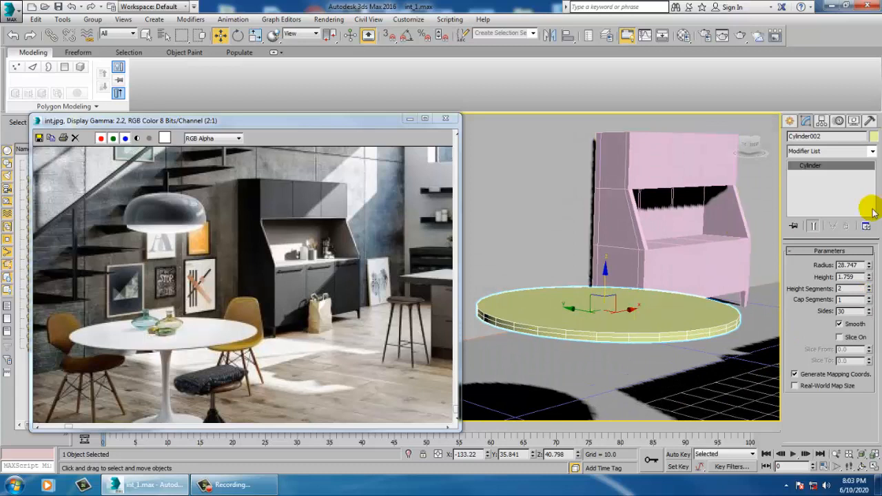
Step: Convert the tabletop cylinder to Editable Poly and scale it thinner along Z
right_click(637, 321)
mouse_move(661, 420)
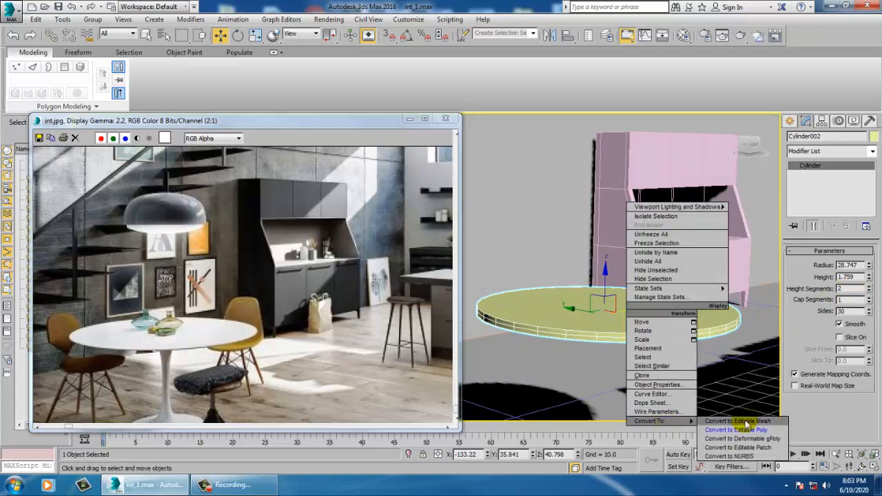
click(751, 429)
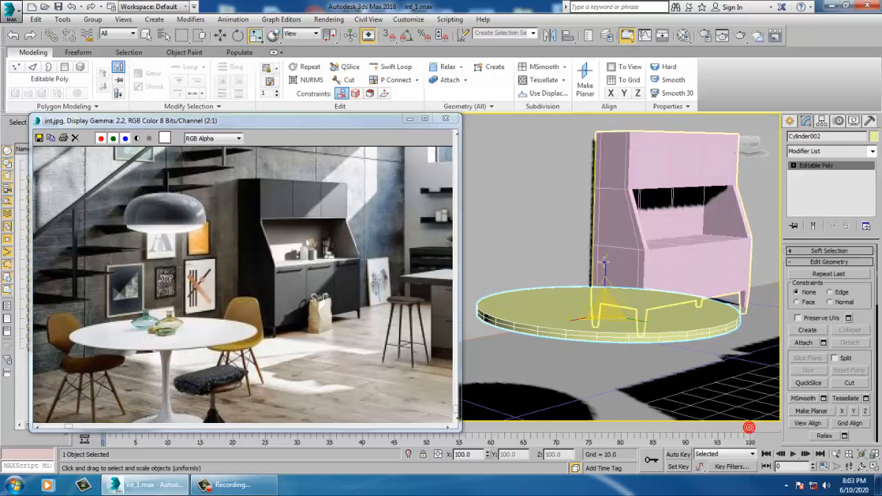
drag(614, 278, 630, 348)
key(w)
alt+middle_drag(638, 279, 643, 252)
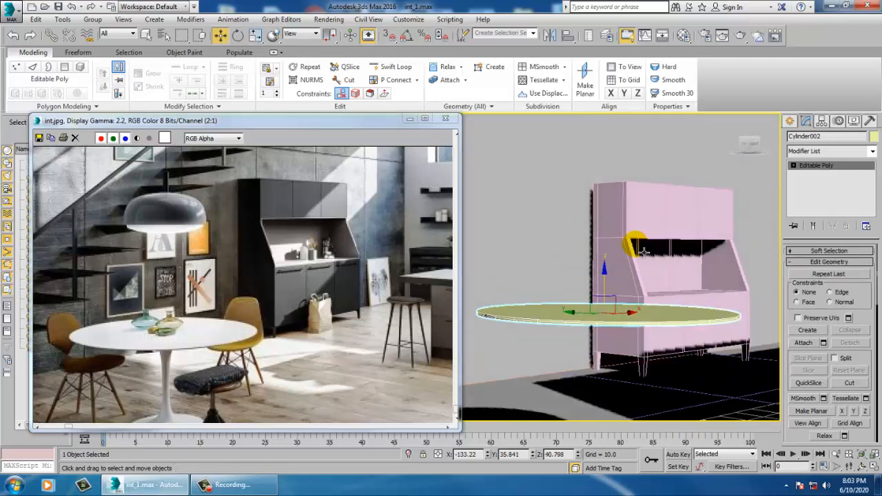
Step: Inset the polygon on the tabletop's underside by about 26.37 to leave a small central polygon
key(4)
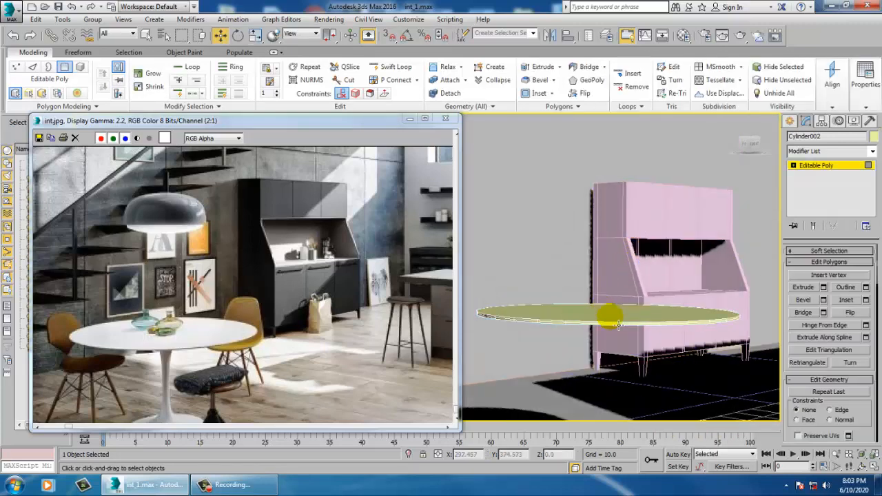
alt+middle_drag(617, 322, 625, 302)
click(622, 316)
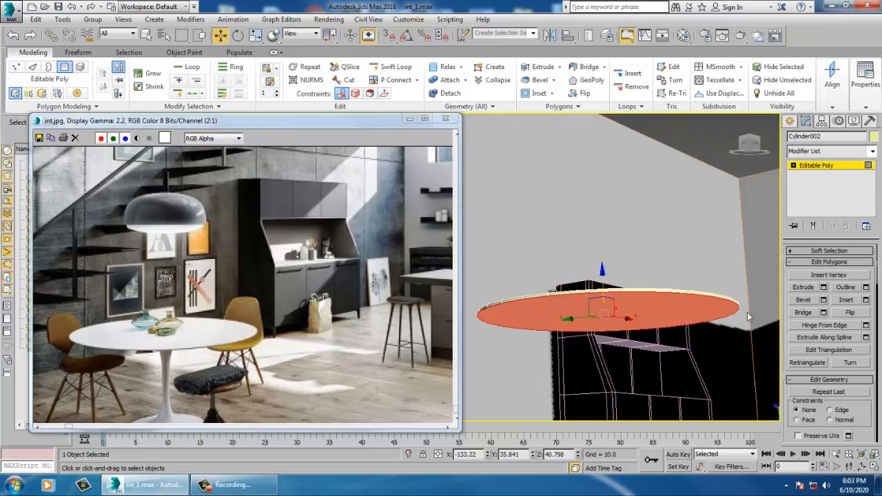
click(866, 300)
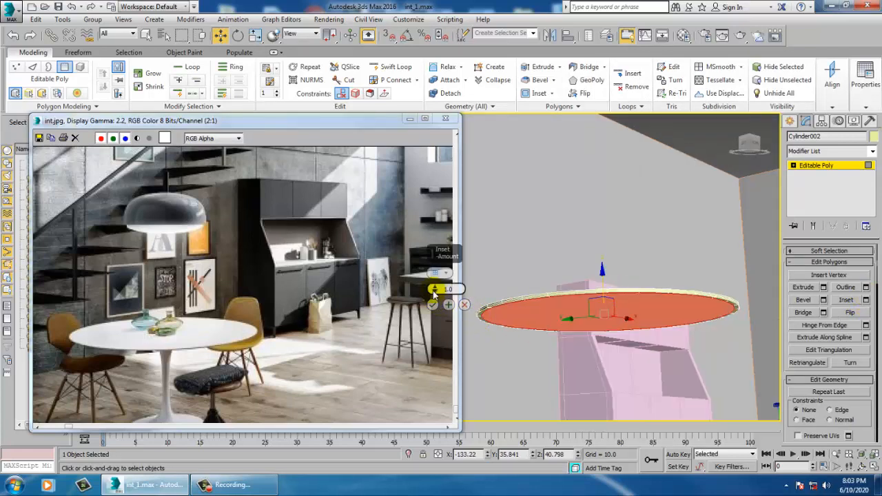
drag(435, 289, 421, 184)
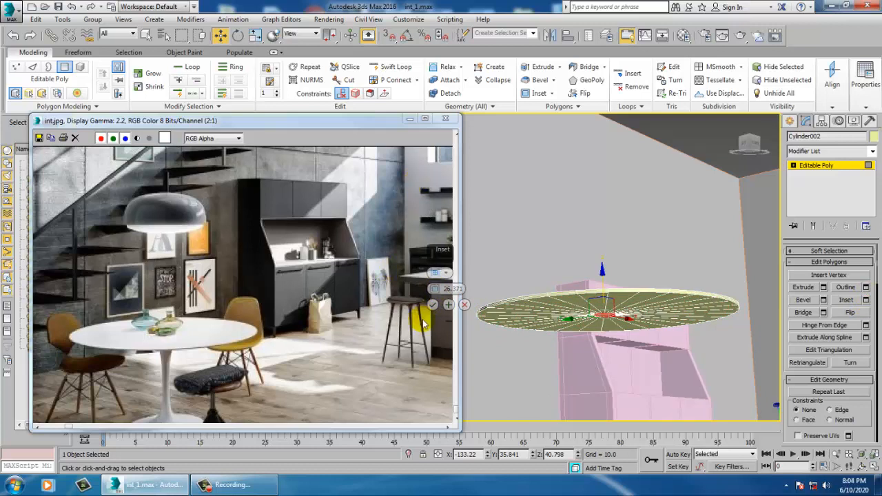
click(432, 304)
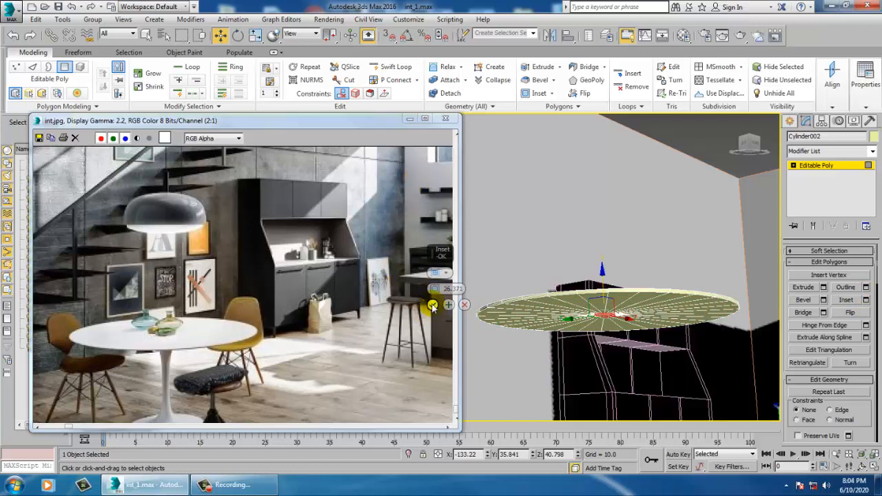
Step: Bevel the small central underside polygon downward with height 10 and outline -1.0 to start the table's pedestal
click(823, 301)
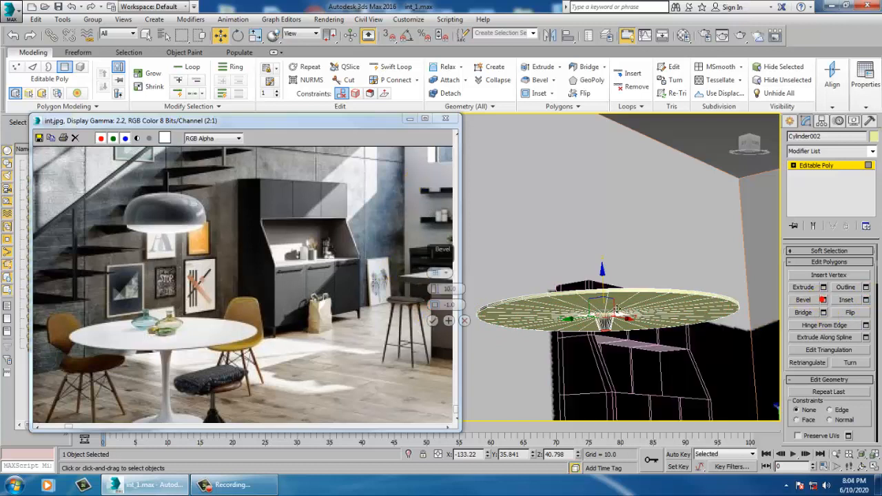
click(448, 320)
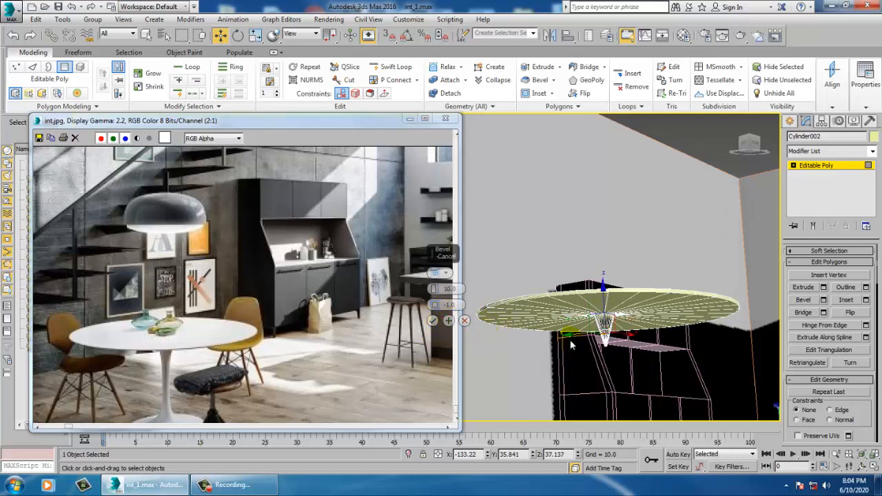
click(465, 320)
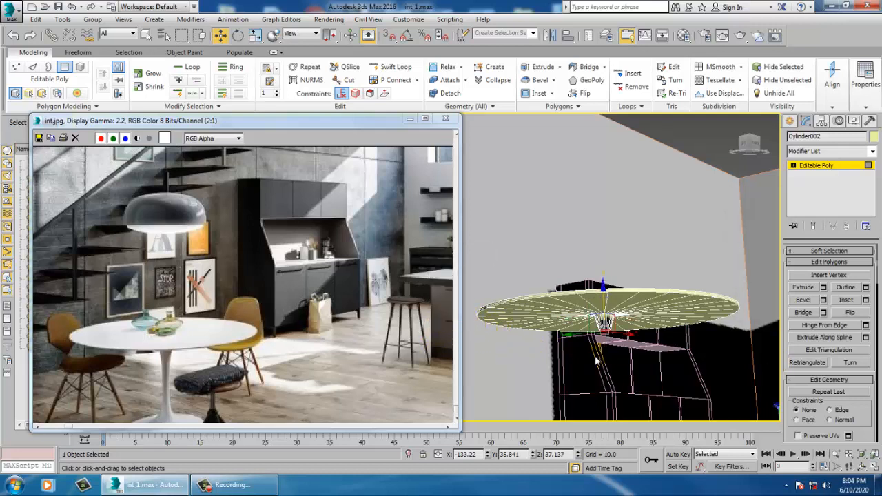
key(r)
alt+middle_drag(597, 361, 673, 295)
key(w)
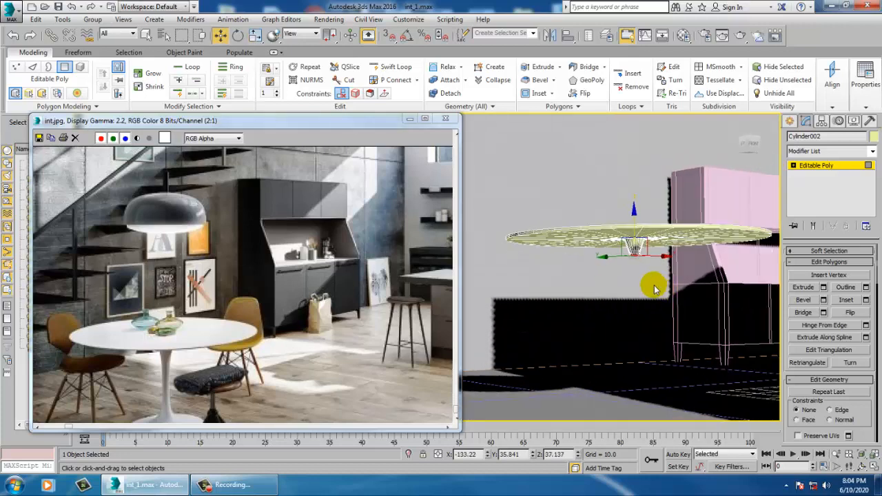
Step: Examine the round dining table and its pedestal in the reference image
click(215, 236)
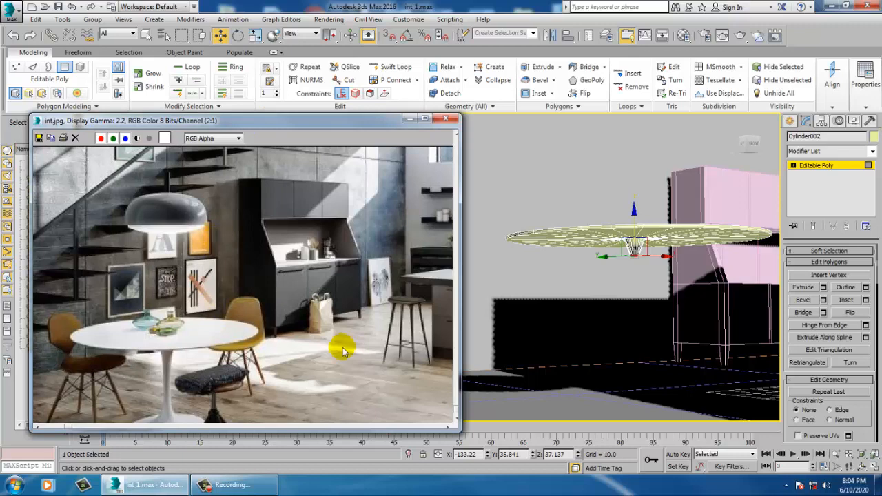
scroll(247, 273, down, 1)
scroll(247, 273, down, 1)
scroll(201, 345, up, 1)
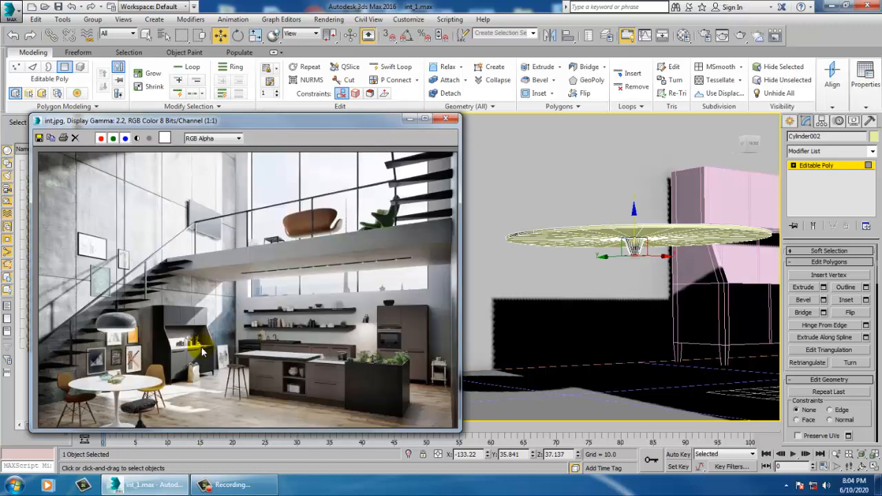
Step: Extrude the pedestal's end polygon by 10 and pull it down to about Z 11.12 to form the long stem
scroll(180, 351, up, 1)
scroll(250, 270, up, 1)
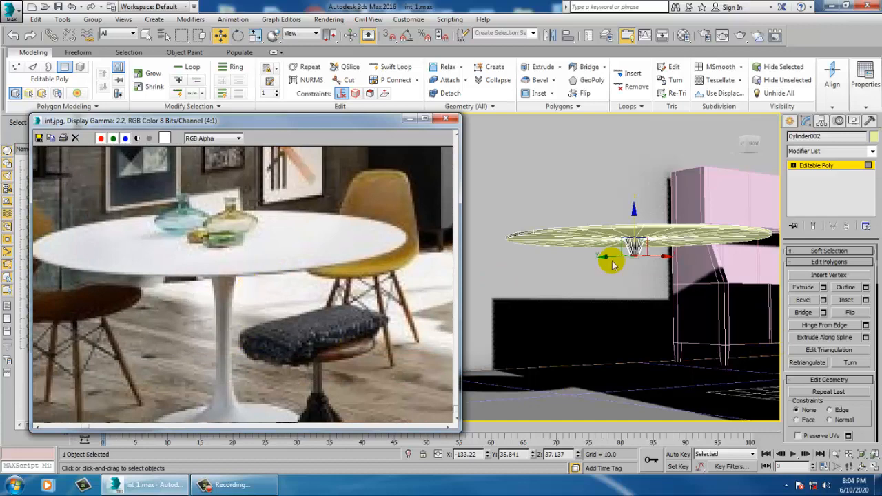
alt+middle_drag(619, 255, 614, 255)
click(824, 288)
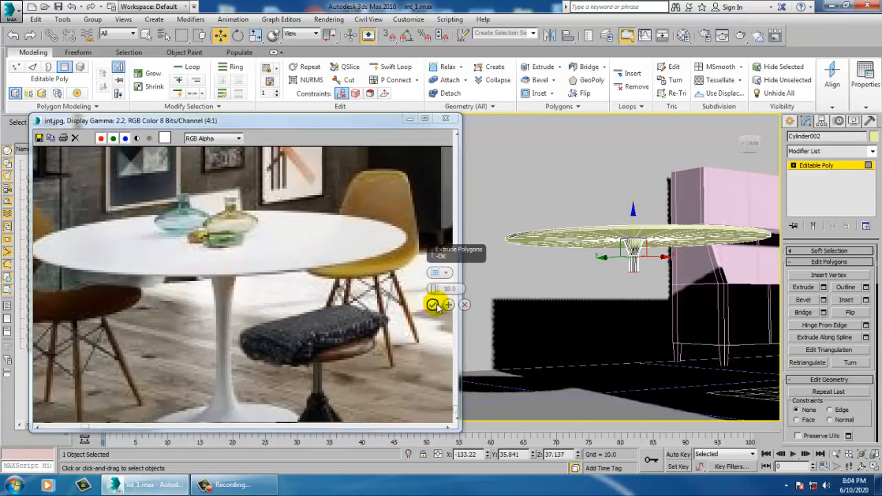
click(432, 305)
drag(640, 246, 661, 353)
alt+middle_drag(661, 352, 617, 291)
scroll(641, 337, down, 5)
scroll(641, 338, up, 5)
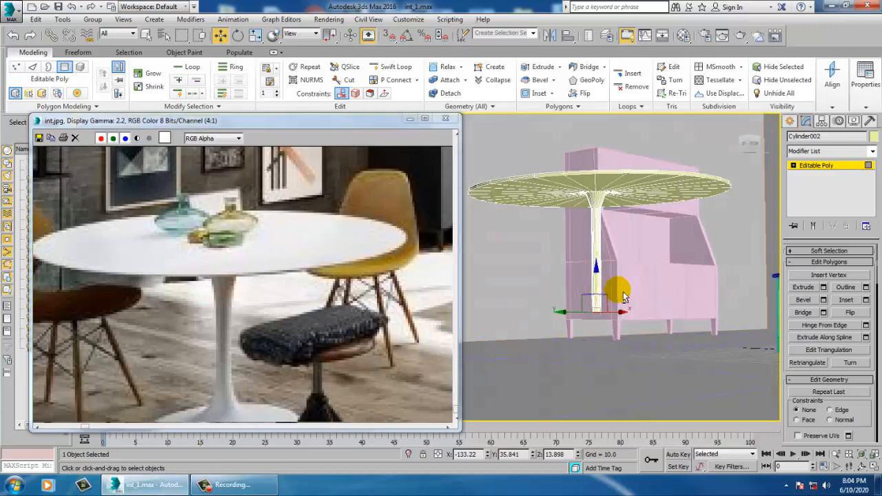
drag(596, 266, 611, 299)
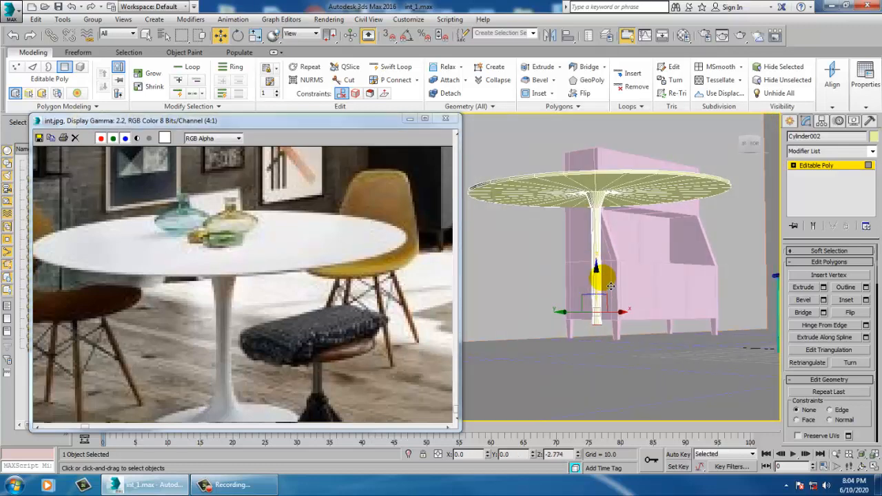
Step: Bevel the stem's bottom polygon twice with height 9.094 and outline about 3.789 to flare out the pedestal base
click(823, 300)
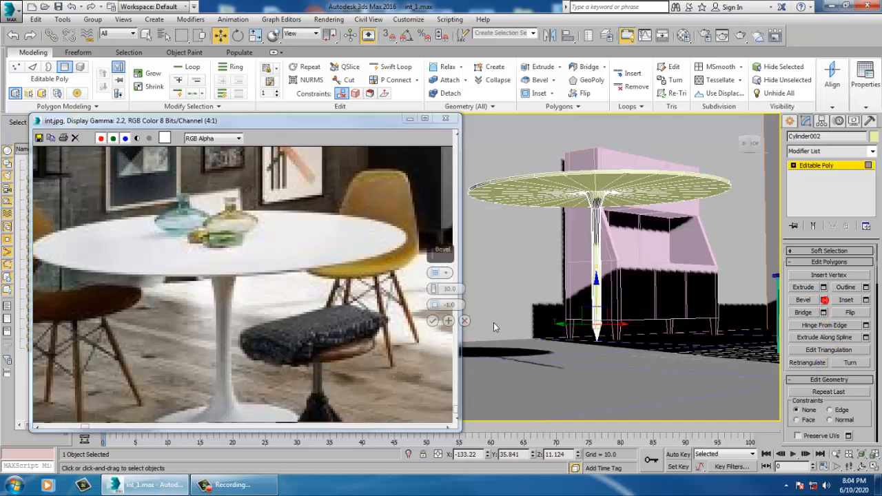
mouse_move(433, 290)
mouse_down()
mouse_move(442, 299)
mouse_move(439, 285)
mouse_up()
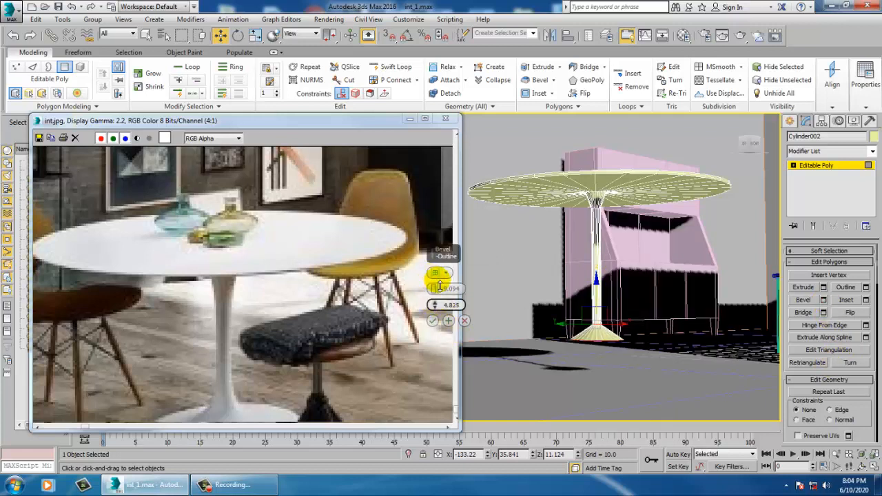
alt+middle_drag(660, 325, 616, 339)
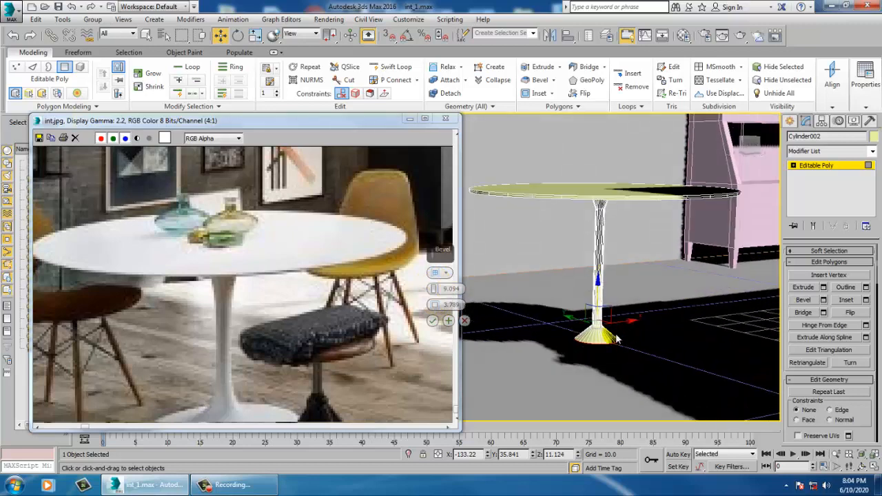
click(448, 321)
click(432, 320)
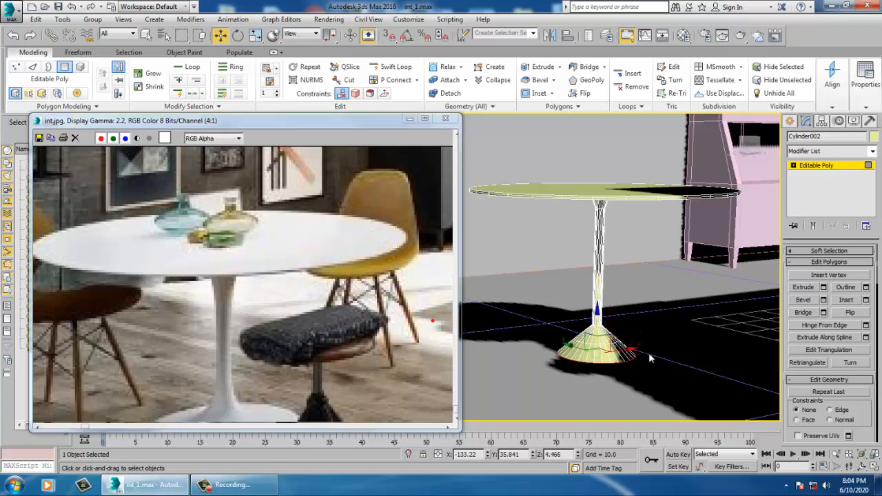
Step: Scale the base's bottom polygon outward and lower it to about Z 3.14 to form a wide, flat foot
key(r)
drag(580, 334, 648, 355)
key(w)
scroll(647, 354, up, 3)
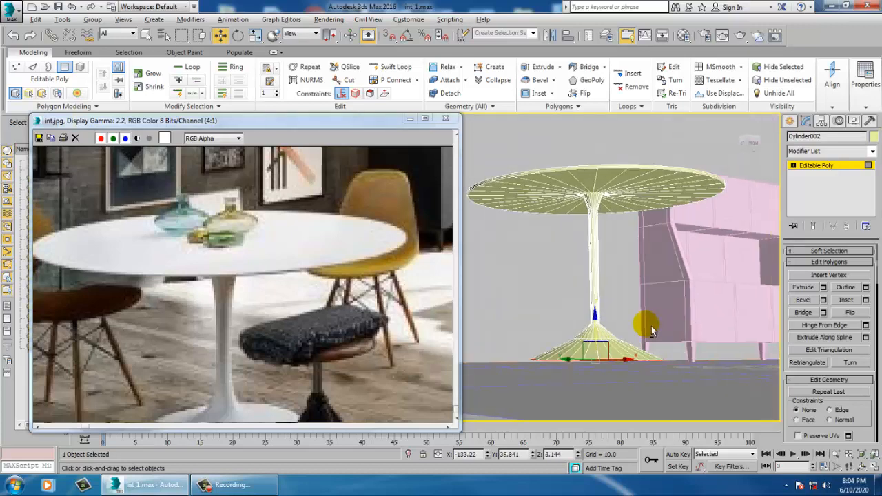
Step: Chamfer the edge loop around the middle of the flared base by 6.048 with 6 segments
scroll(649, 325, up, 3)
click(813, 166)
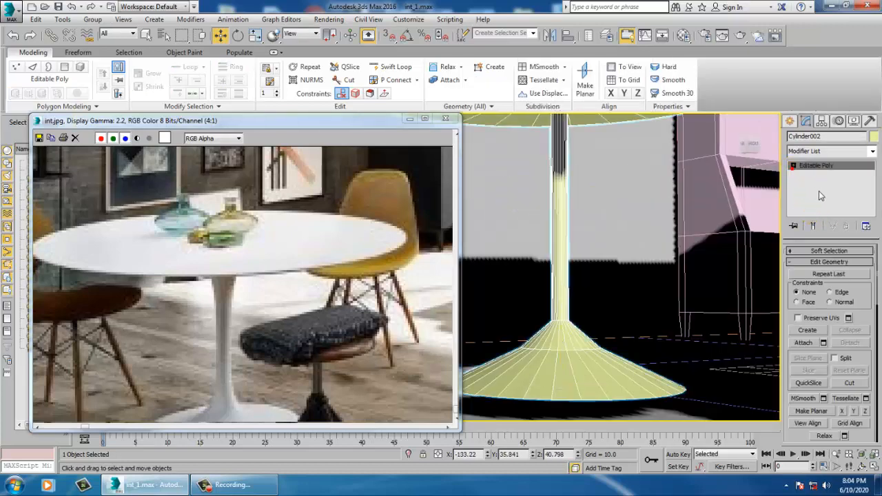
click(794, 167)
click(812, 182)
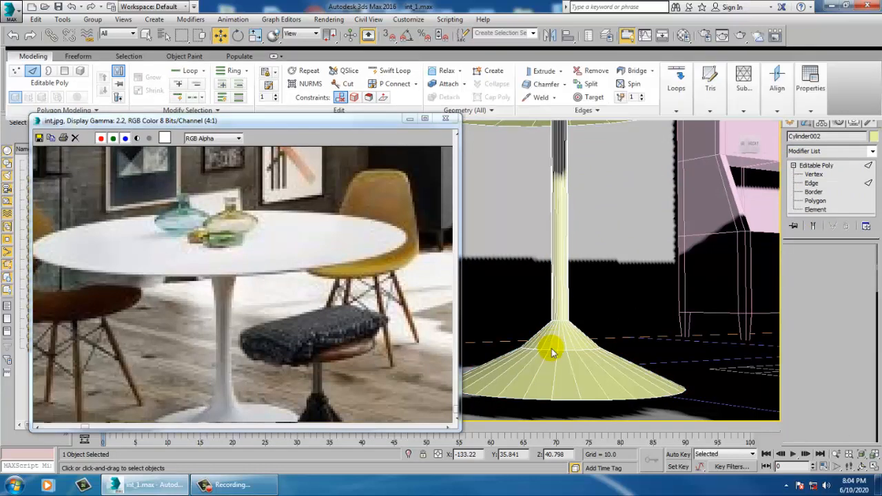
double_click(571, 358)
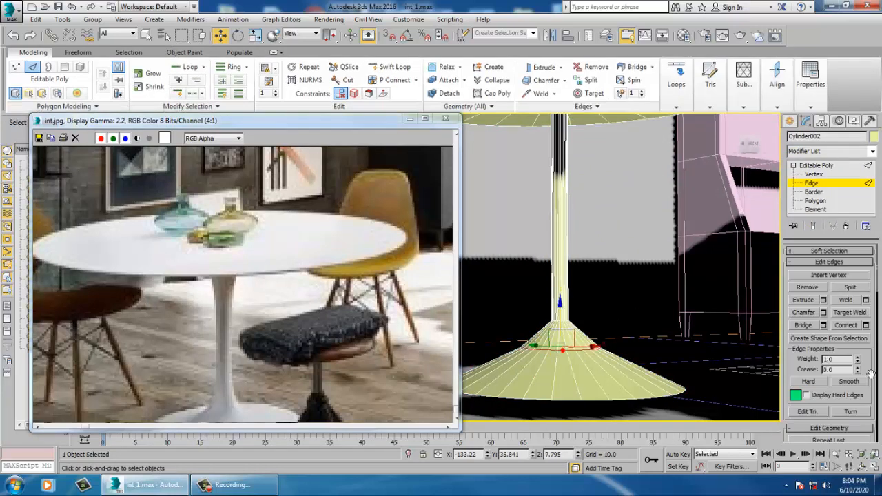
click(823, 313)
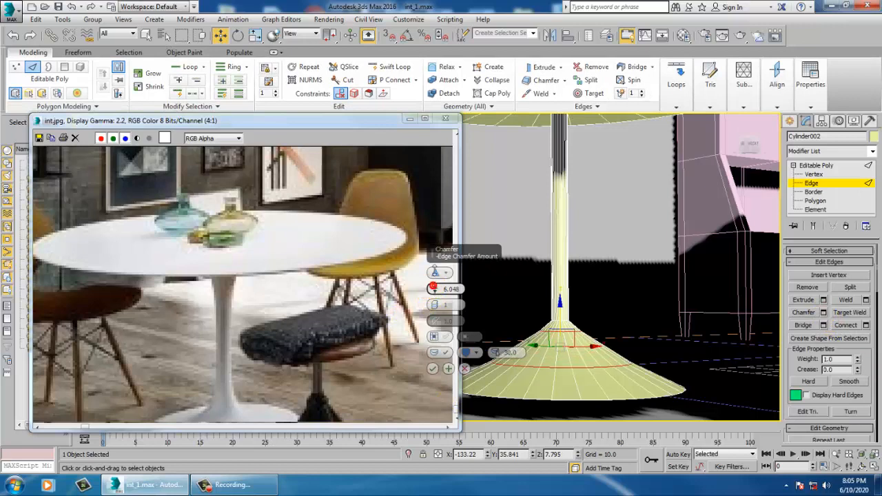
mouse_move(435, 305)
mouse_down()
mouse_move(434, 275)
mouse_move(435, 292)
mouse_up()
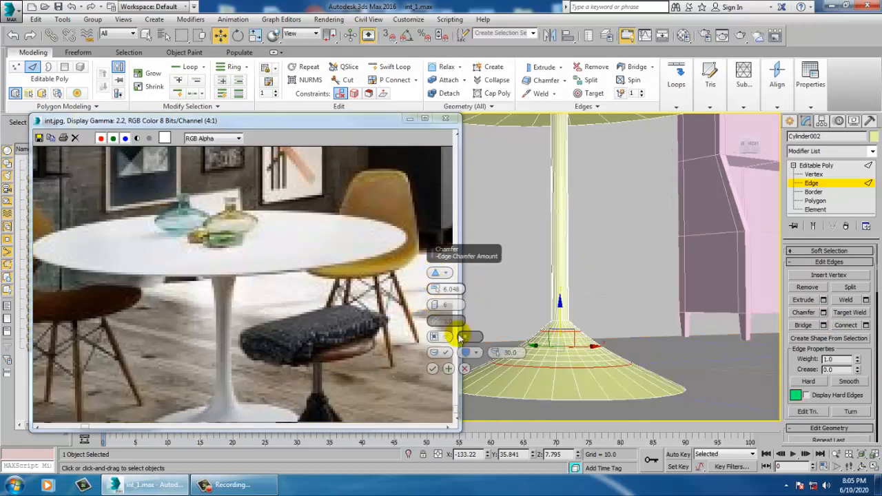
click(434, 370)
Step: Chamfer the edge loop where the stem widens under the tabletop by 6.048 with 6 segments
middle_drag(572, 344, 582, 451)
double_click(571, 255)
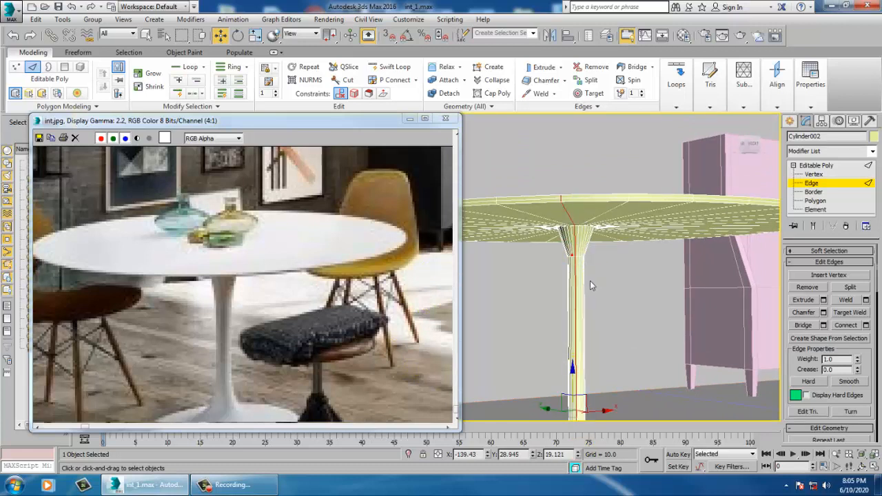
double_click(587, 266)
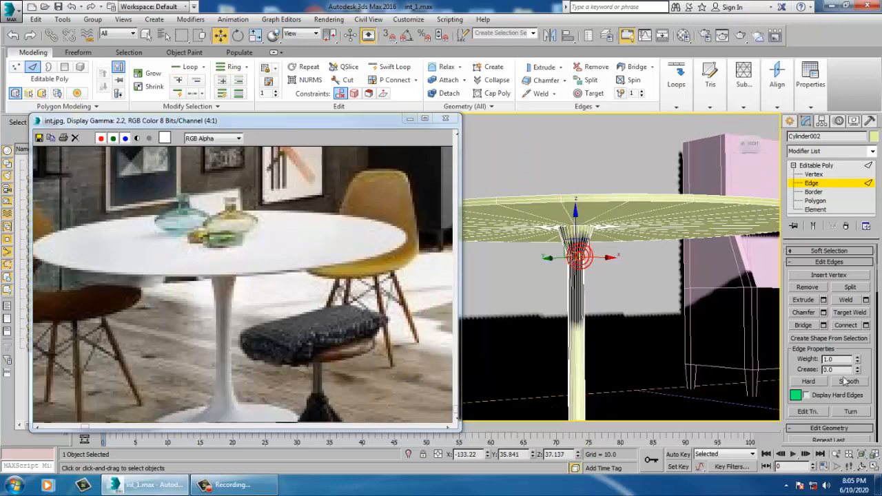
click(823, 312)
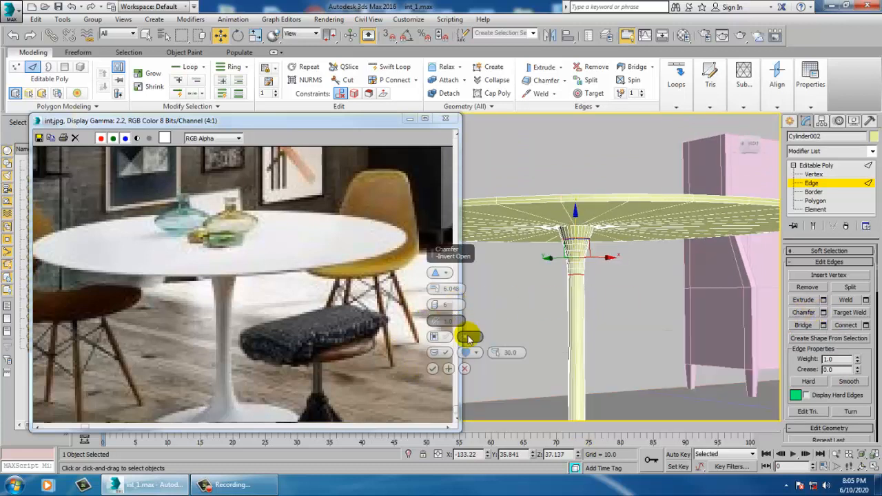
click(433, 369)
Step: Leave edge editing and lower the whole table to Z 38.013
scroll(562, 379, down, 4)
middle_drag(562, 380, 626, 350)
click(814, 165)
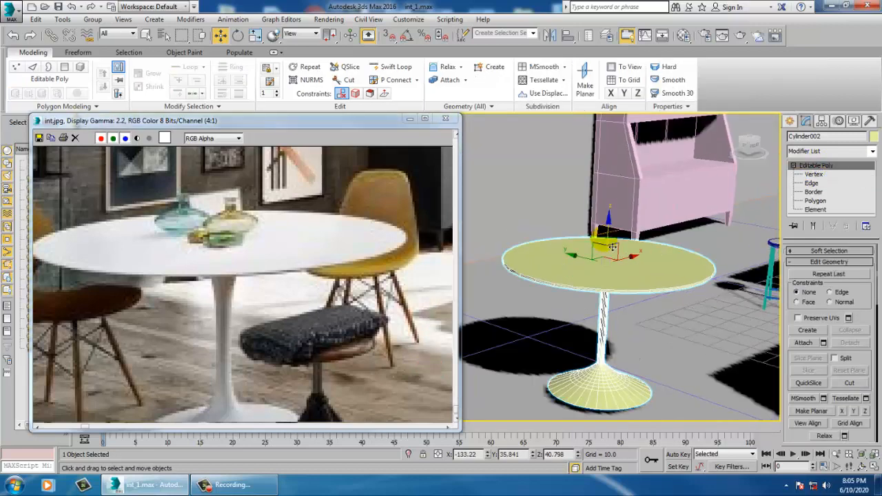
drag(616, 250, 484, 302)
Step: Examine the dining table and its surroundings in the reference image
scroll(365, 290, down, 3)
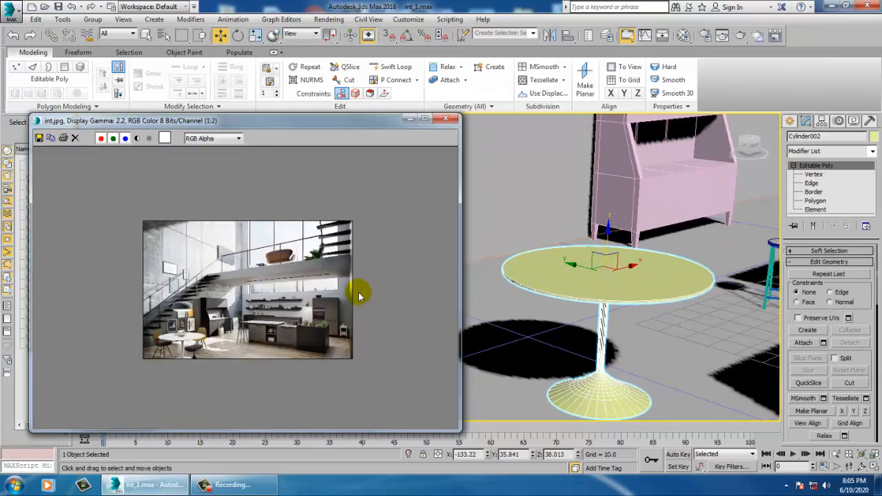
scroll(332, 316, up, 2)
middle_drag(103, 381, 246, 238)
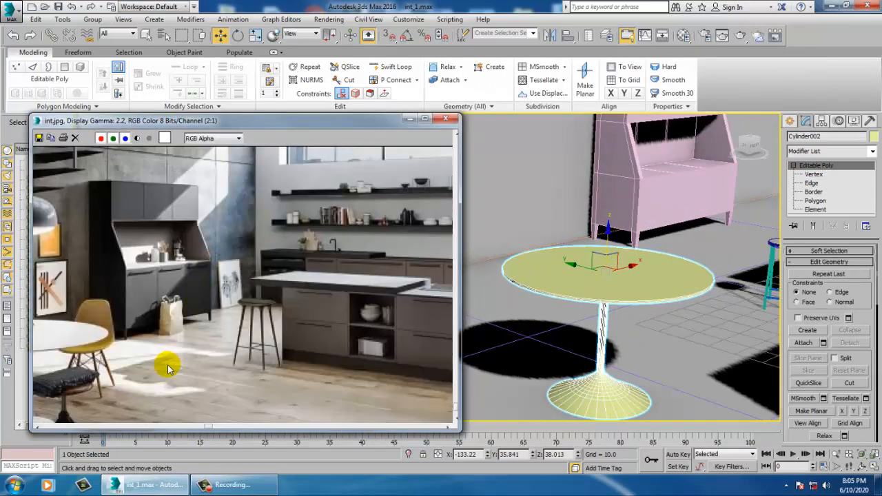
middle_drag(169, 365, 382, 302)
middle_drag(230, 323, 324, 323)
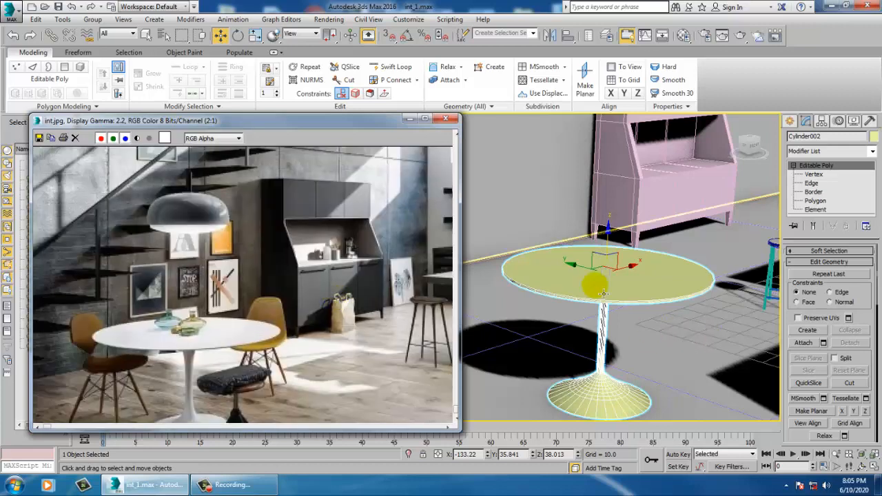
Step: Select only the upper rim edges of the tabletop in the front view, excluding the edges below them
alt+middle_drag(606, 322, 620, 305)
scroll(620, 305, up, 5)
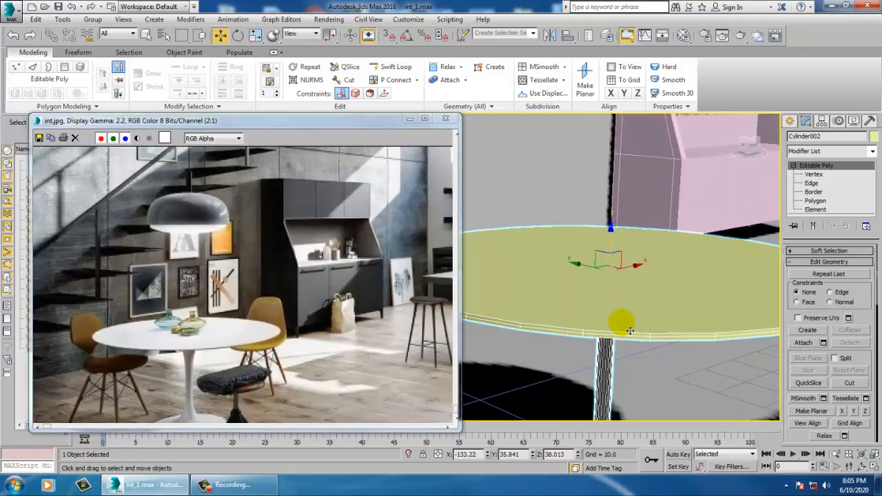
key(2)
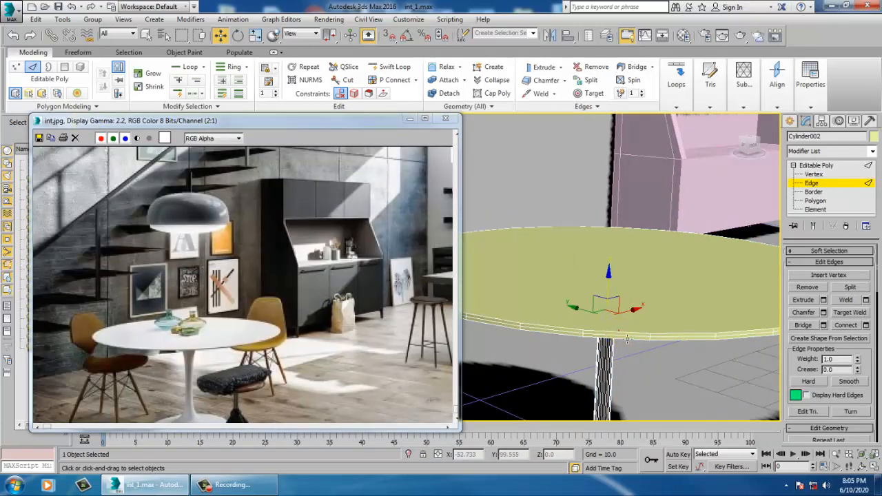
click(627, 338)
key(alt+w)
right_click(684, 196)
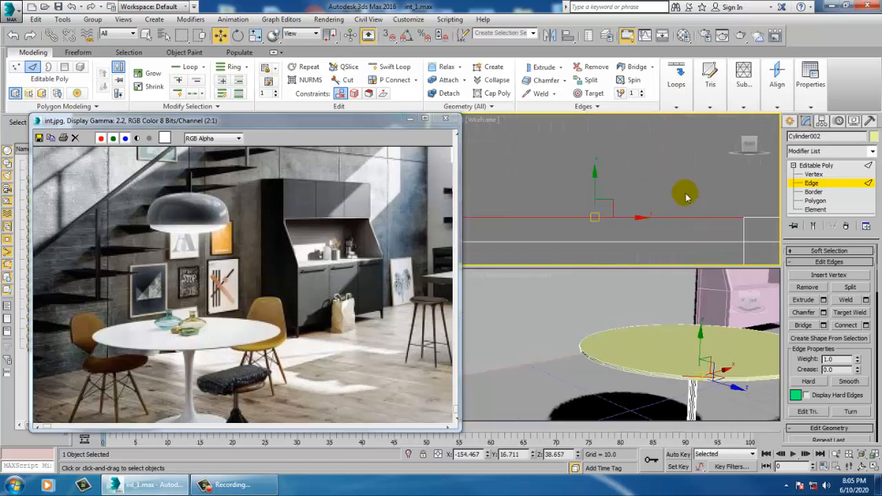
key(alt+w)
scroll(618, 251, down, 8)
middle_drag(657, 307, 556, 386)
scroll(567, 339, down, 4)
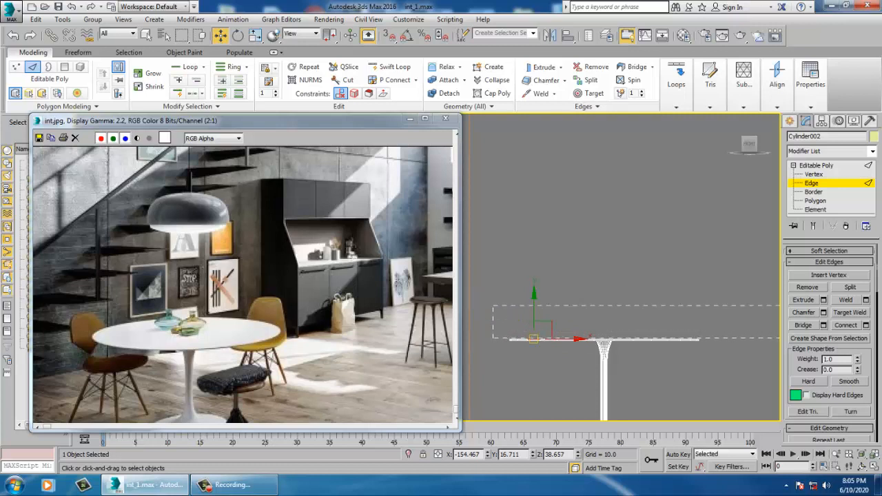
drag(810, 340, 813, 342)
scroll(677, 343, up, 2)
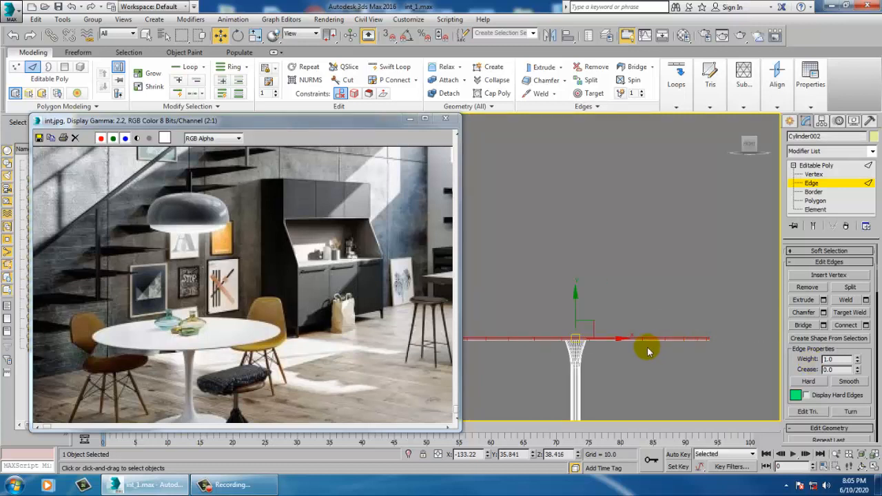
middle_drag(648, 351, 678, 357)
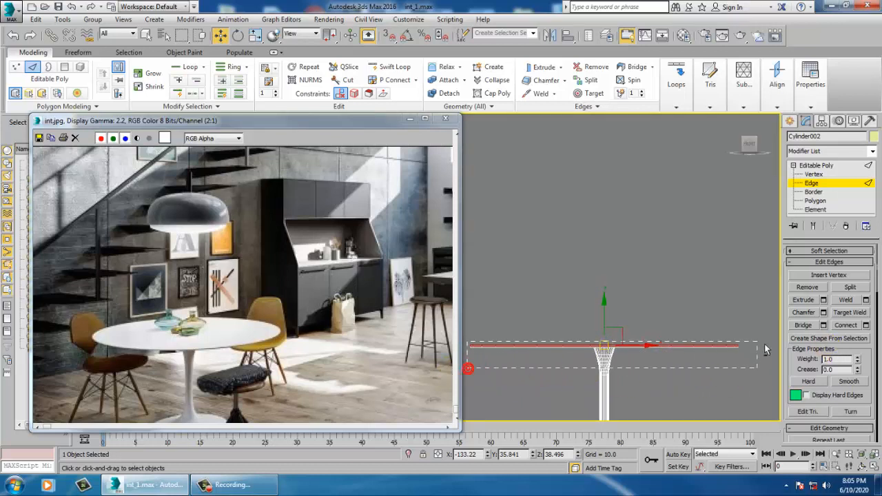
drag(765, 349, 773, 351)
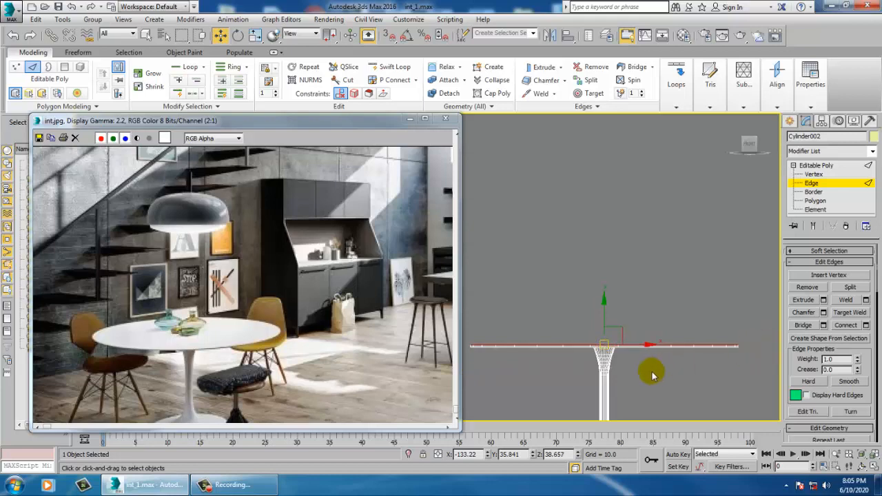
Step: Chamfer the tabletop's upper rim by 0.611 with 3 segments and leave edge editing
key(p)
scroll(599, 351, up, 5)
key(z)
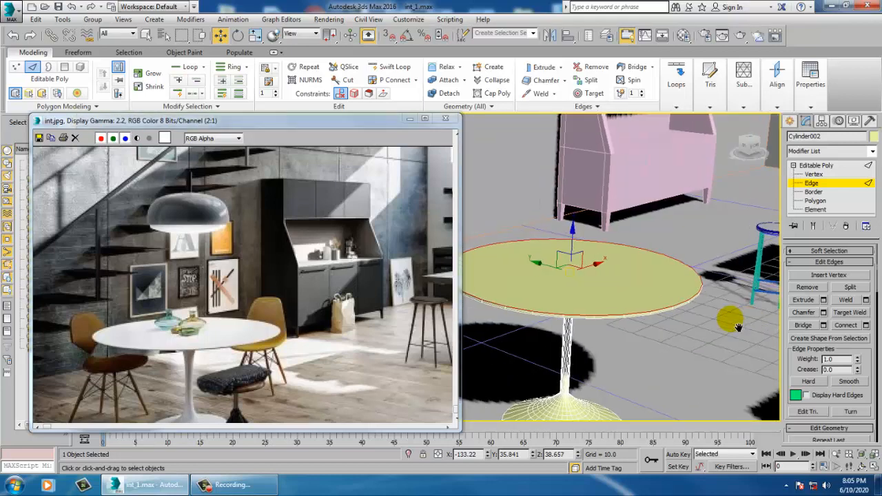
click(824, 313)
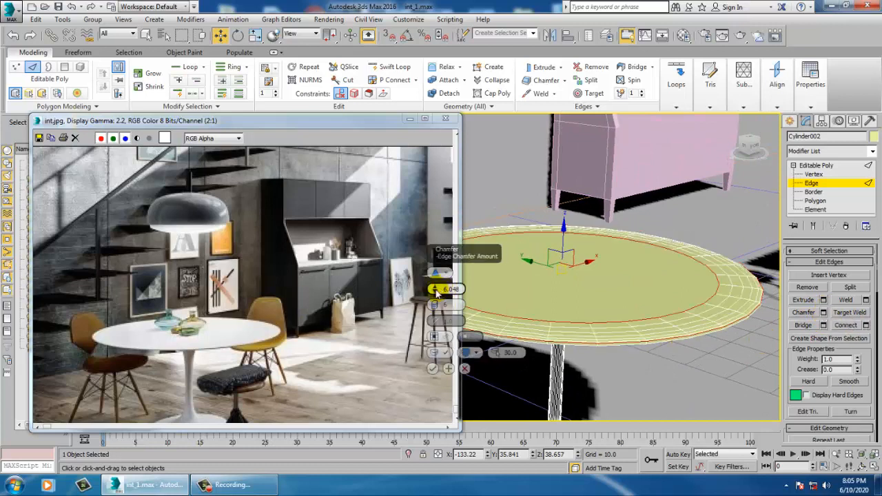
drag(434, 288, 443, 314)
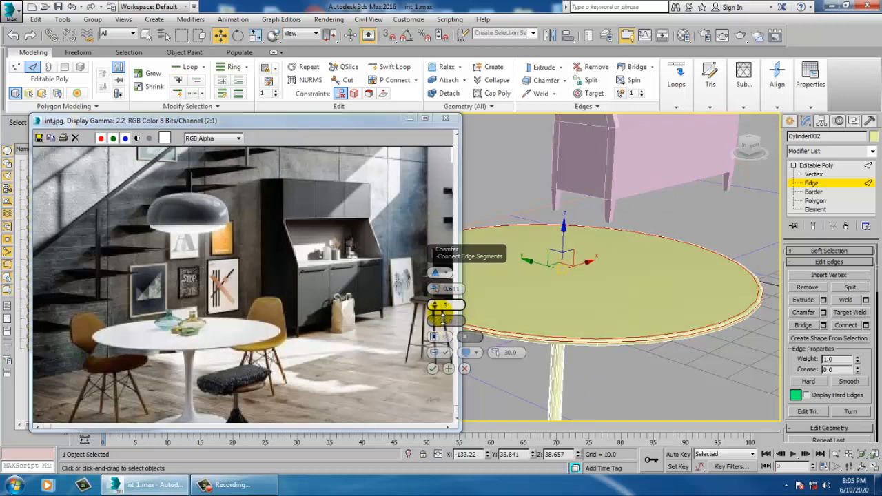
click(433, 368)
scroll(623, 294, down, 5)
alt+middle_drag(639, 294, 623, 276)
click(816, 166)
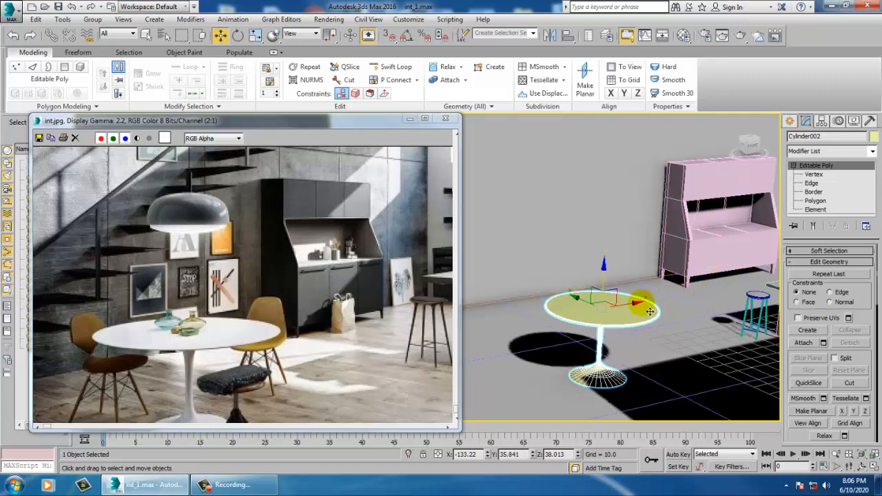
Step: Create a box about 27.9 long and 18 wide with AutoGrid on the wall beside the cabinet, above the dining table
middle_drag(688, 267, 679, 345)
click(791, 122)
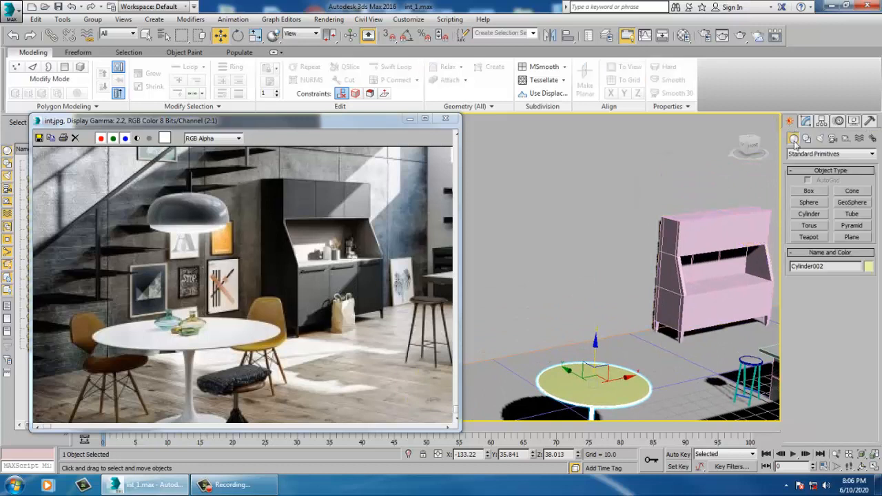
click(809, 192)
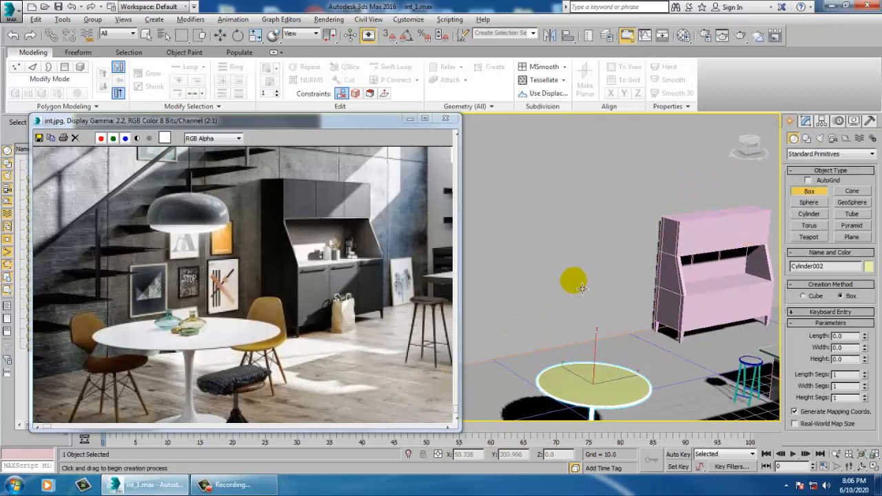
alt+middle_drag(582, 289, 575, 274)
scroll(576, 273, down, 3)
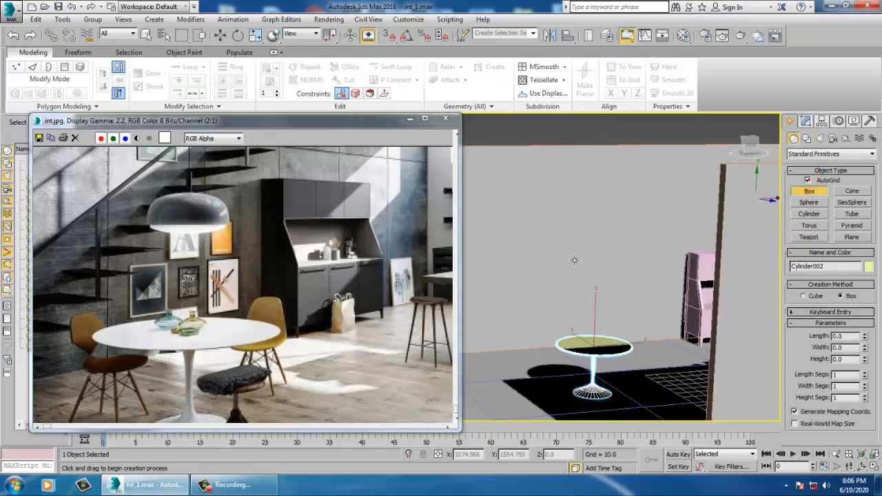
scroll(585, 310, up, 4)
middle_drag(585, 310, 558, 319)
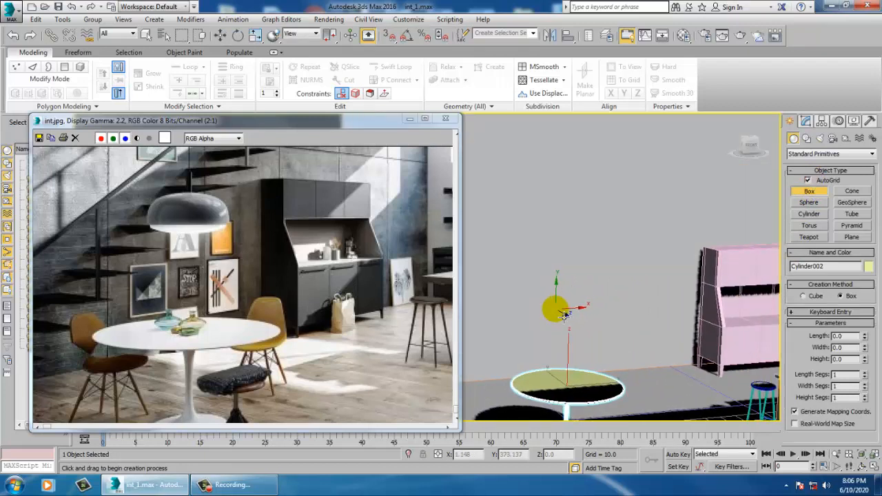
drag(639, 275, 613, 314)
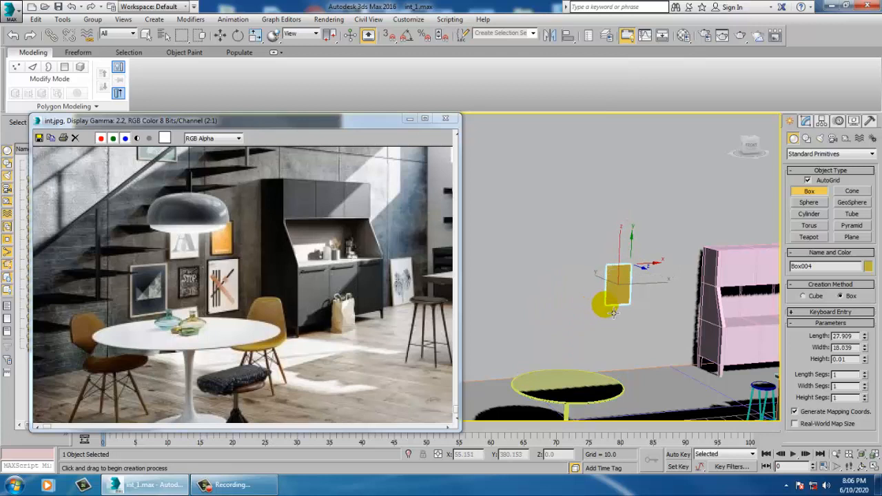
click(615, 316)
key(w)
key(z)
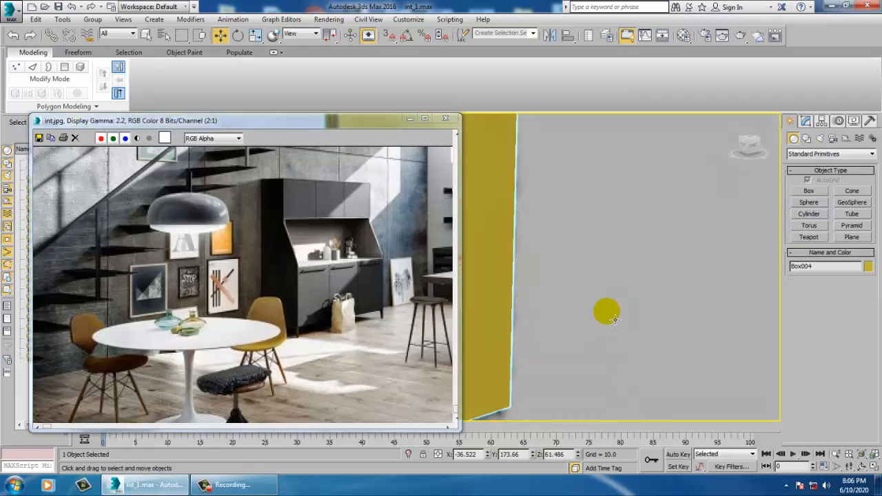
Step: Scale the wall box thinner in depth and convert it to Editable Poly
key(r)
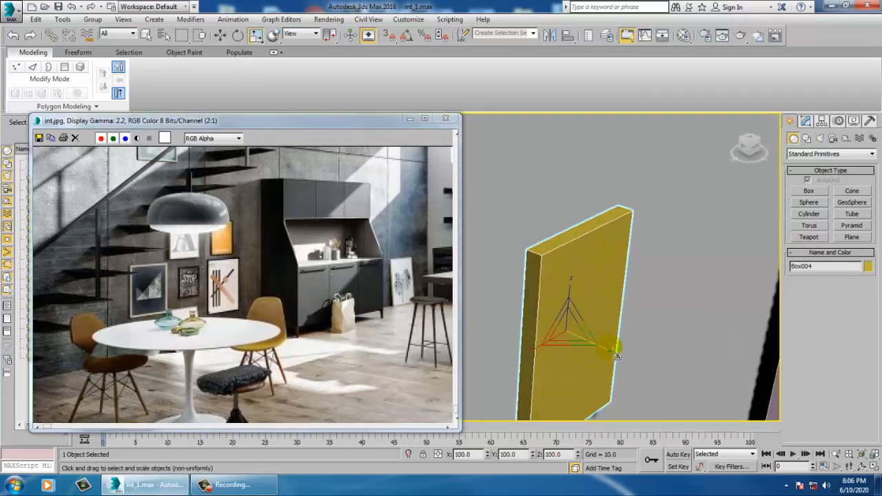
drag(613, 357, 556, 328)
key(w)
right_click(559, 279)
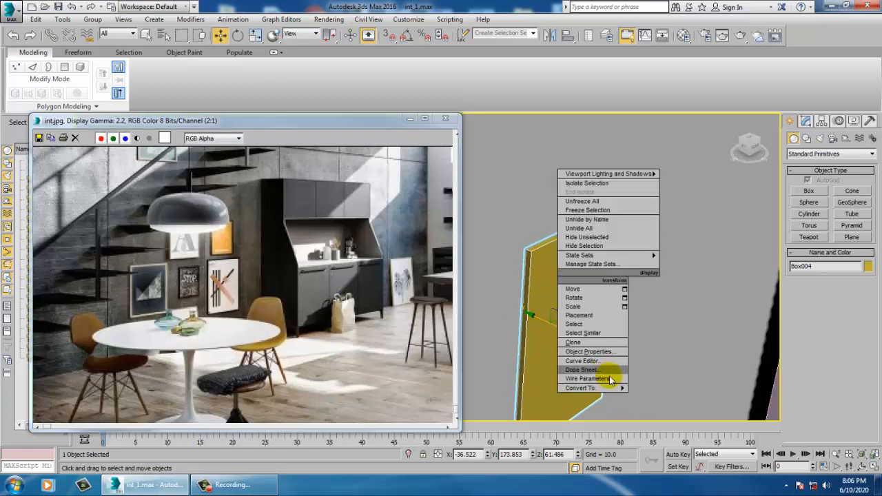
mouse_move(613, 387)
click(672, 398)
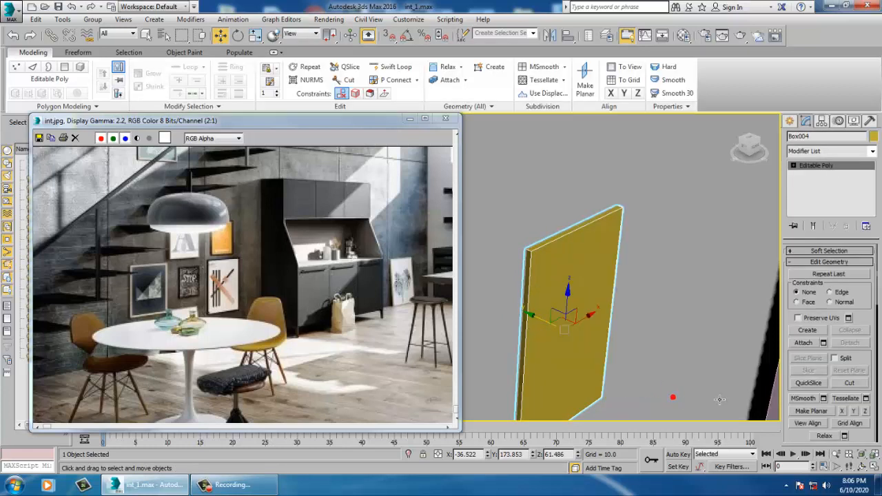
Step: Inset the box's front polygon by 1.0, bevel it with height -1.261 and outline -1.0, and leave polygon editing
key(4)
click(580, 335)
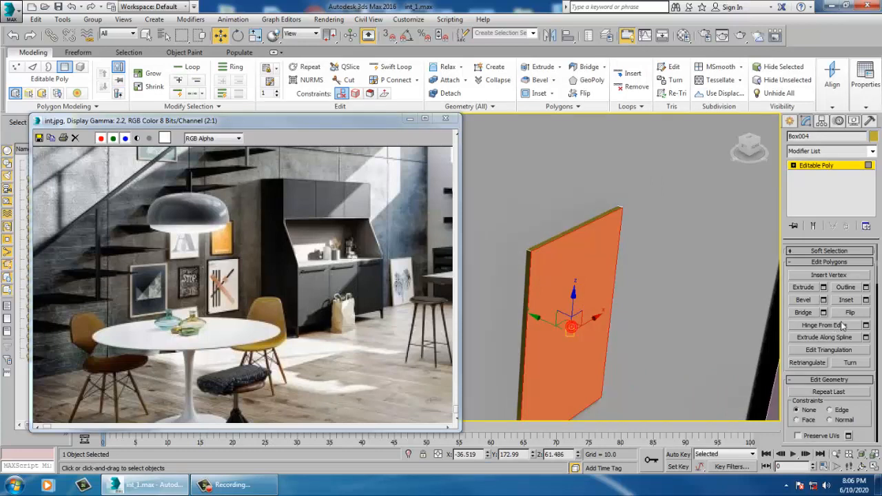
click(865, 300)
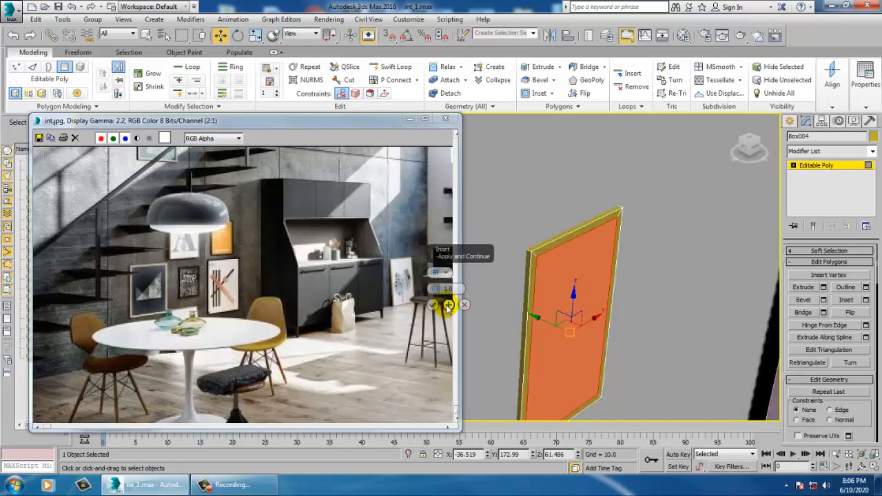
click(823, 300)
drag(431, 292, 459, 342)
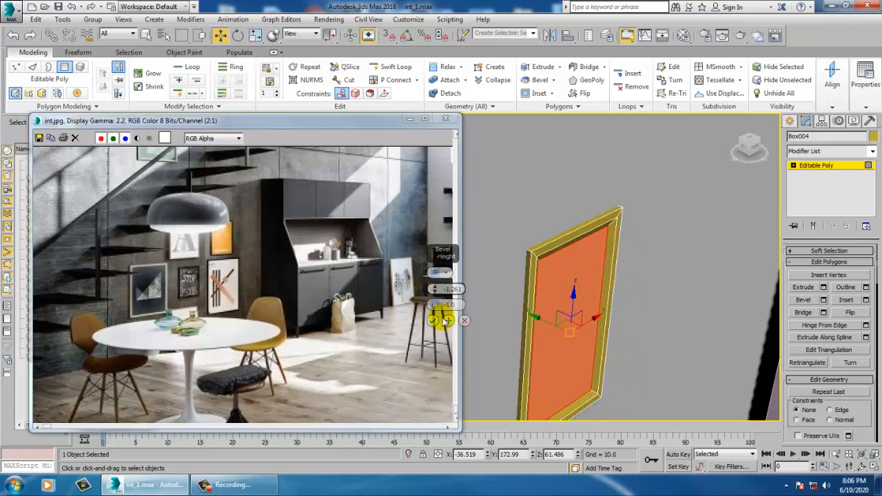
click(432, 319)
mouse_move(573, 307)
alt+middle_down()
mouse_move(499, 281)
mouse_move(566, 295)
alt+middle_up()
alt+middle_drag(548, 326, 546, 332)
click(866, 288)
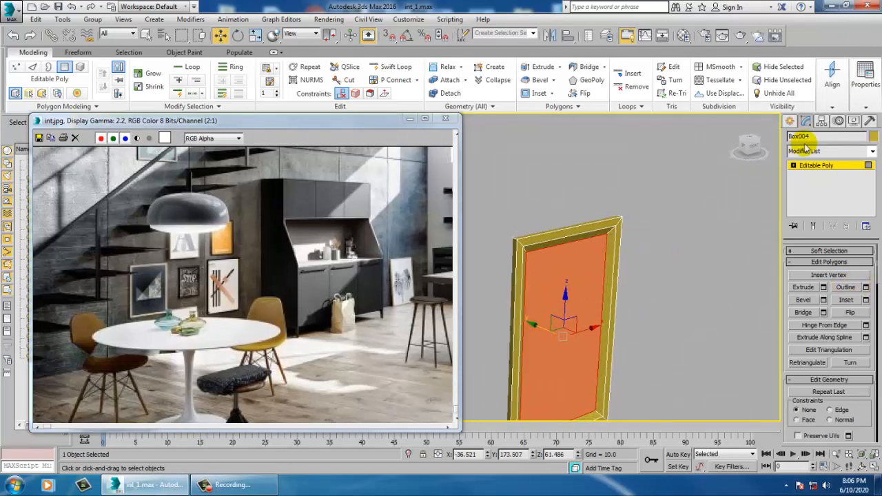
click(826, 169)
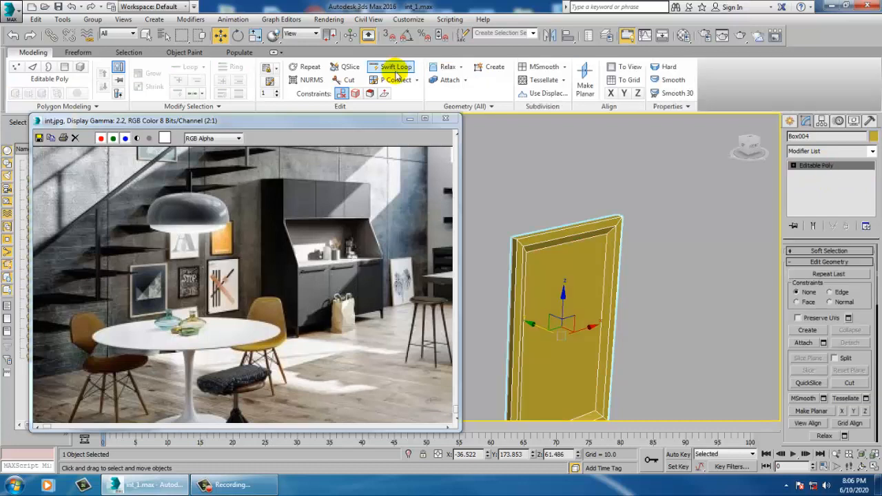
Step: Add a Swift Loop edge loop on the recessed slope inside the picture frame
click(392, 66)
scroll(605, 242, up, 6)
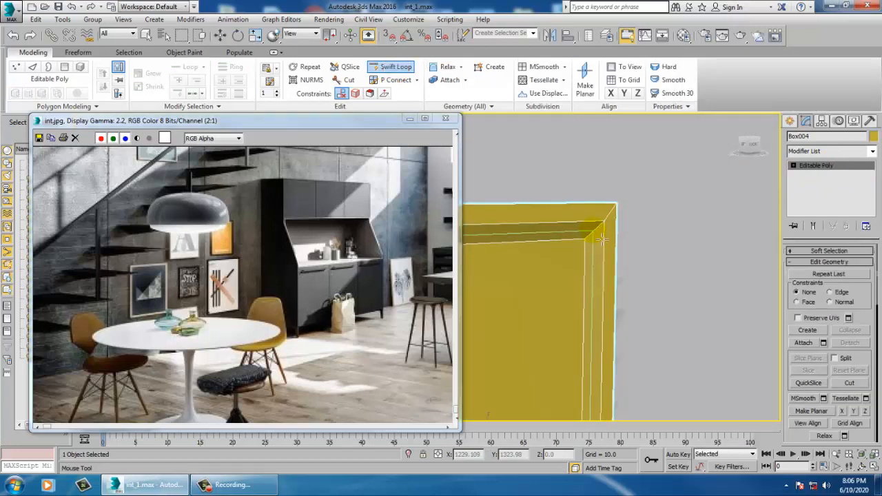
click(603, 238)
key(w)
alt+middle_drag(602, 238, 724, 238)
scroll(620, 260, down, 5)
middle_drag(502, 202, 685, 234)
key(z)
middle_drag(565, 265, 729, 341)
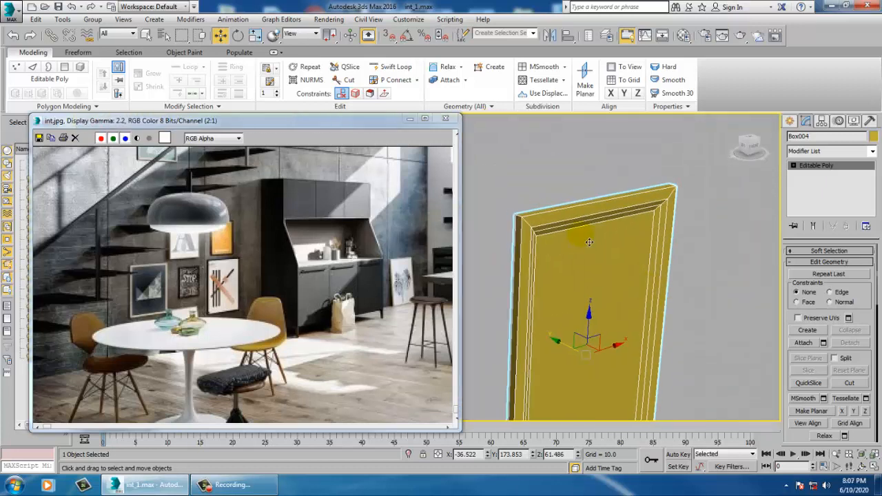
Step: Add two more Swift Loop edge loops around the flat front border of the picture frame
scroll(591, 243, up, 2)
click(389, 67)
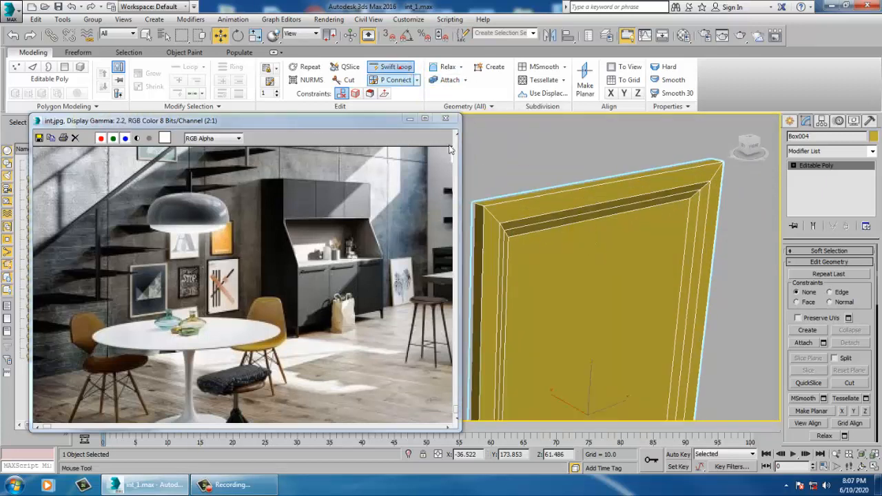
click(491, 208)
key(w)
alt+middle_drag(492, 214, 525, 235)
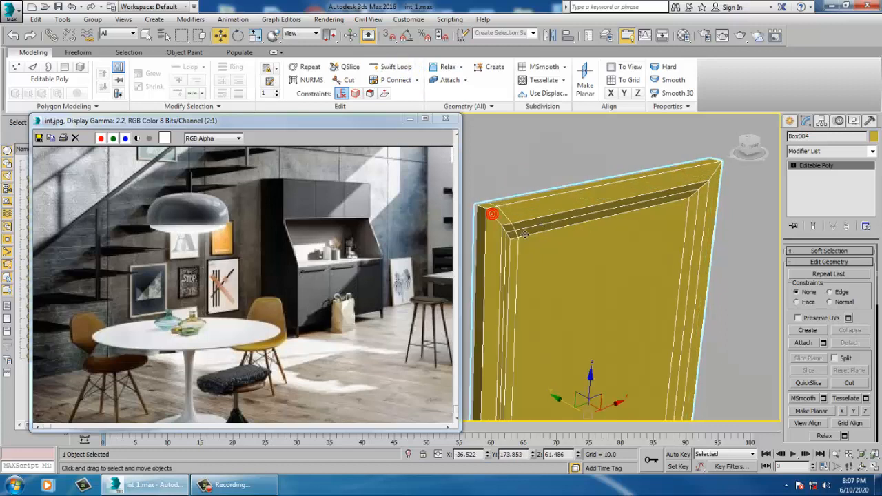
click(390, 68)
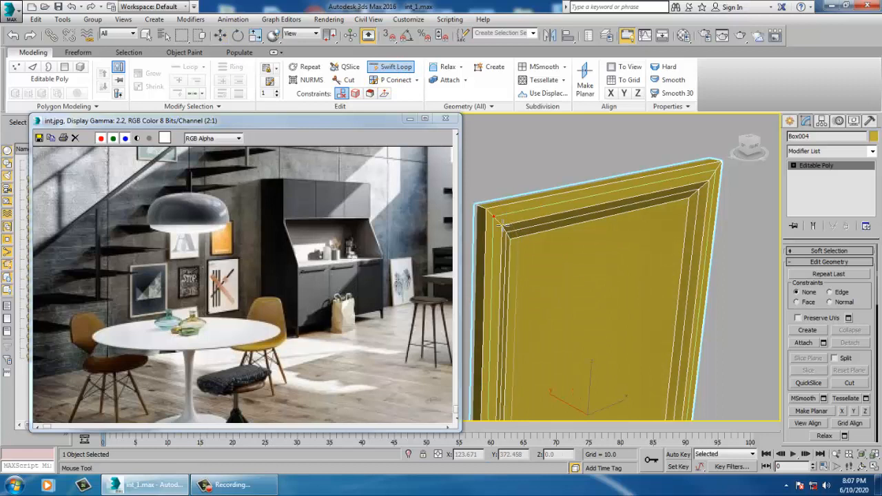
click(503, 225)
key(w)
alt+middle_drag(503, 225, 566, 234)
Step: Chamfer the edge loops on the frame's front border by 0.612 and leave edge editing
key(2)
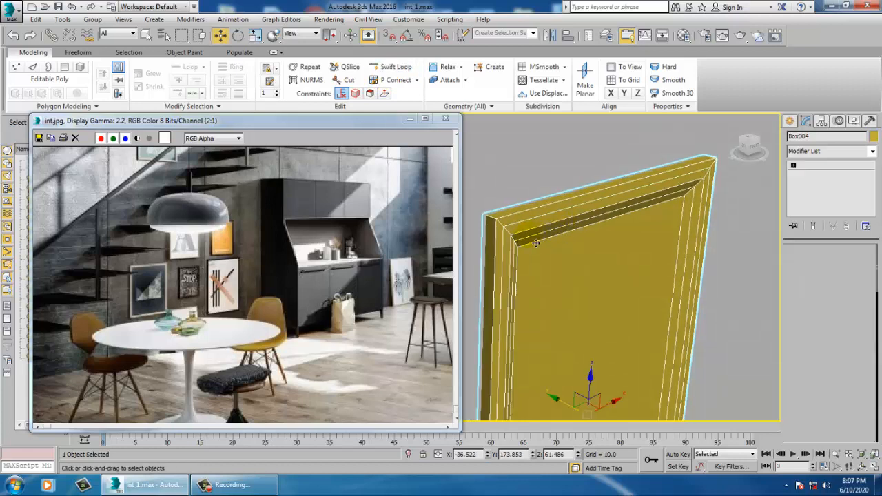
drag(576, 414, 579, 412)
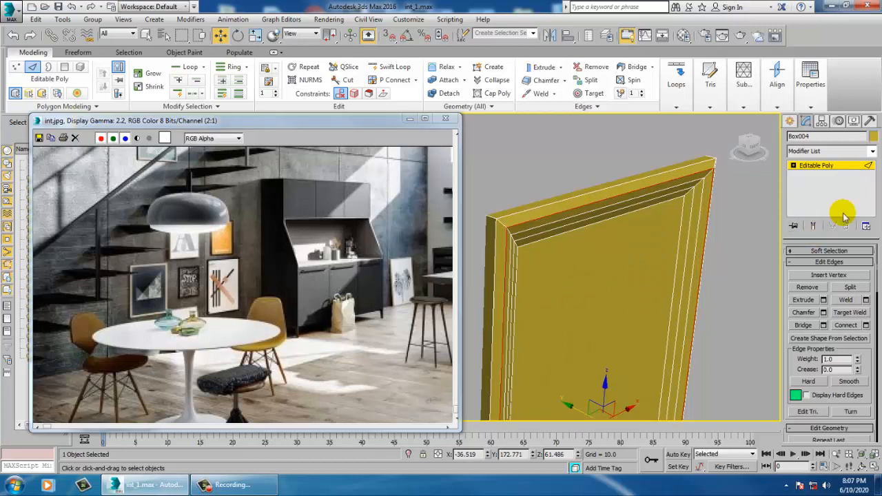
click(823, 313)
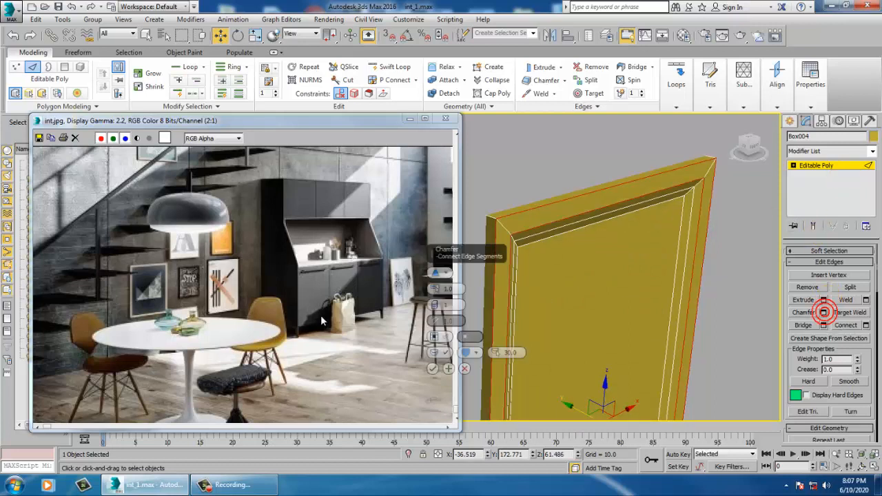
drag(435, 307, 441, 295)
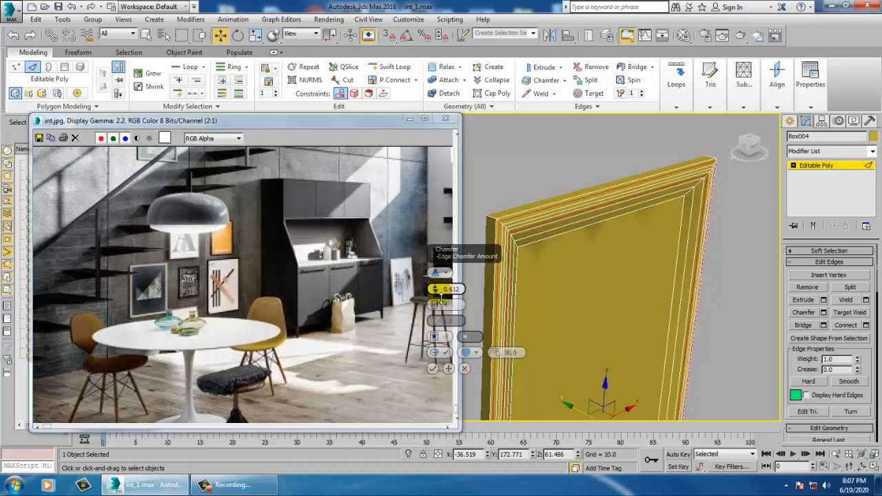
click(432, 368)
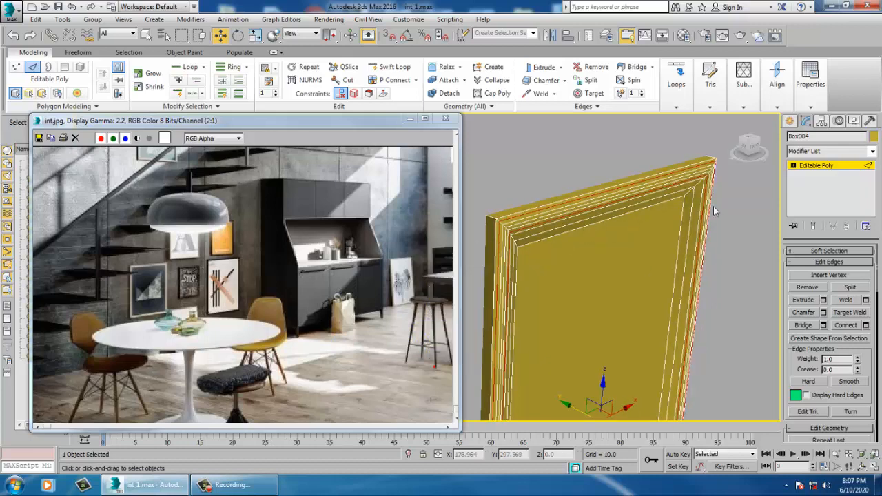
click(825, 168)
Step: Copy the picture frame straight down to Z 25.688 and widen the copy to 136% along X
scroll(689, 287, down, 8)
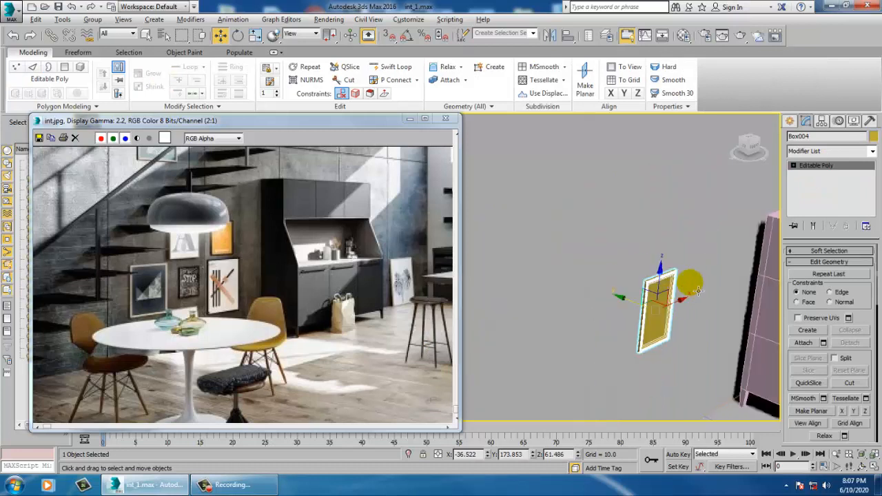
alt+middle_drag(689, 287, 591, 178)
mouse_move(601, 209)
shift+mouse_down()
mouse_move(606, 301)
mouse_move(598, 290)
shift+mouse_up()
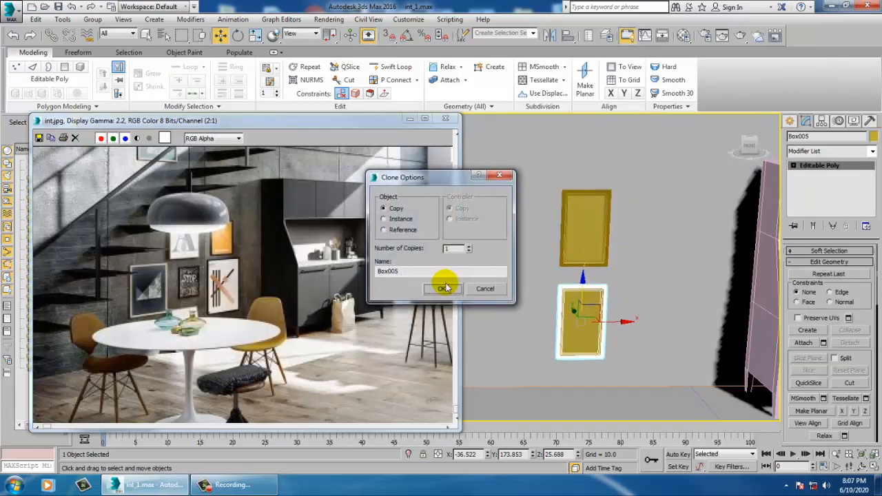
click(447, 289)
key(r)
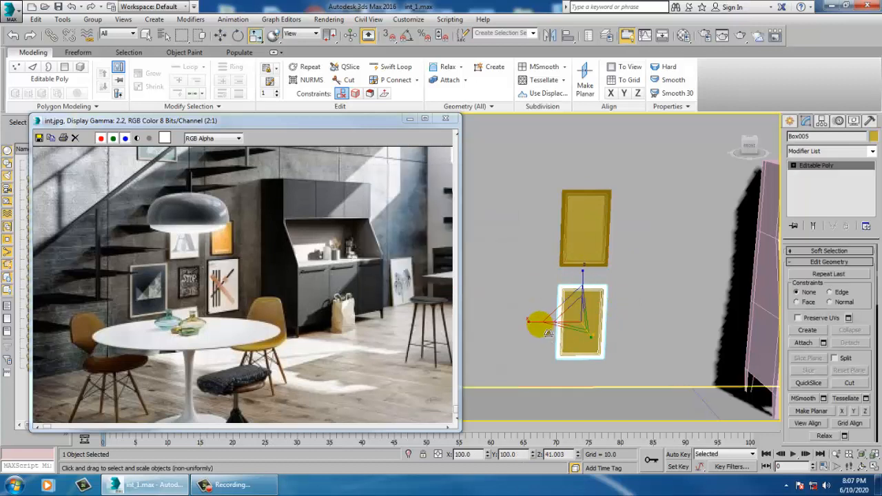
drag(536, 330, 528, 327)
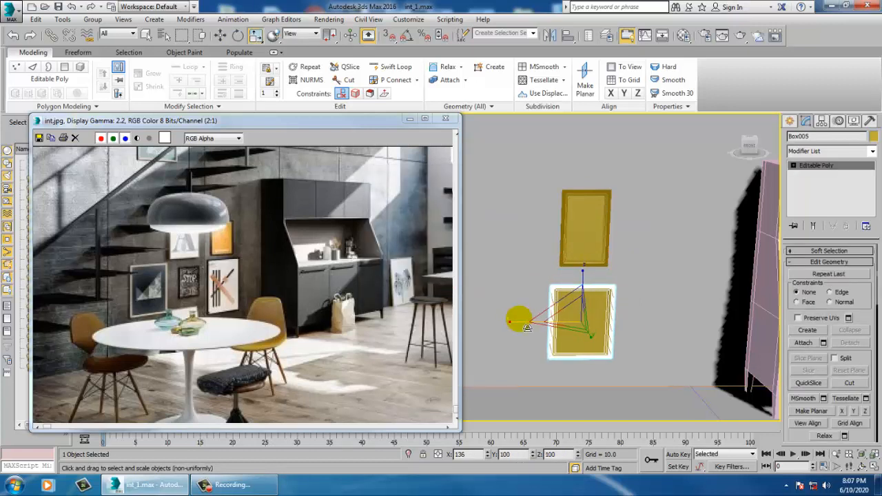
alt+middle_drag(716, 268, 693, 283)
Step: Copy the lower frame sideways to its left along the wall and scale this copy smaller and narrower
key(w)
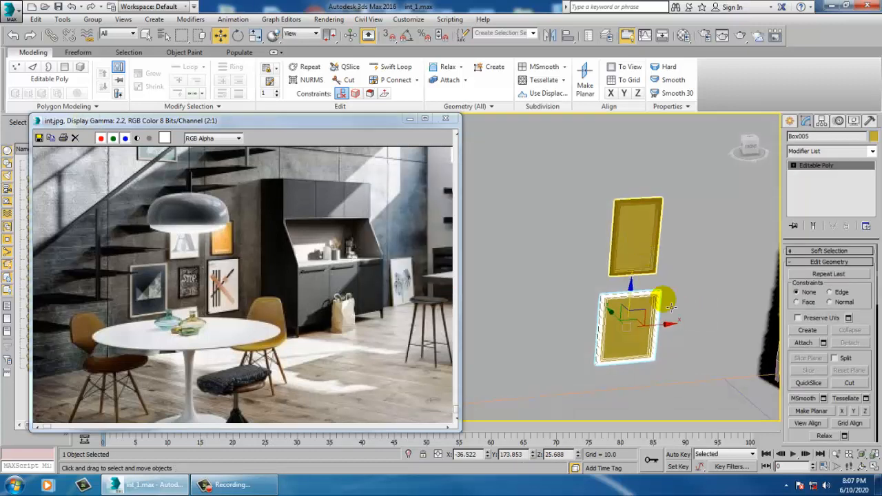
mouse_move(668, 321)
shift+mouse_down()
mouse_move(550, 343)
mouse_move(562, 353)
shift+mouse_up()
click(429, 291)
key(r)
key(r)
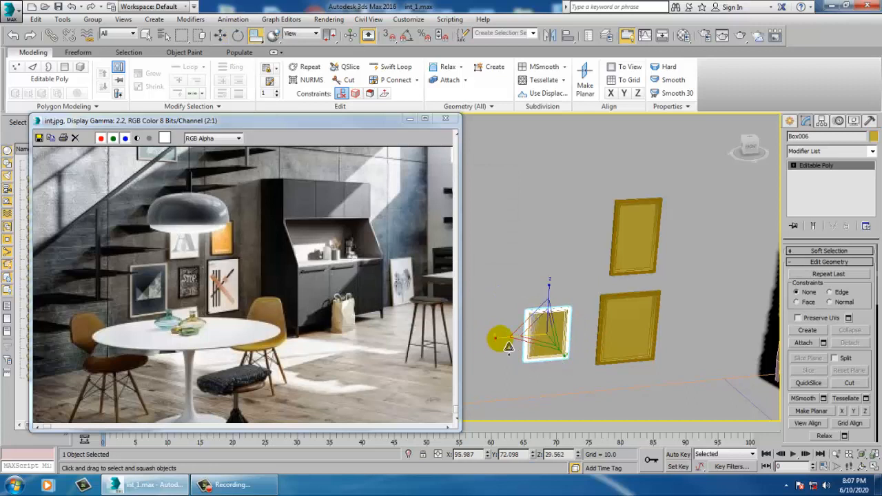
click(501, 338)
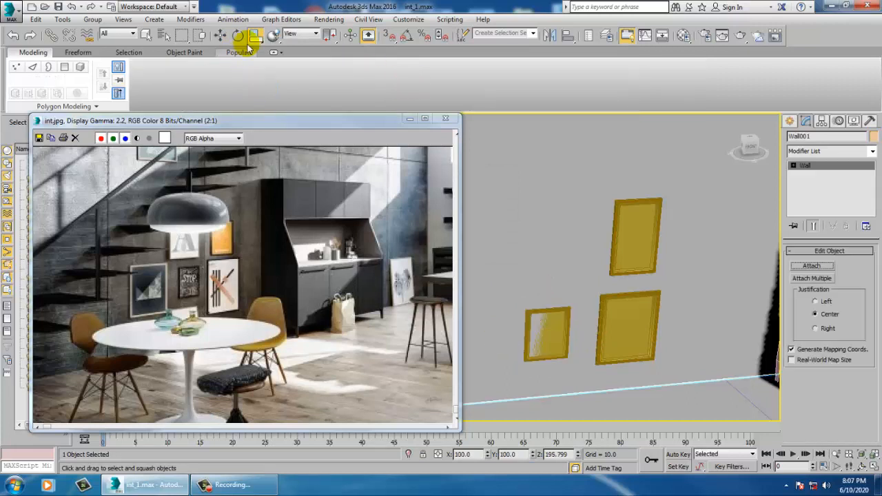
drag(257, 36, 256, 69)
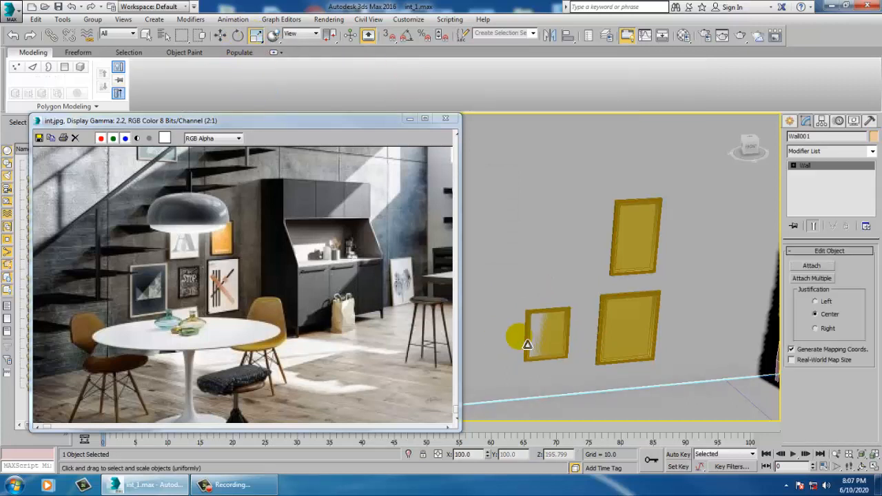
click(529, 338)
drag(531, 337, 510, 346)
Step: Move the small frame along the wall to X -65.172, closer to the wide lower frame
mouse_move(509, 346)
alt+middle_down()
mouse_move(502, 339)
mouse_move(542, 331)
mouse_move(601, 336)
mouse_move(569, 321)
mouse_move(651, 313)
mouse_move(545, 306)
alt+middle_up()
key(w)
drag(546, 305, 546, 304)
key(f)
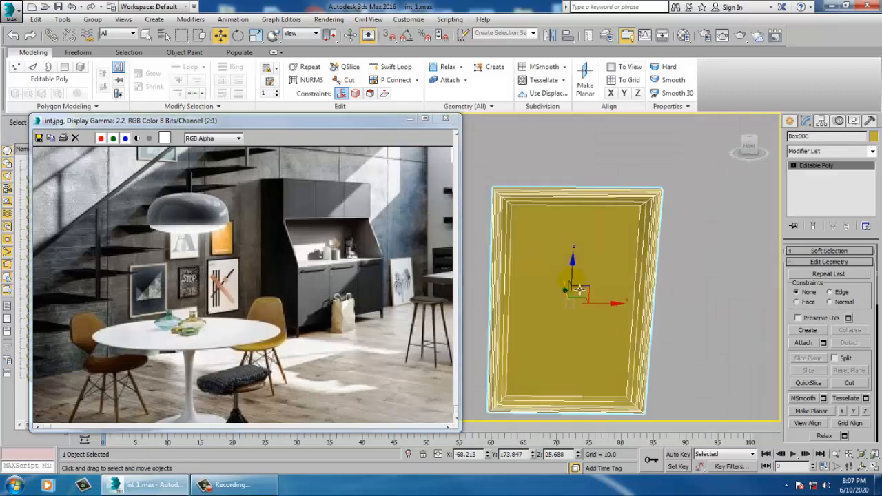
scroll(589, 286, down, 4)
drag(588, 284, 598, 284)
Step: Copy the upper picture frame sideways along the wall to X -64.101, above the small frame
middle_drag(745, 228, 745, 247)
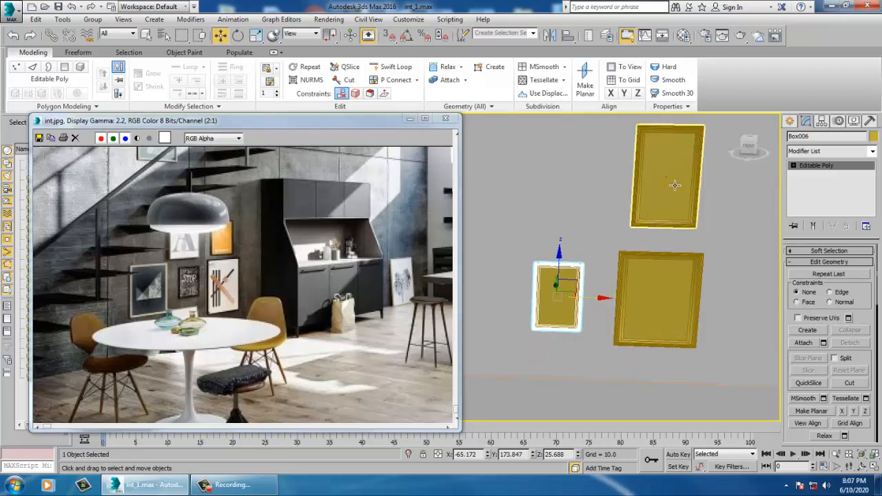
click(696, 200)
shift+drag(715, 184, 608, 184)
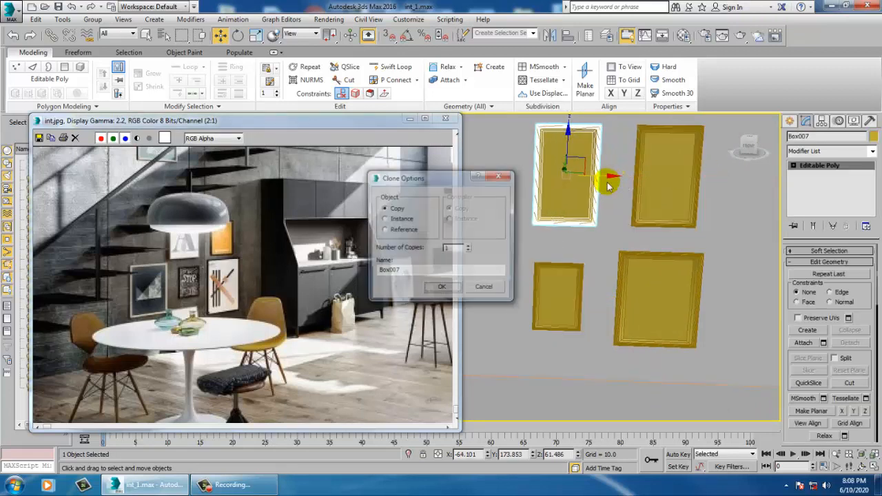
click(444, 287)
Step: Copy the wide lower frame along the wall to X -91.318, on the far side of the small frame
click(655, 336)
middle_drag(655, 336, 693, 336)
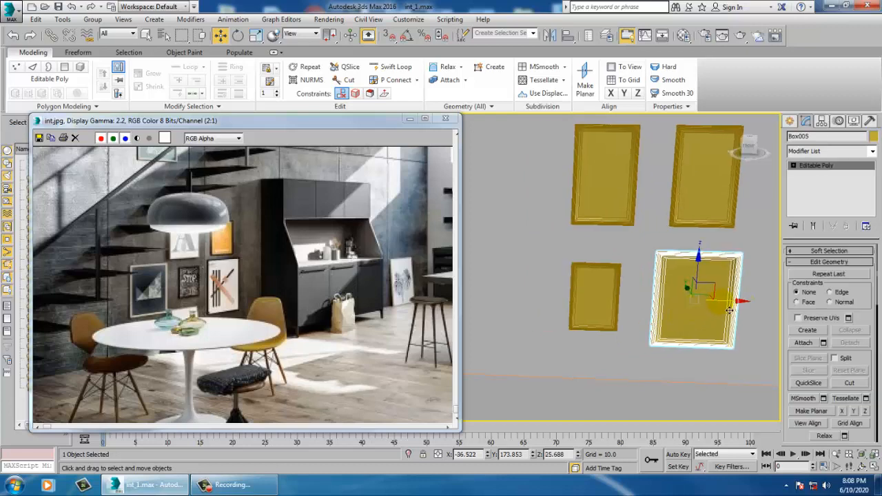
mouse_move(730, 310)
shift+mouse_down()
mouse_move(533, 306)
mouse_move(542, 306)
shift+mouse_up()
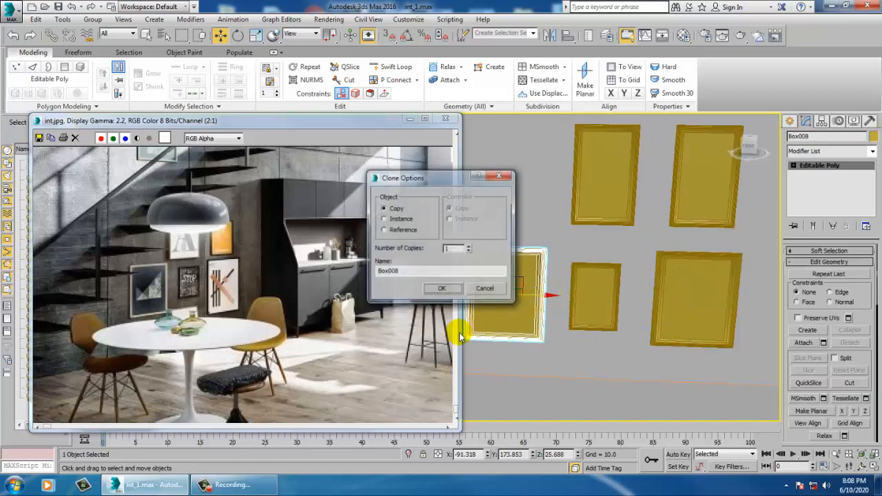
click(452, 284)
middle_drag(526, 334, 607, 337)
scroll(618, 333, down, 8)
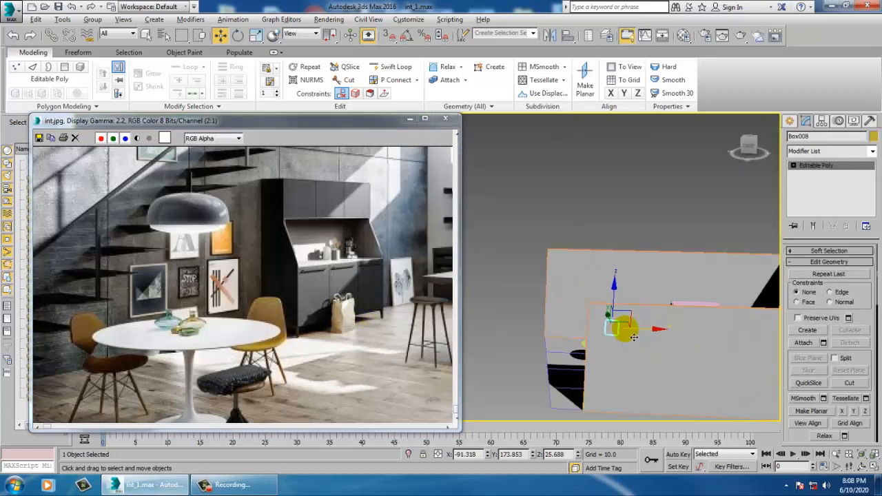
alt+middle_drag(729, 344, 631, 317)
scroll(631, 317, up, 5)
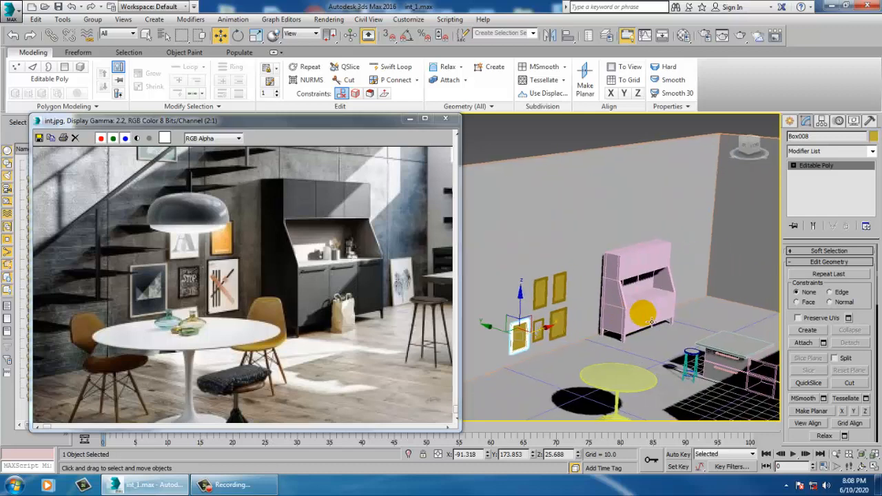
Step: Select all objects in the scene and assign them the 01 - Default material
key(ctrl+a)
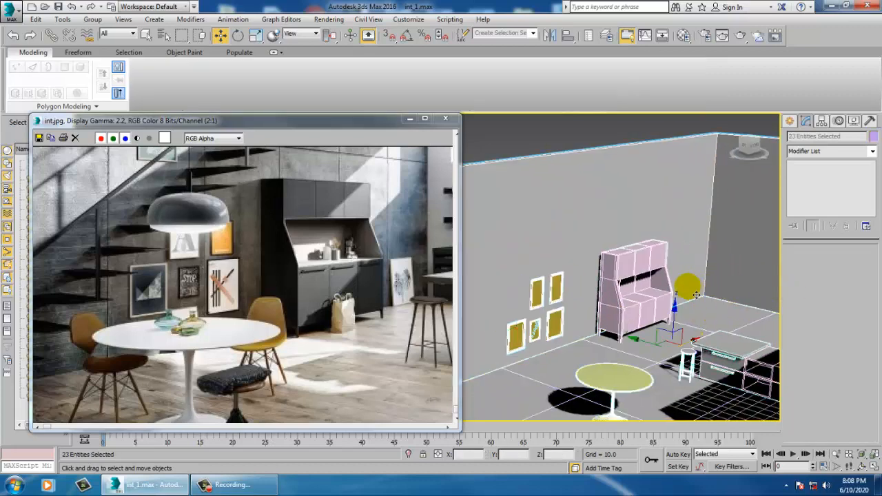
key(m)
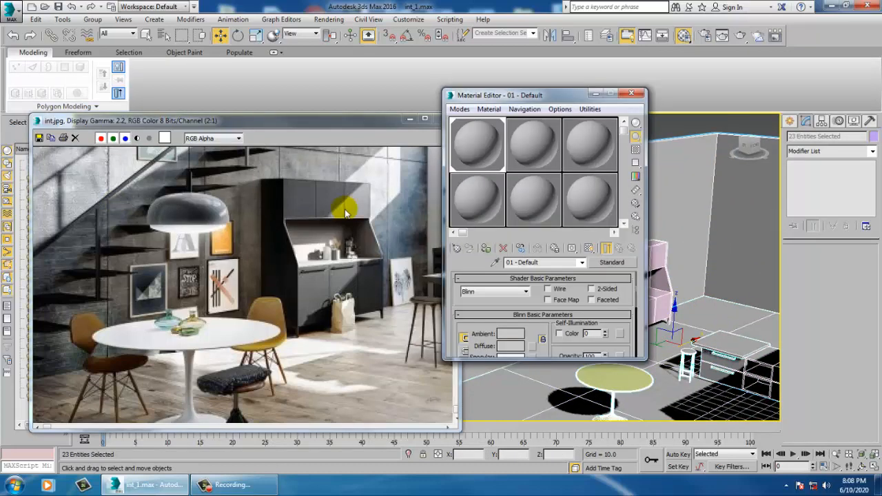
click(487, 249)
click(638, 95)
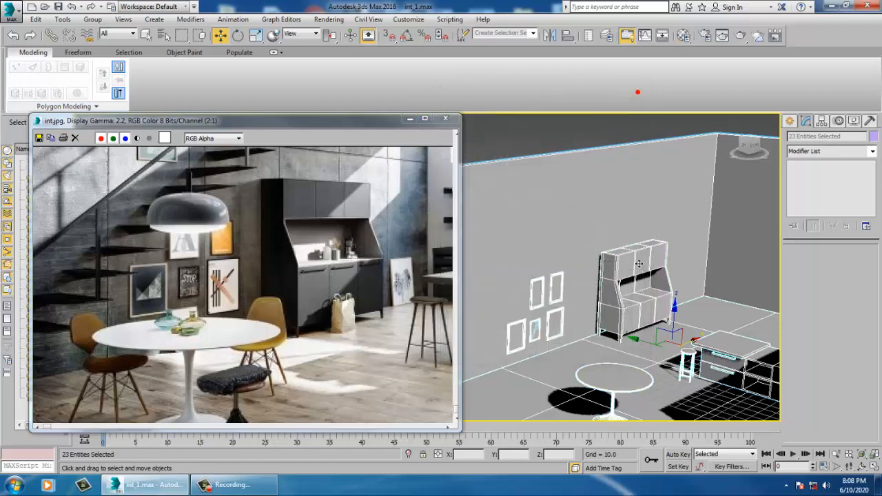
Step: Examine the kitchen wall and its shelves in the reference image and the matching wall in the room model
middle_drag(623, 274, 576, 276)
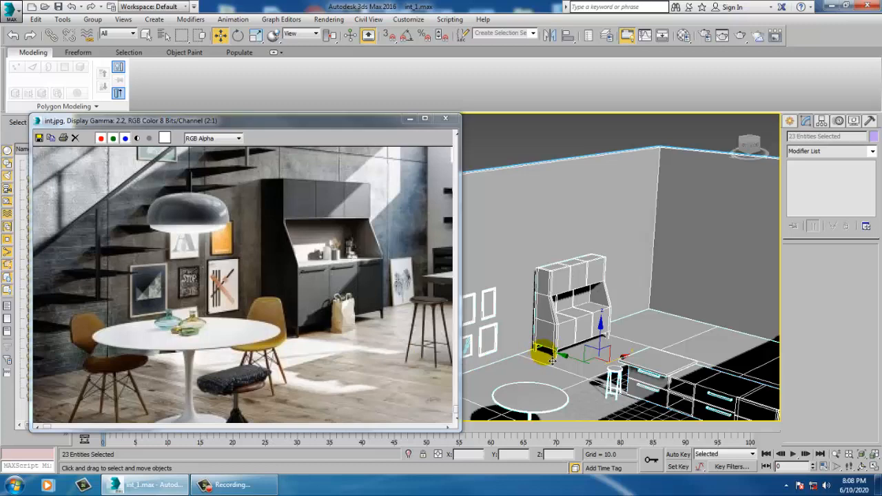
middle_drag(649, 334, 550, 270)
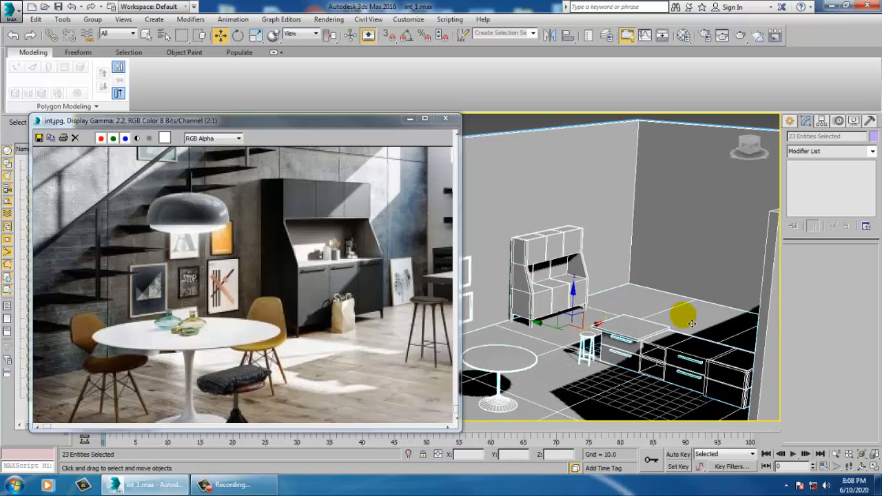
middle_drag(691, 324, 646, 337)
middle_drag(309, 257, 261, 294)
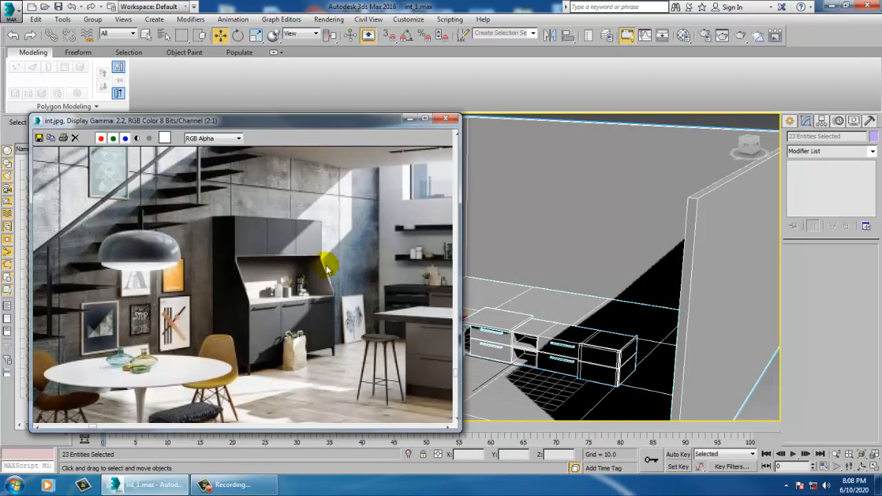
scroll(235, 261, down, 2)
scroll(287, 303, up, 2)
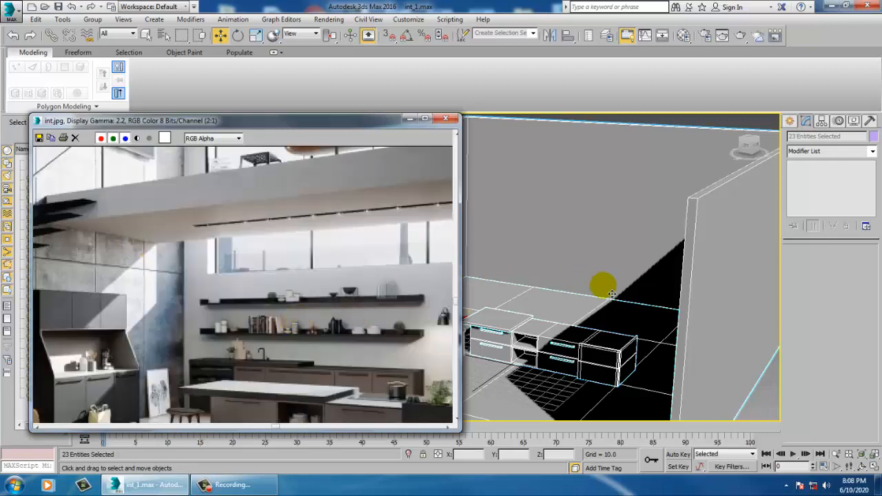
scroll(654, 289, down, 5)
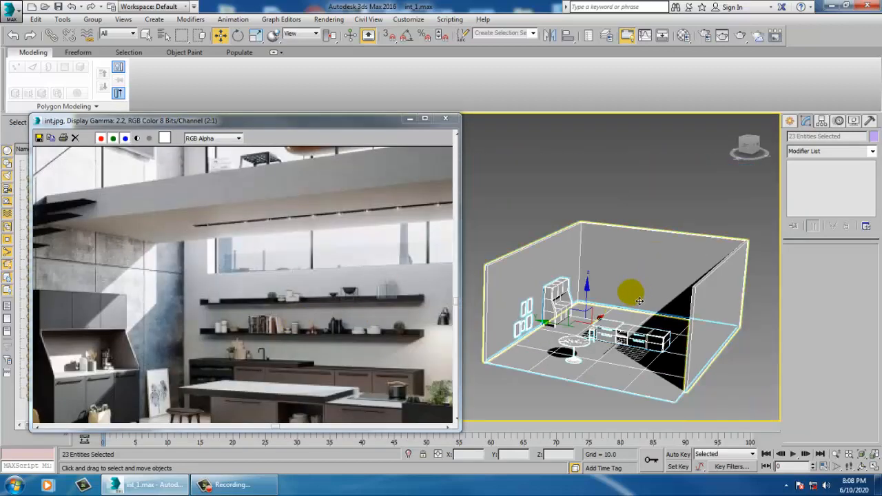
mouse_move(629, 292)
alt+middle_down()
mouse_move(620, 266)
mouse_move(624, 282)
alt+middle_up()
scroll(669, 333, up, 8)
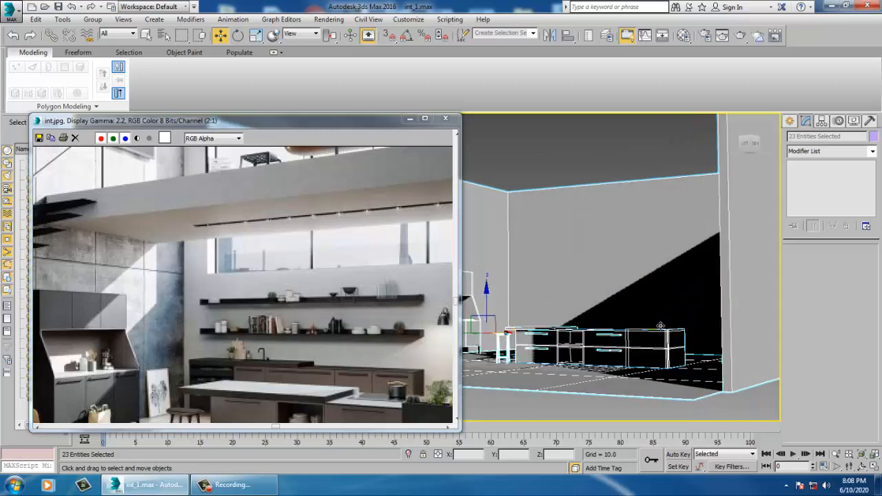
Step: Start a box primitive and frame the whole scene in the Front view
click(789, 121)
click(809, 191)
key(alt+w)
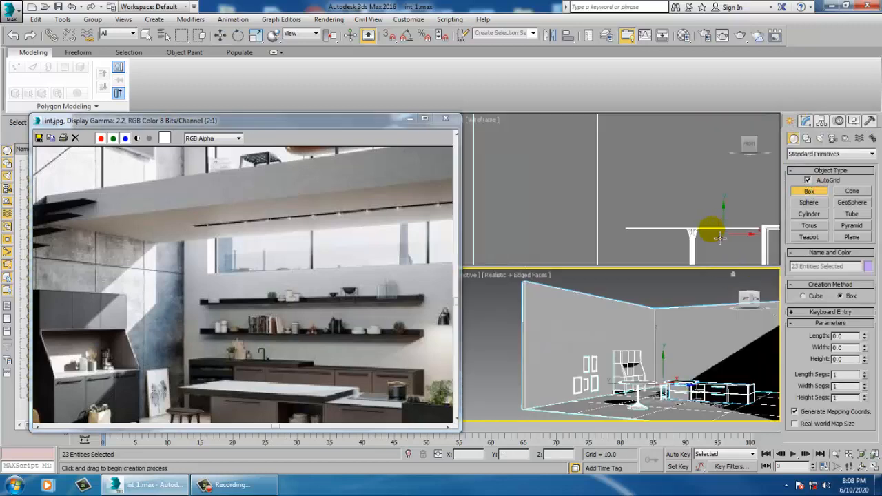
middle_click(712, 231)
key(z)
scroll(624, 220, down, 2)
middle_drag(624, 219, 652, 219)
key(alt+w)
key(alt+w)
click(545, 350)
key(alt+w)
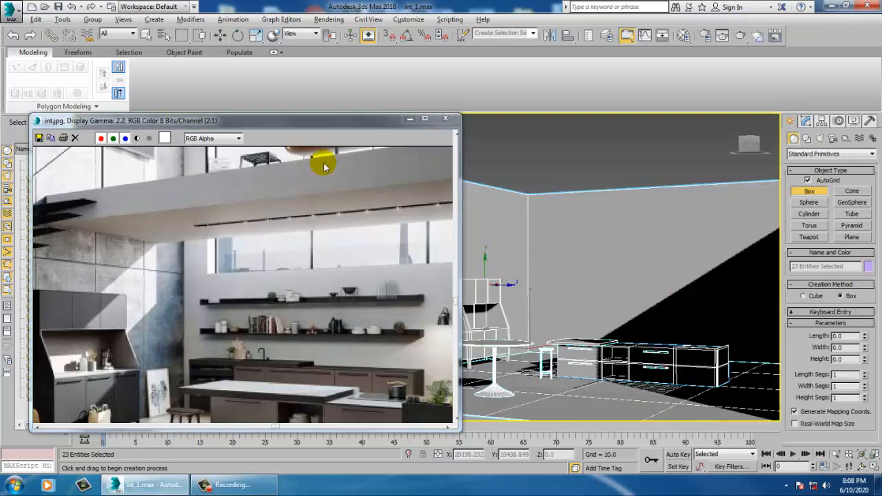
Step: Move the reference image aside and draw a shelf box about 256.6 wide and 4.6 long, with height -11.973, in the Left view
drag(349, 132, 267, 149)
key(alt+w)
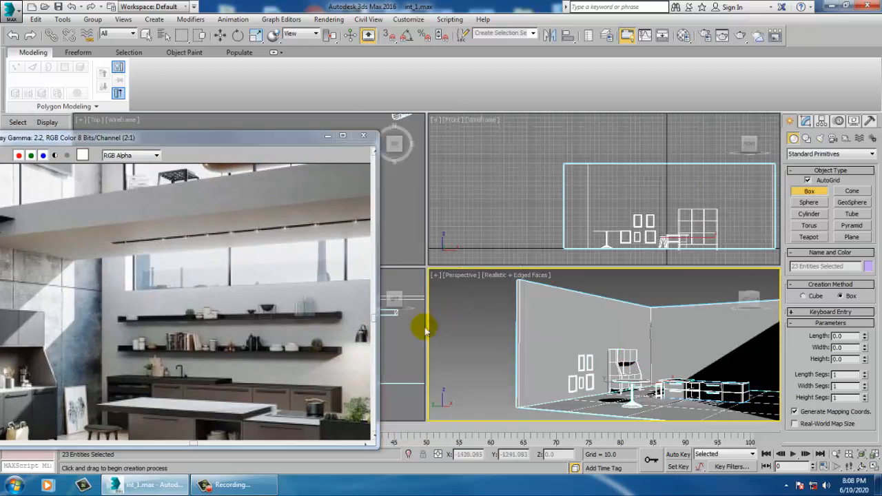
click(413, 324)
key(alt+w)
middle_drag(594, 321, 677, 316)
scroll(677, 316, down, 3)
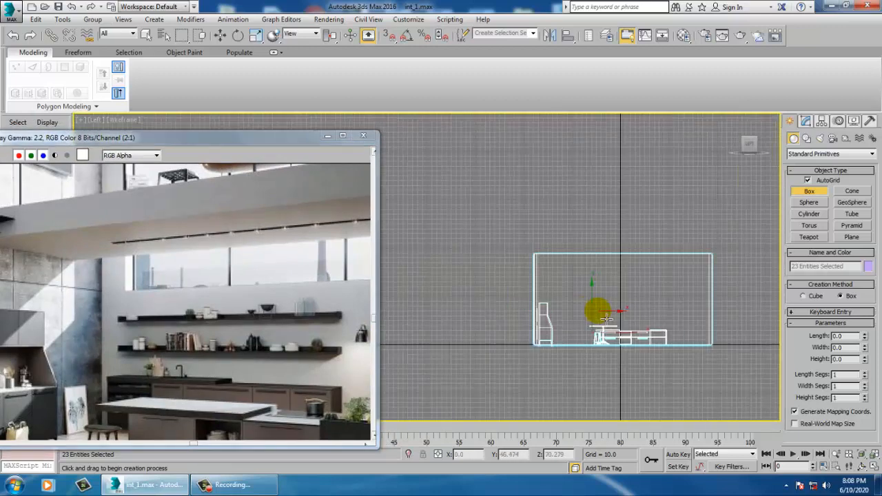
scroll(598, 316, up, 2)
middle_drag(569, 313, 548, 313)
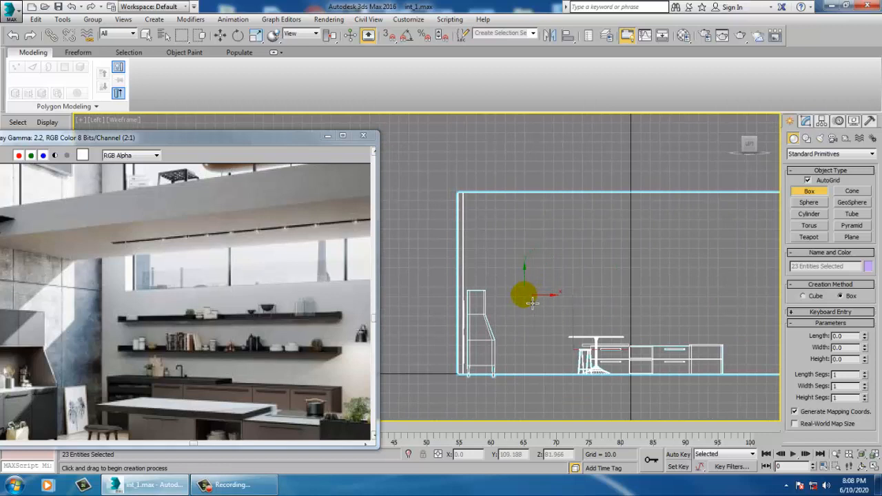
drag(514, 298, 622, 293)
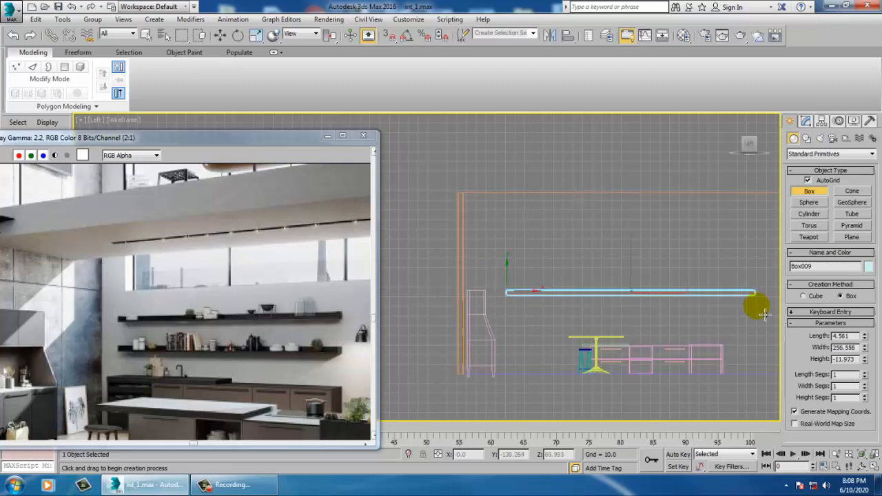
Step: Scale the shelf box along its depth to make it deeper
key(w)
key(alt+w)
right_click(709, 371)
key(alt+w)
alt+middle_drag(666, 370, 388, 325)
key(r)
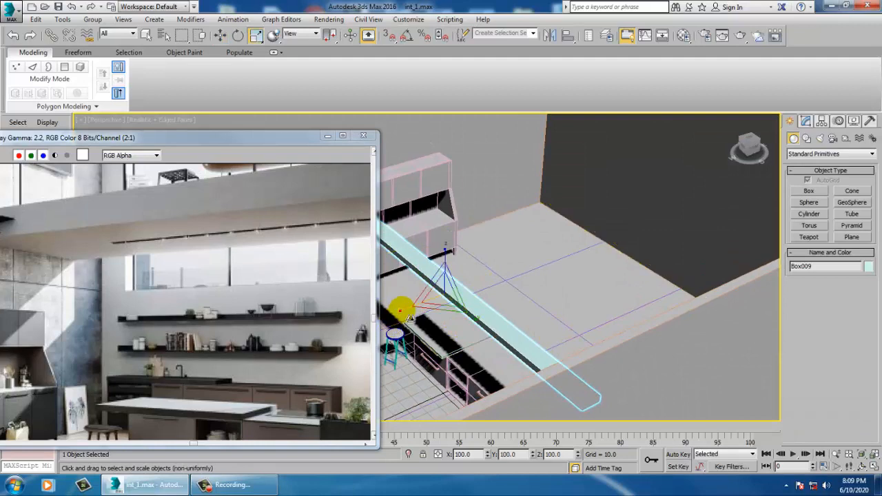
drag(410, 318, 580, 277)
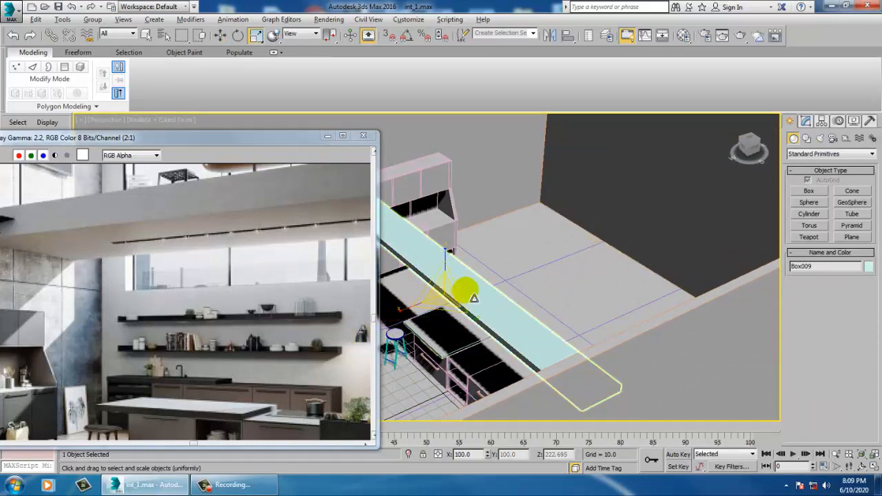
Step: Scale the shelf slightly deeper again and move it along X to 201.664, against the kitchen wall
alt+middle_drag(455, 314, 464, 253)
drag(456, 244, 460, 271)
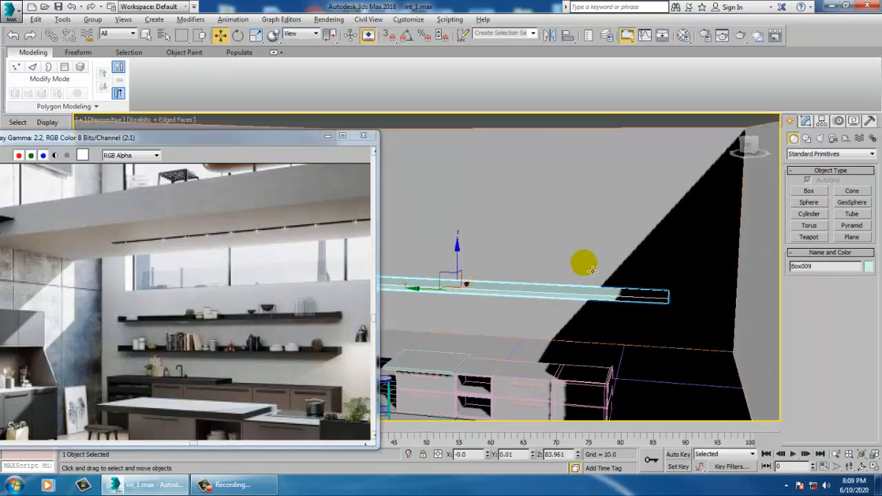
alt+middle_drag(582, 262, 454, 252)
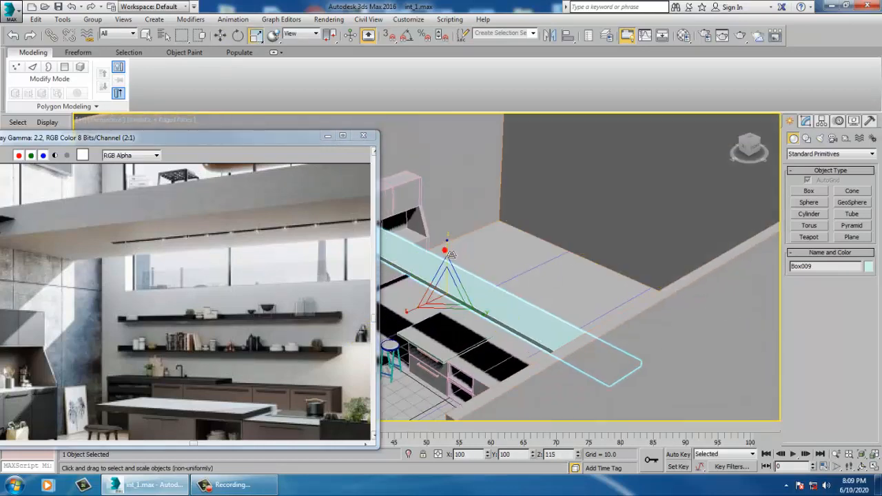
drag(404, 315, 407, 321)
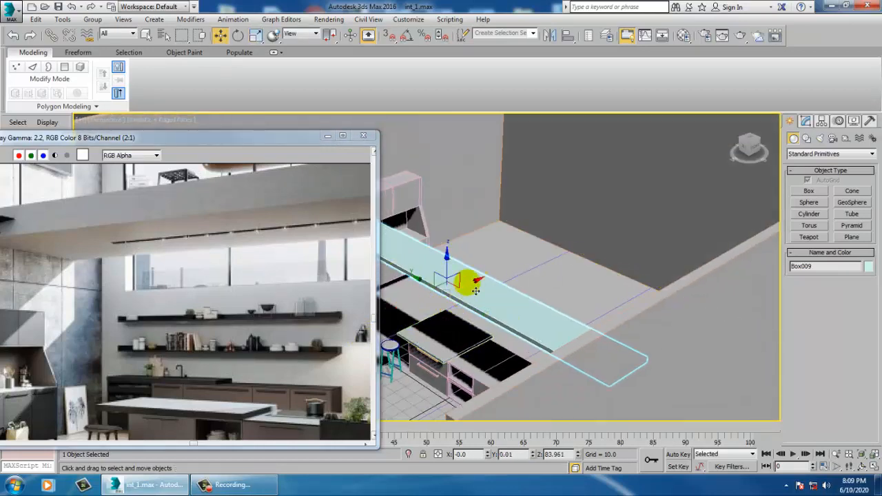
drag(625, 245, 659, 250)
key(z)
alt+middle_drag(611, 252, 610, 216)
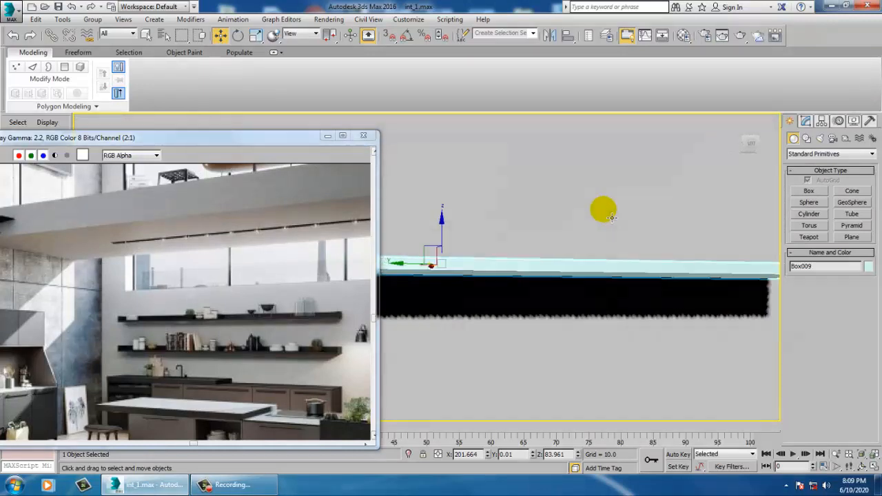
scroll(591, 249, down, 2)
Step: Copy the shelf straight down to Z 57.786 as a second wall shelf
key(alt+w)
right_click(386, 329)
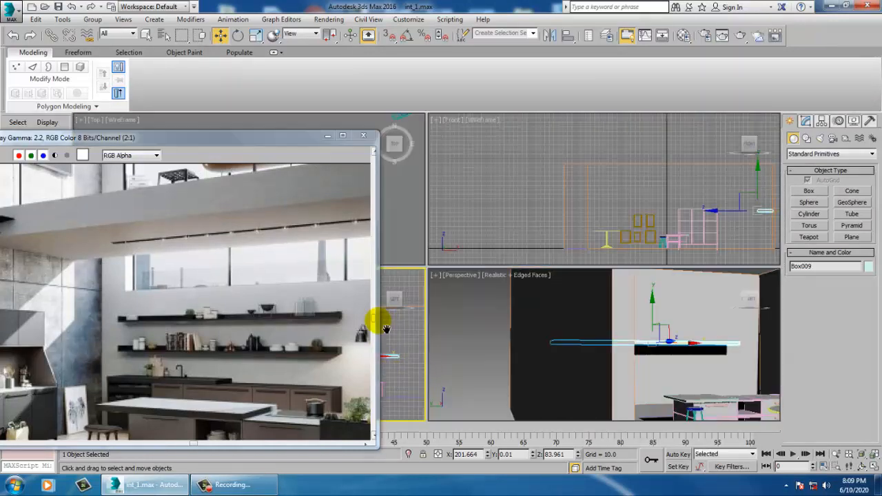
key(alt+w)
middle_drag(543, 317, 517, 324)
scroll(630, 301, down, 4)
scroll(630, 301, up, 2)
scroll(525, 337, up, 2)
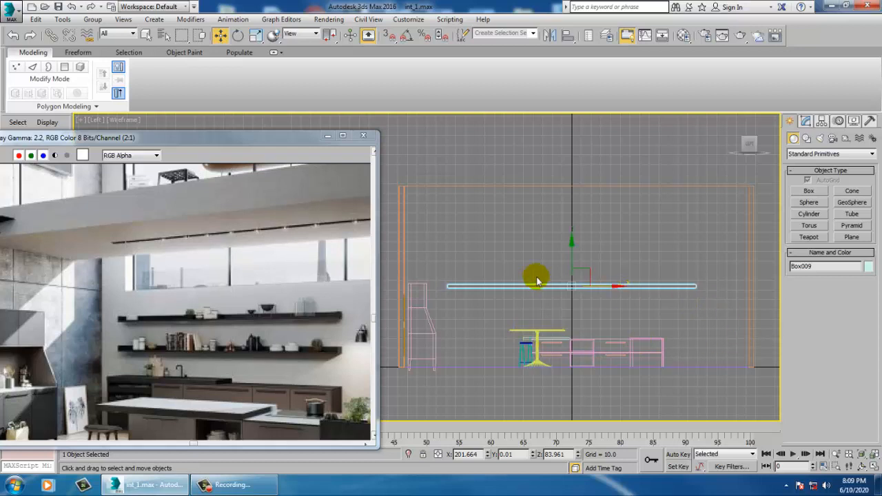
shift+drag(577, 266, 592, 290)
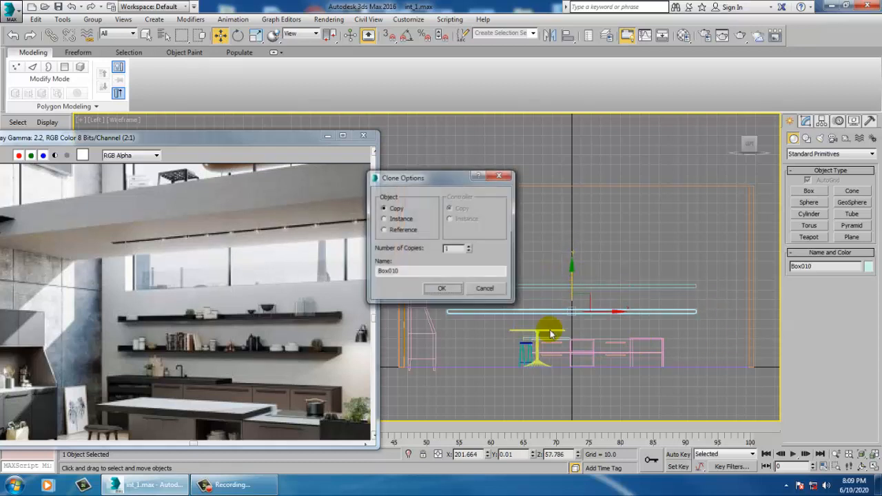
click(441, 287)
Step: Inspect both wall shelves and the kitchen cabinets from several angles and compare them with the reference image
key(alt+w)
right_click(598, 368)
alt+middle_drag(598, 368, 681, 353)
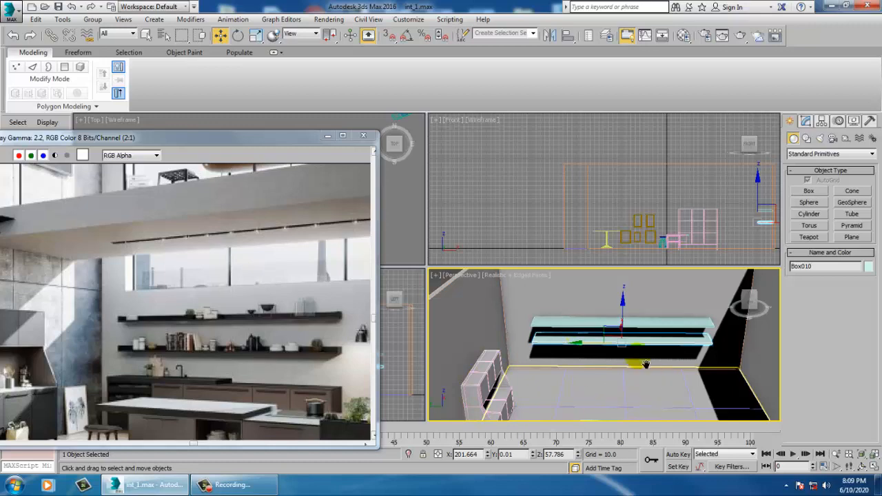
alt+middle_drag(646, 365, 623, 347)
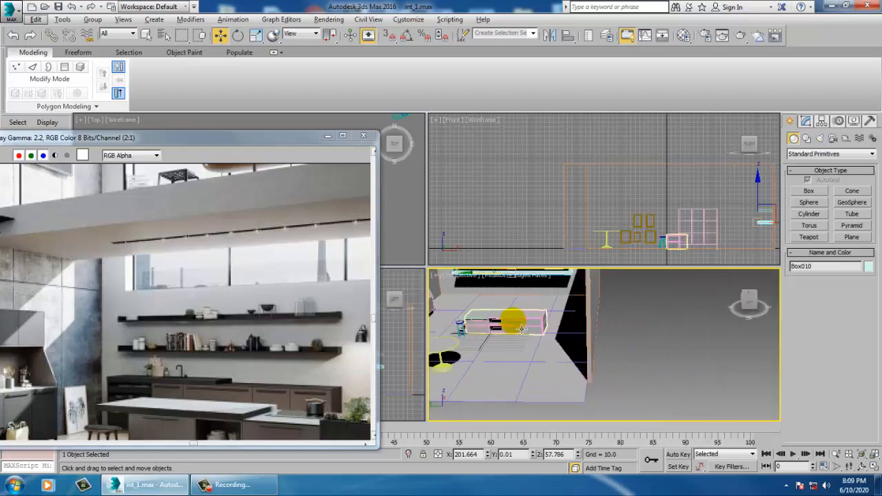
alt+middle_drag(521, 329, 614, 345)
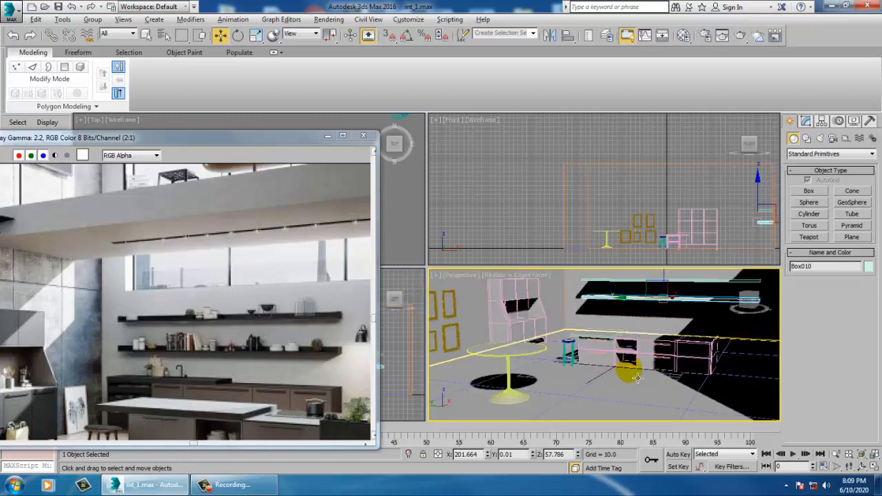
alt+middle_drag(637, 378, 618, 379)
key(alt+w)
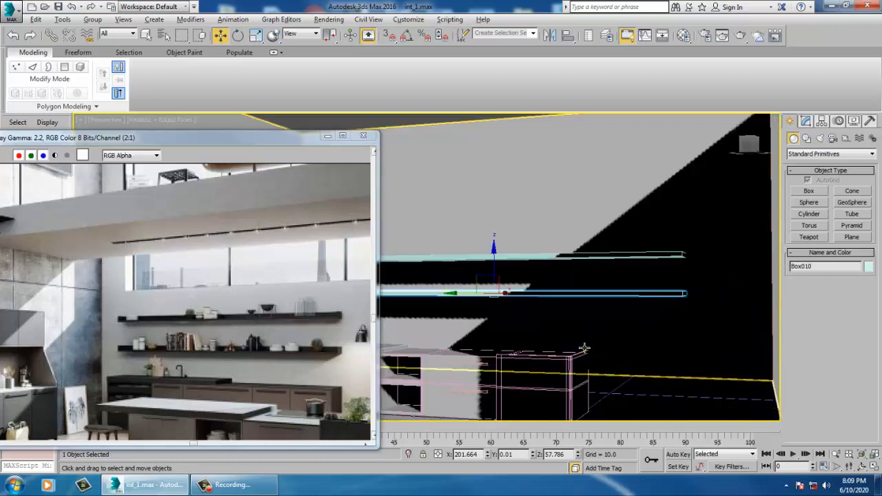
scroll(584, 348, down, 3)
scroll(599, 346, down, 3)
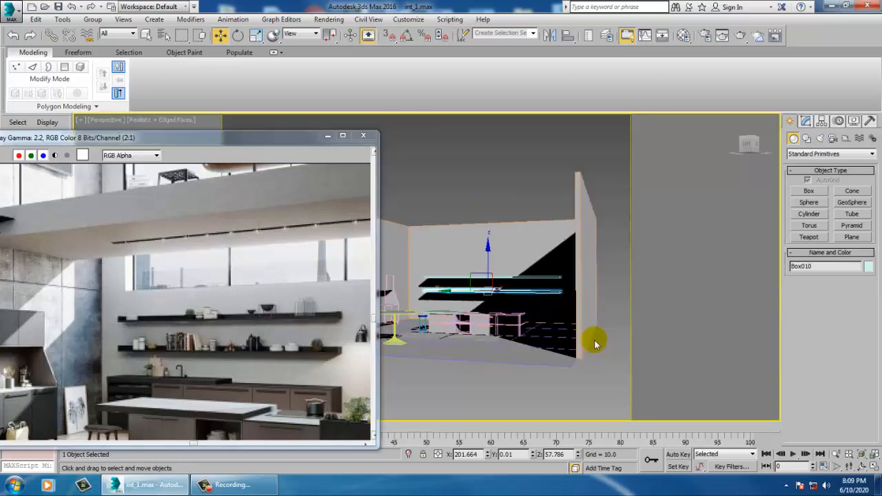
scroll(596, 344, up, 3)
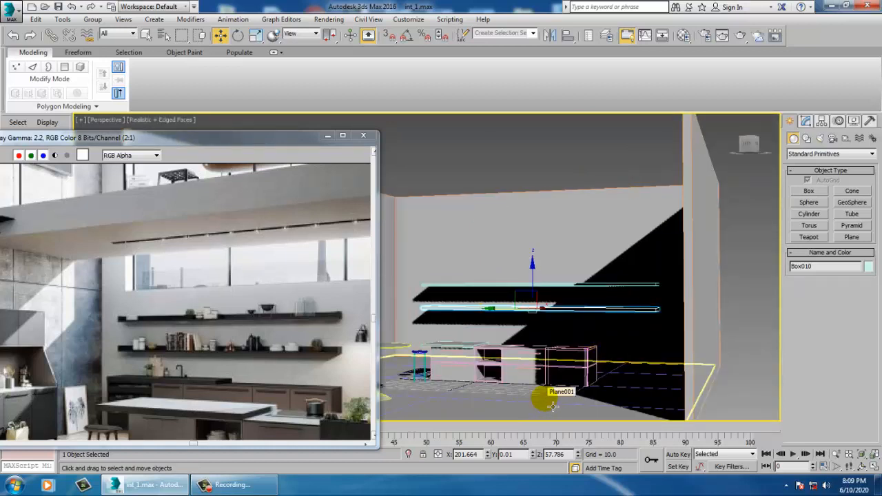
middle_drag(553, 314, 584, 313)
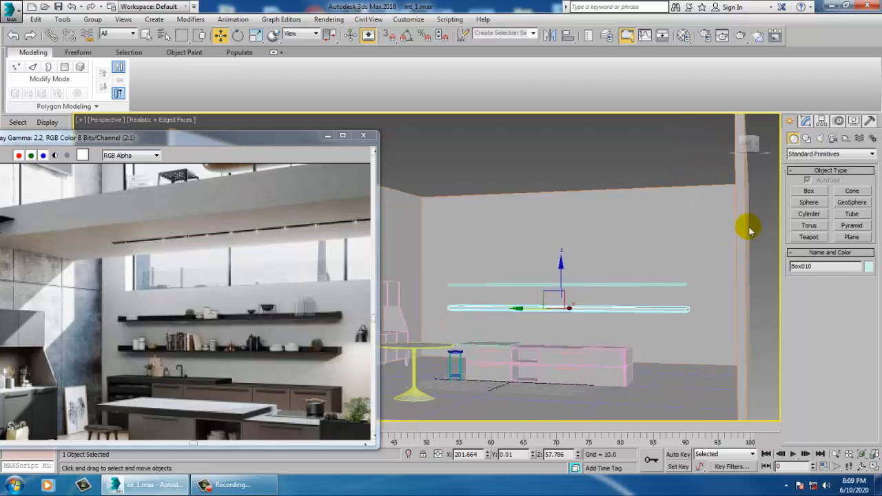